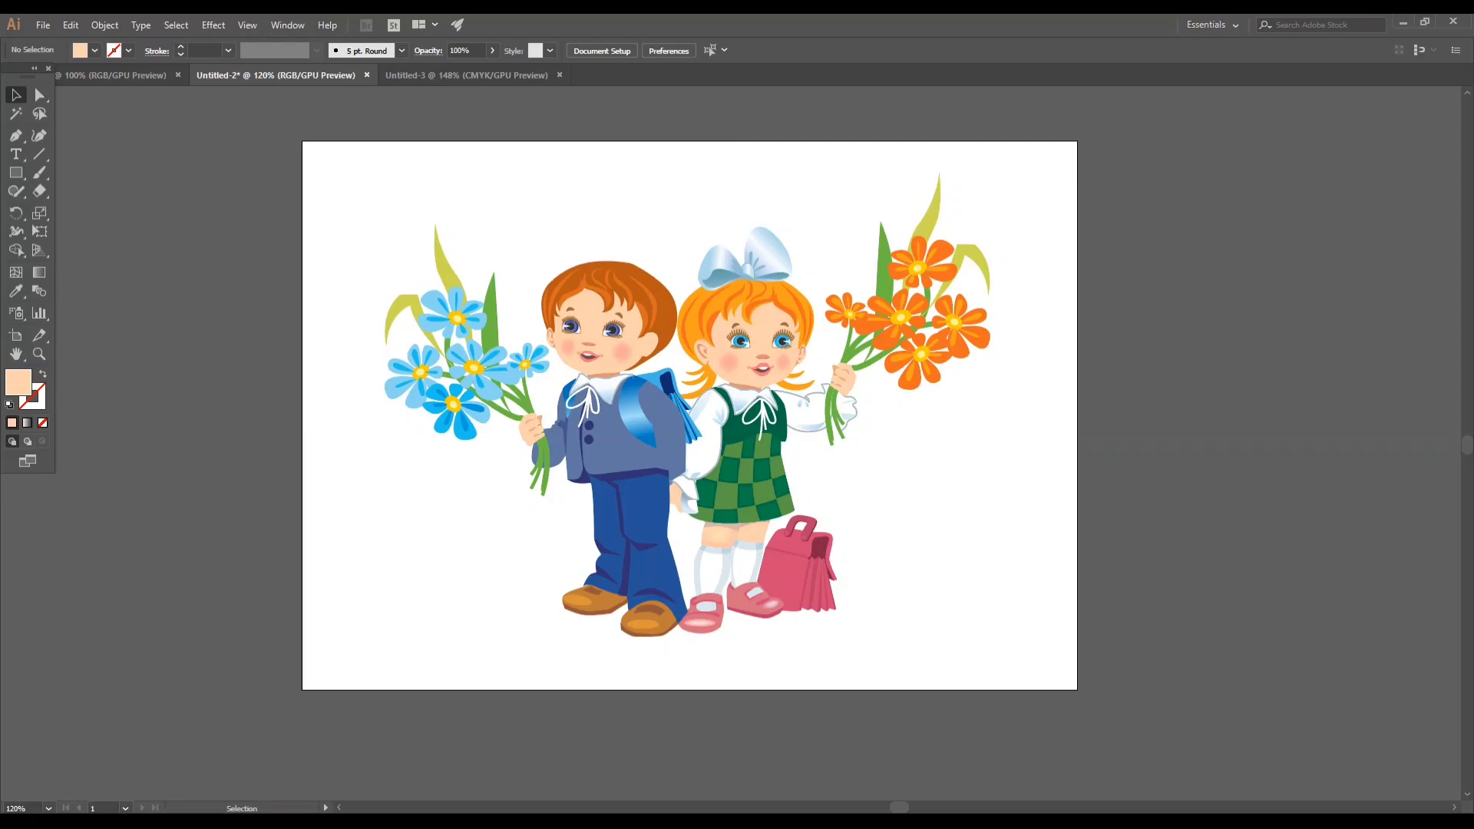
Start saving the illustration under a new name, with the Desktop as the destination folder.
click(43, 25)
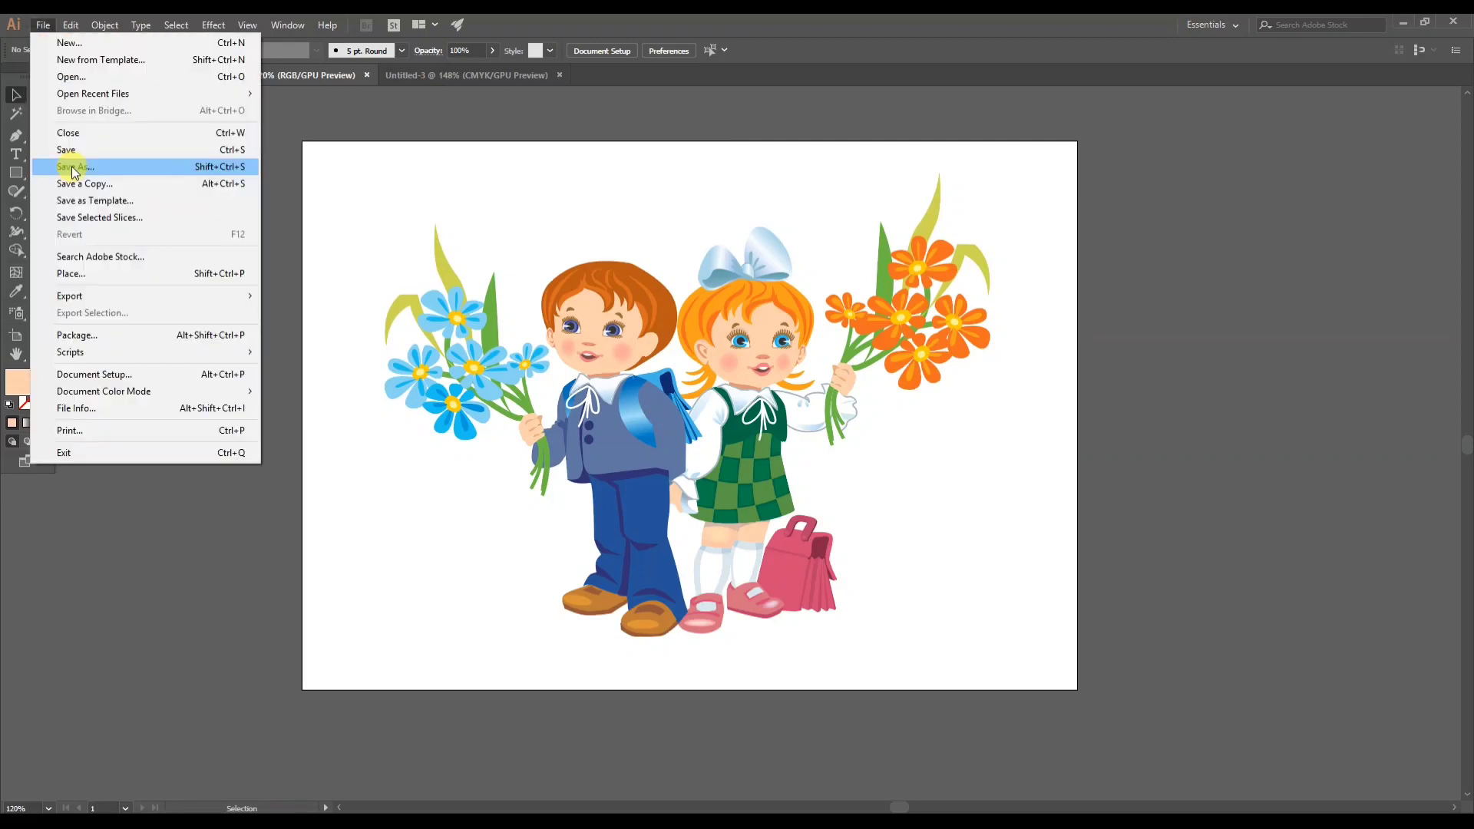
click(1296, 427)
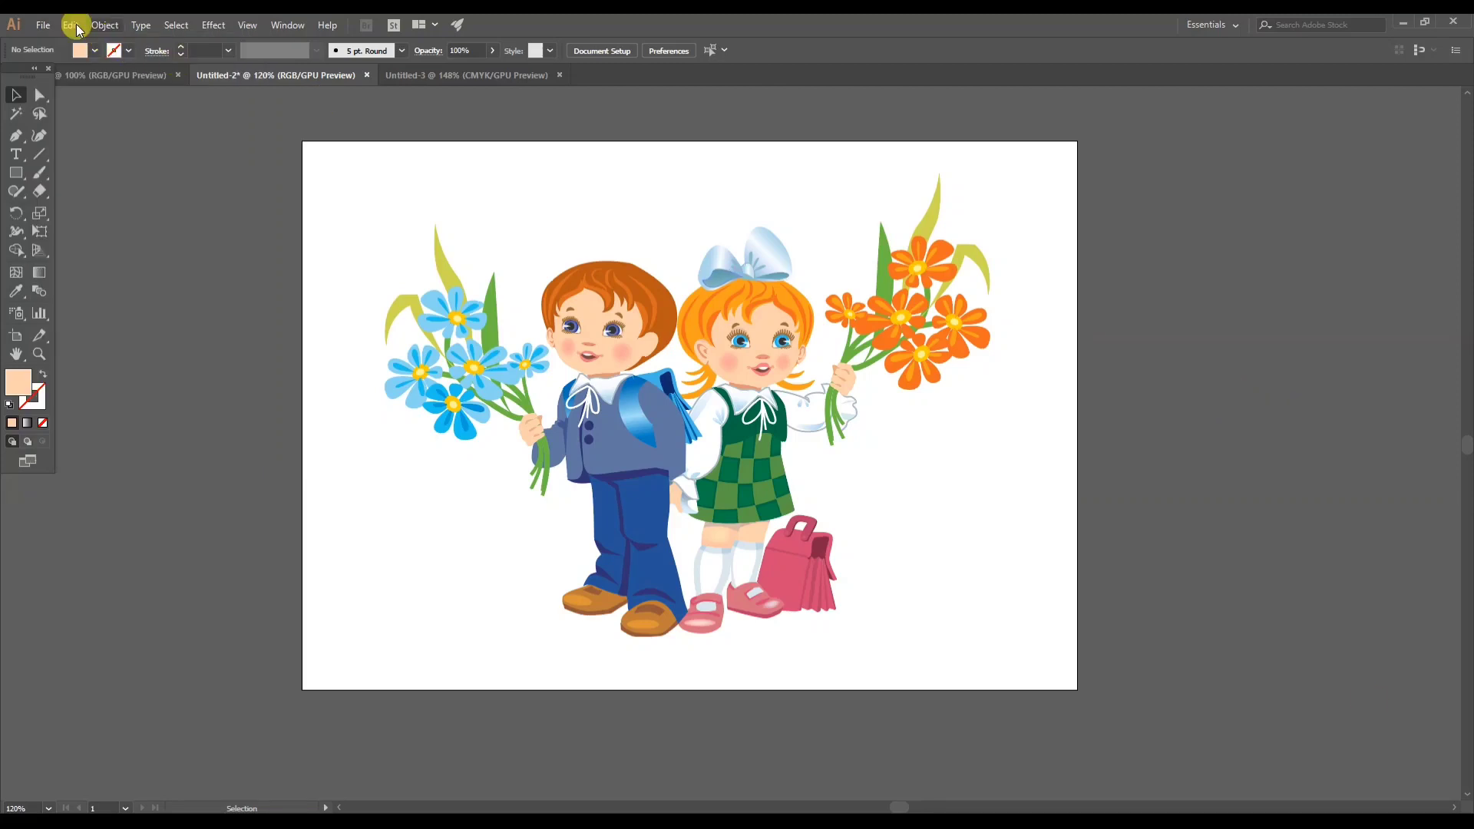
click(43, 25)
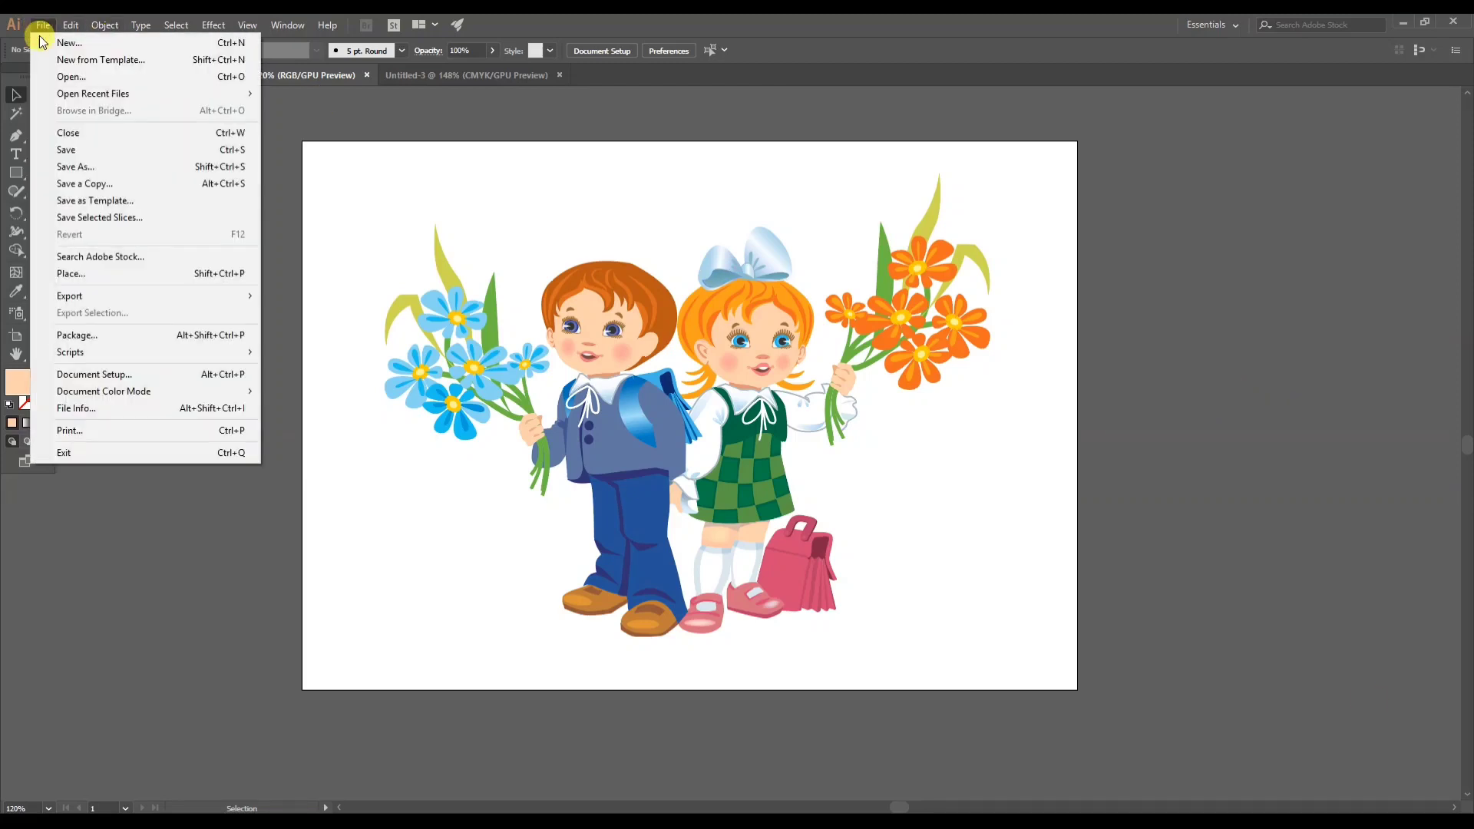
click(71, 169)
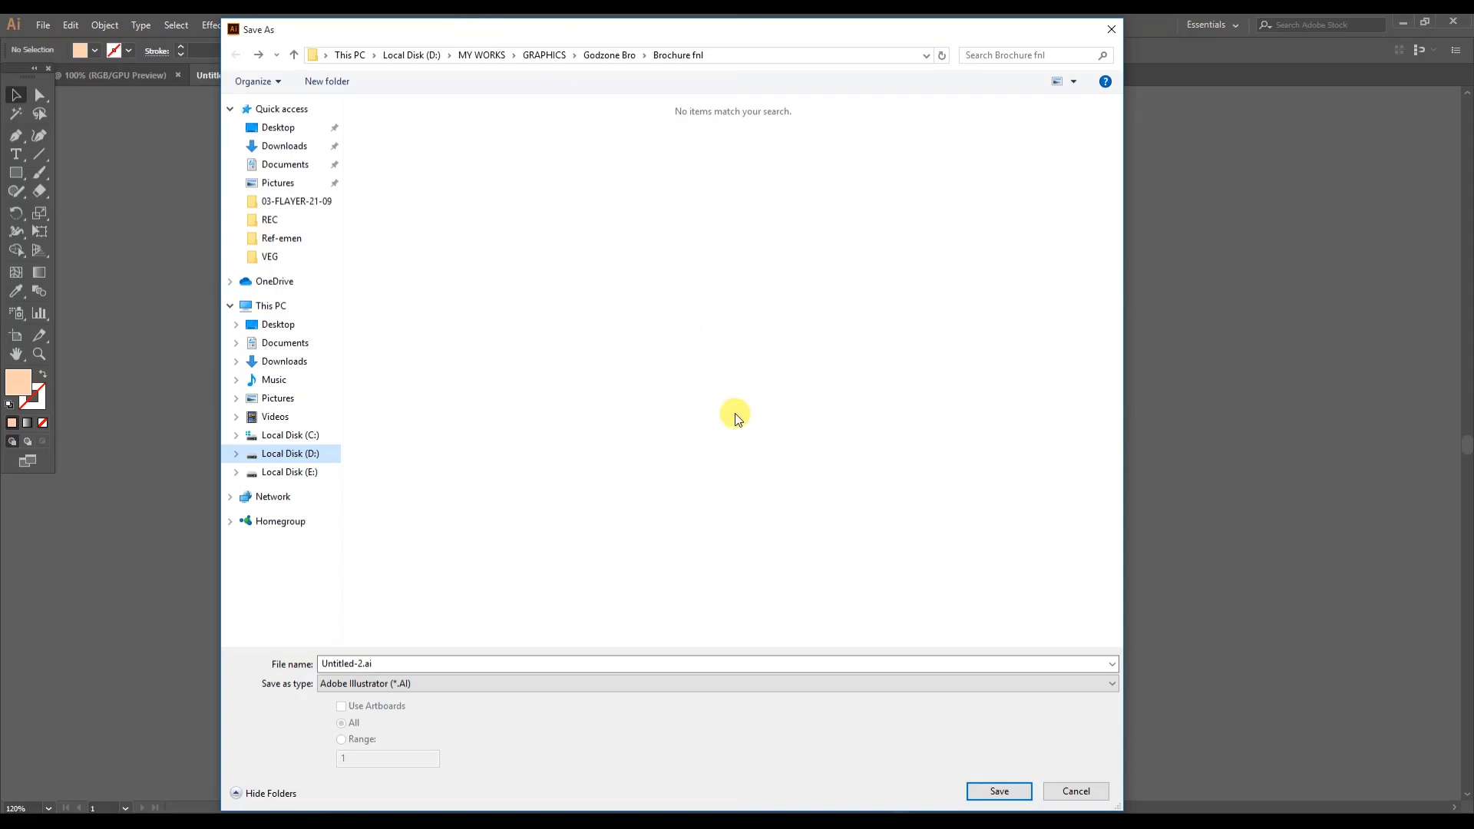
drag(461, 31, 444, 27)
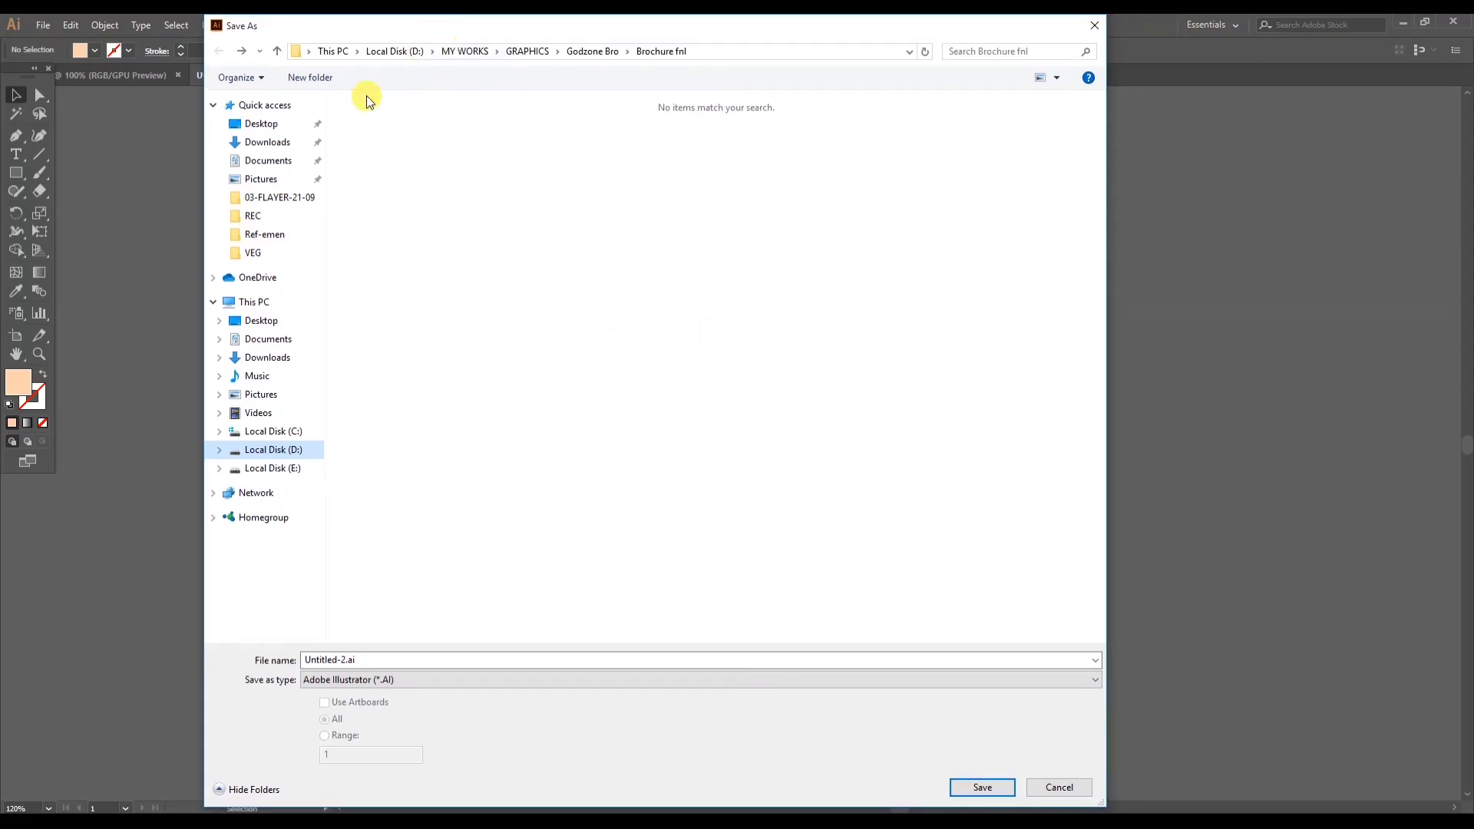
click(257, 124)
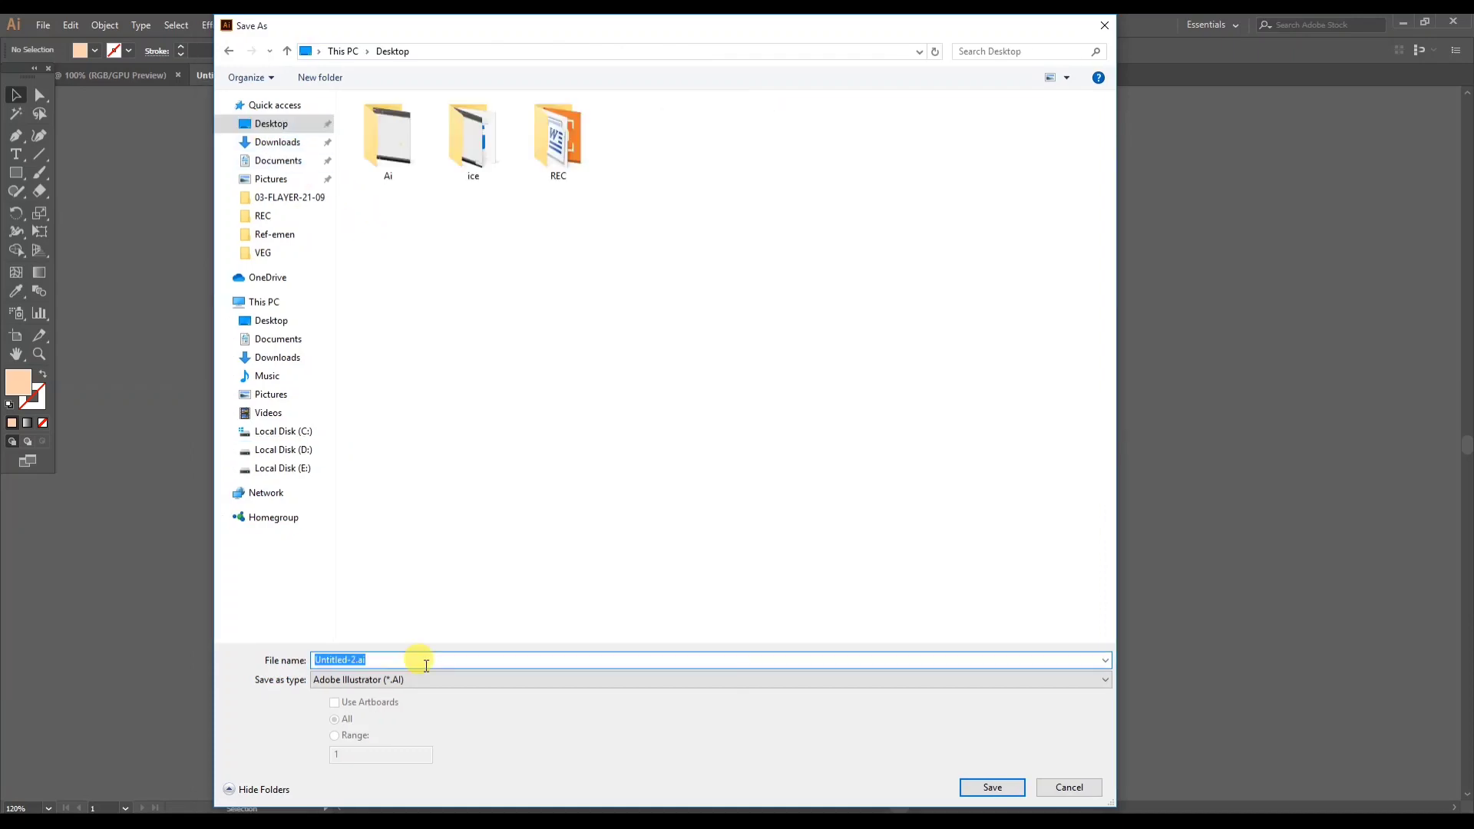
Name the file Ai-Drawings.
click(426, 665)
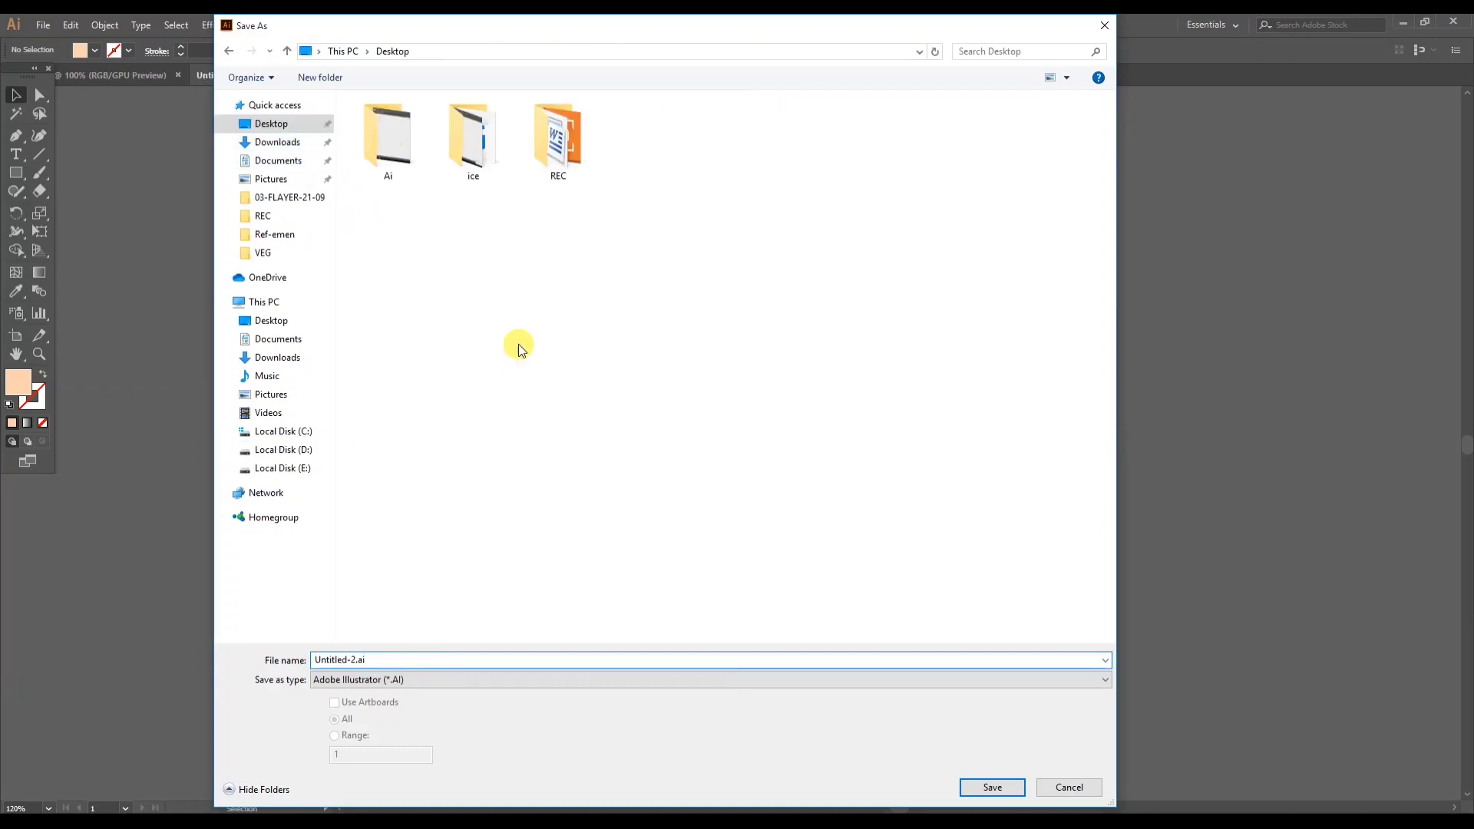
drag(394, 658, 304, 661)
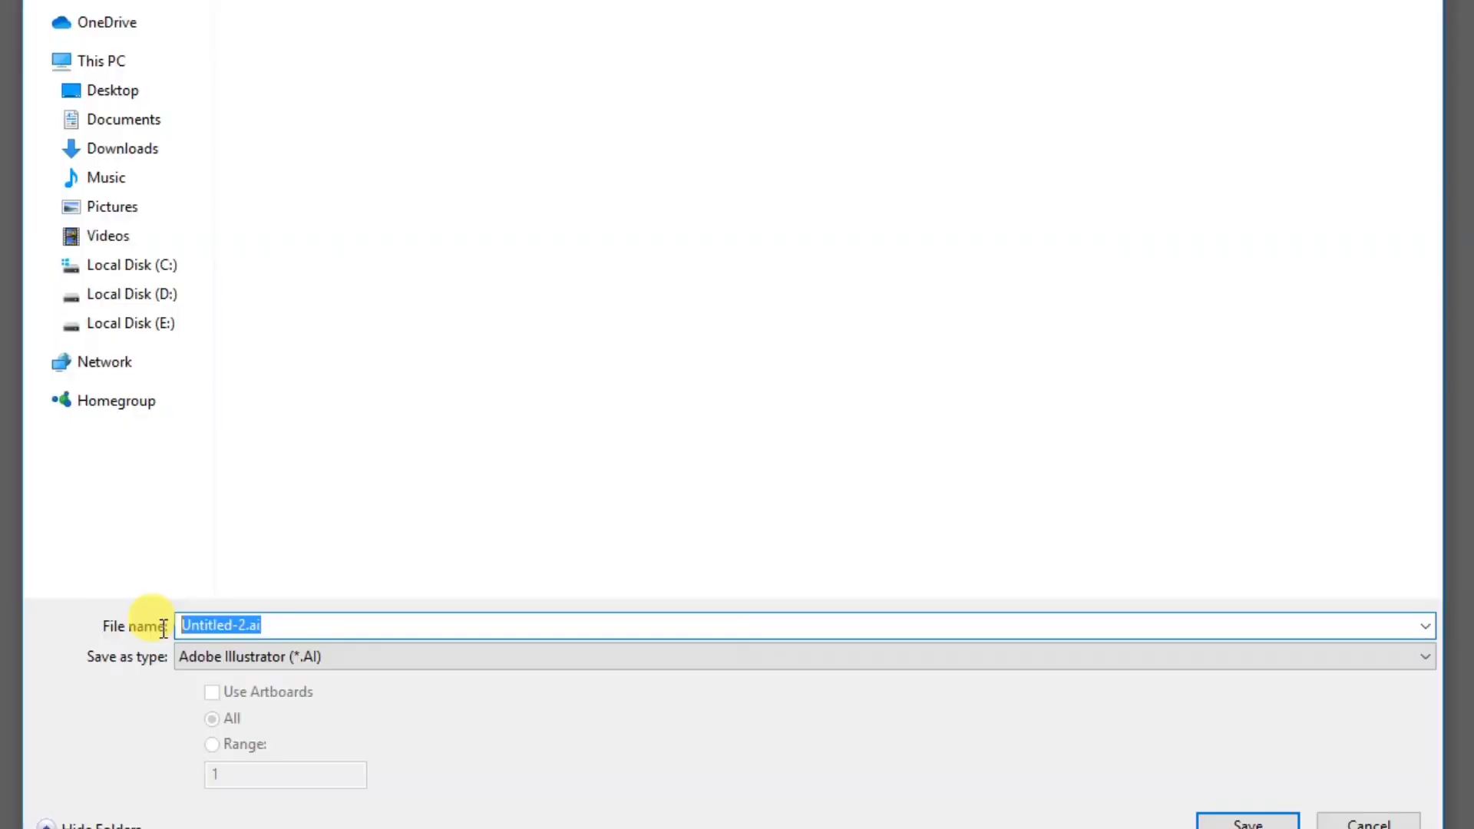
click(284, 625)
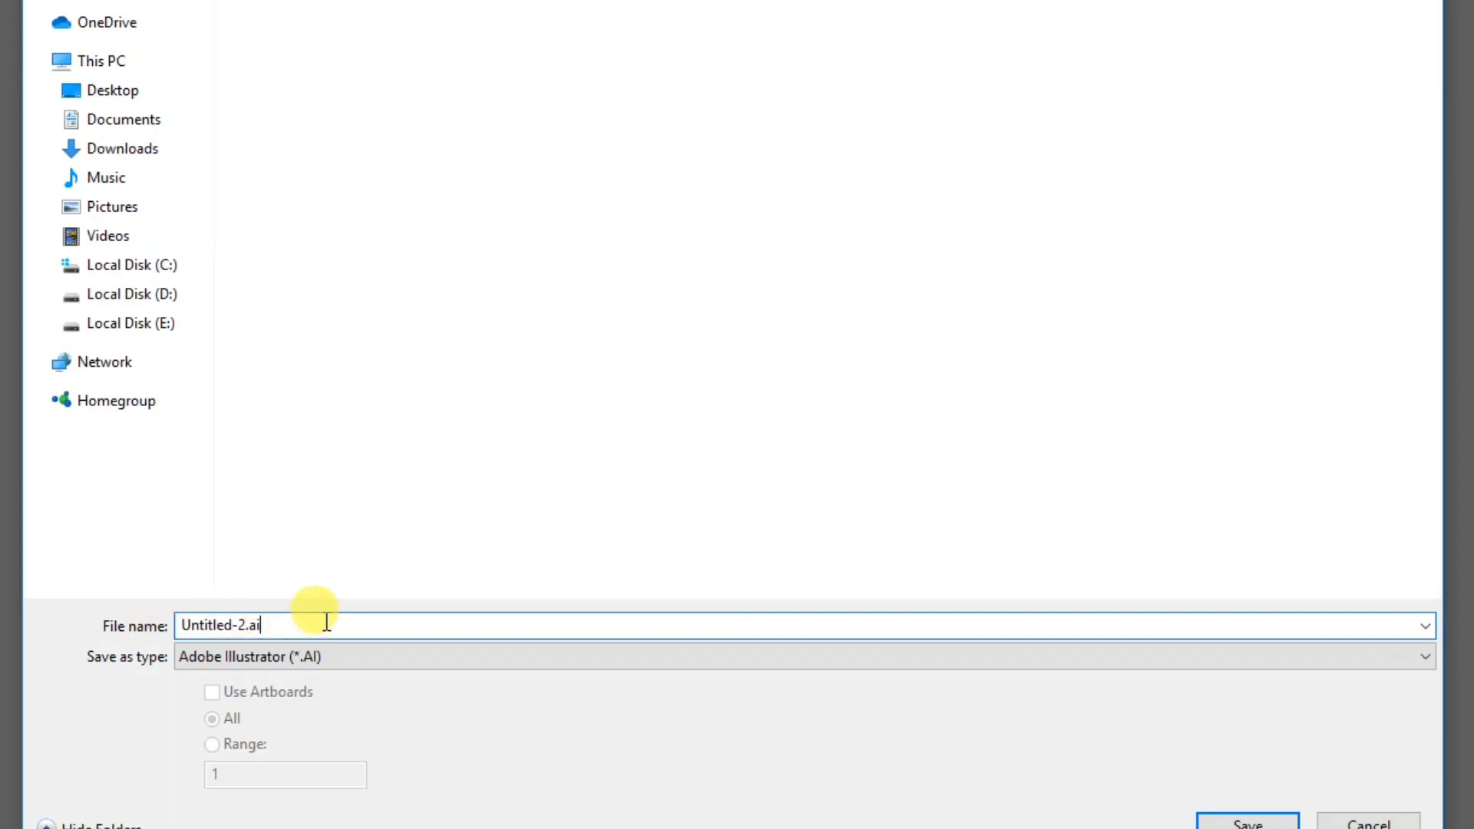
drag(327, 621, 141, 609)
click(289, 615)
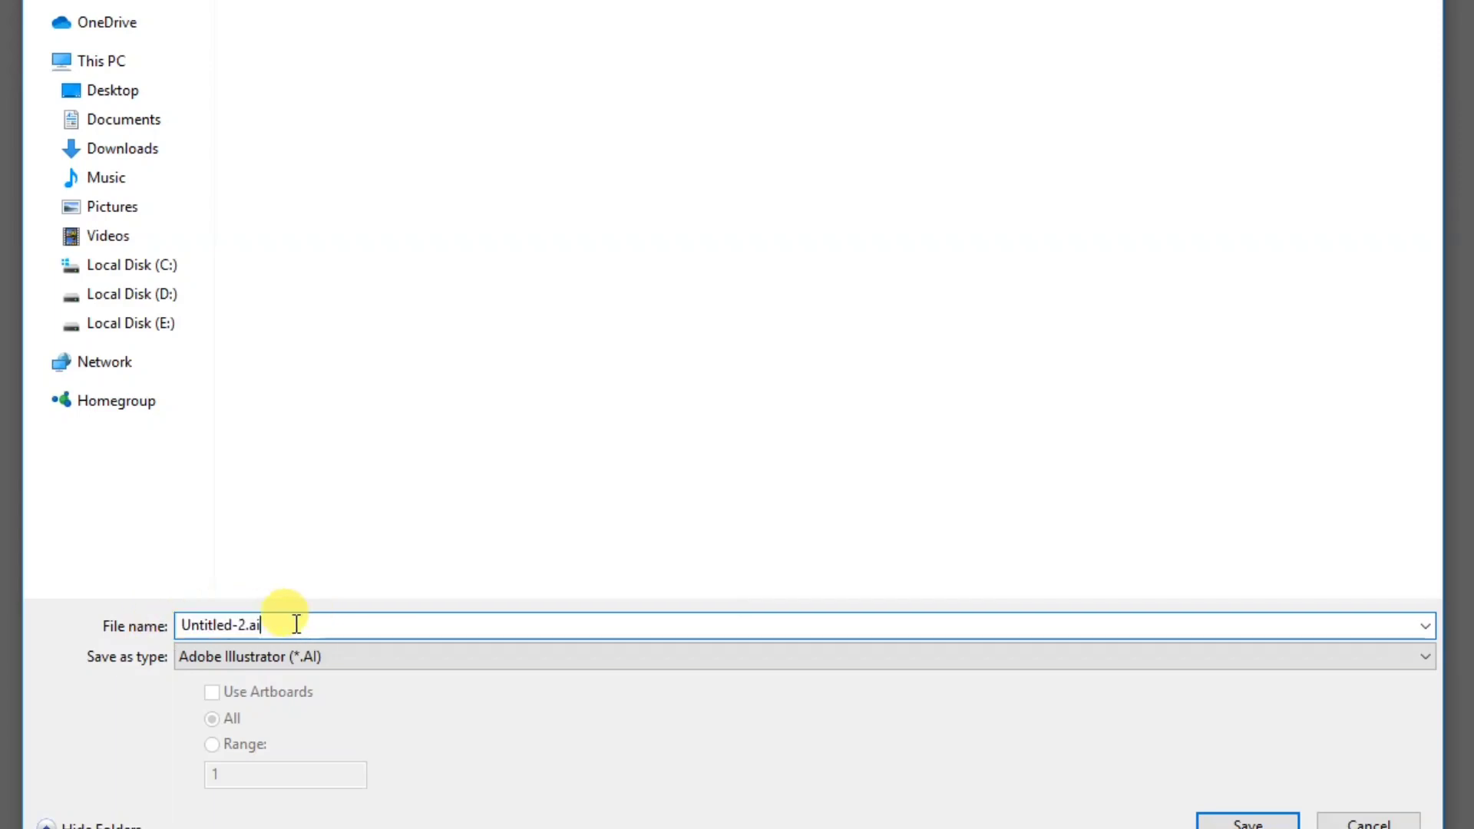
drag(296, 616, 223, 631)
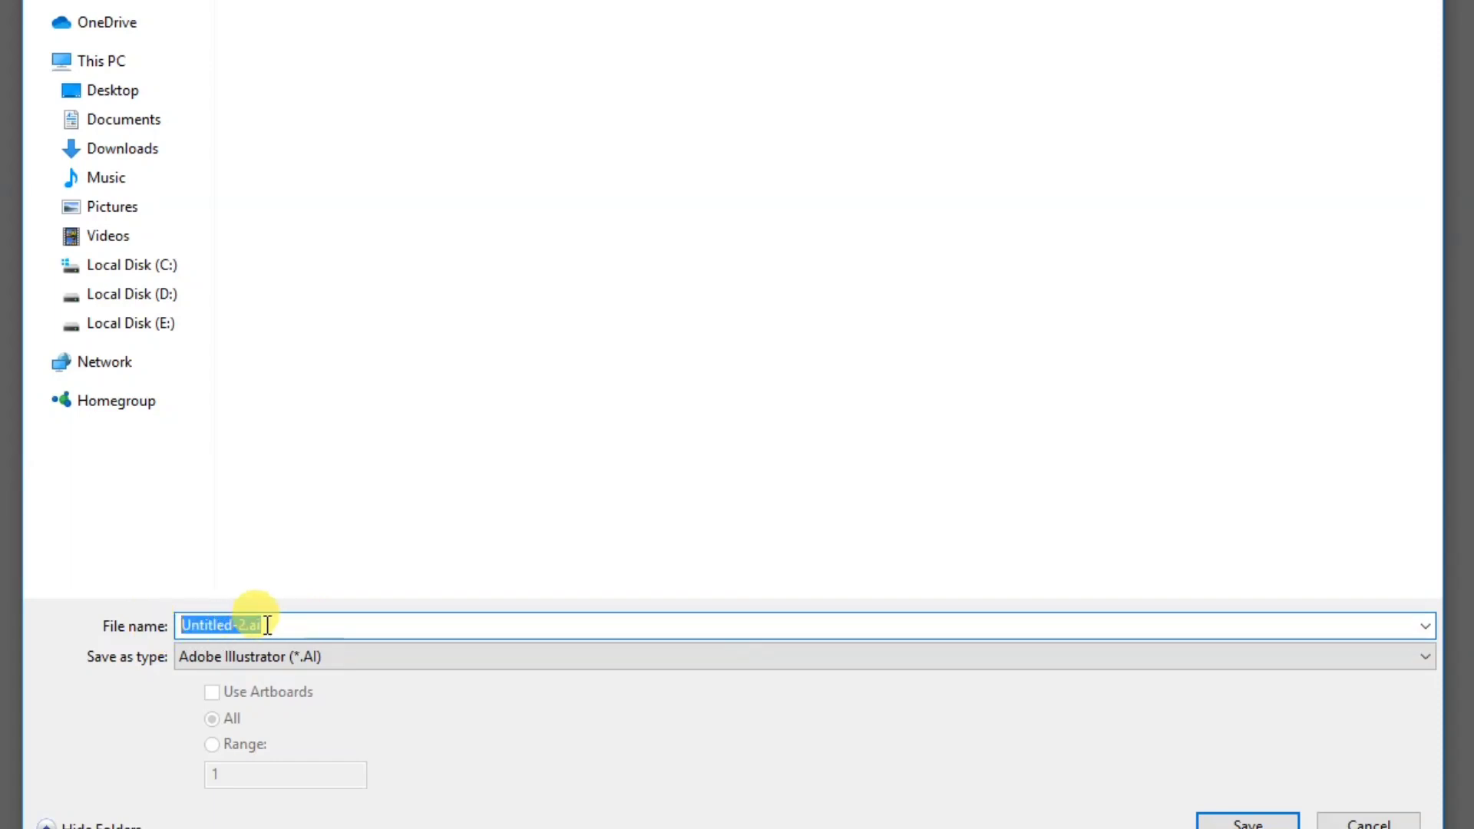
text(Ai)
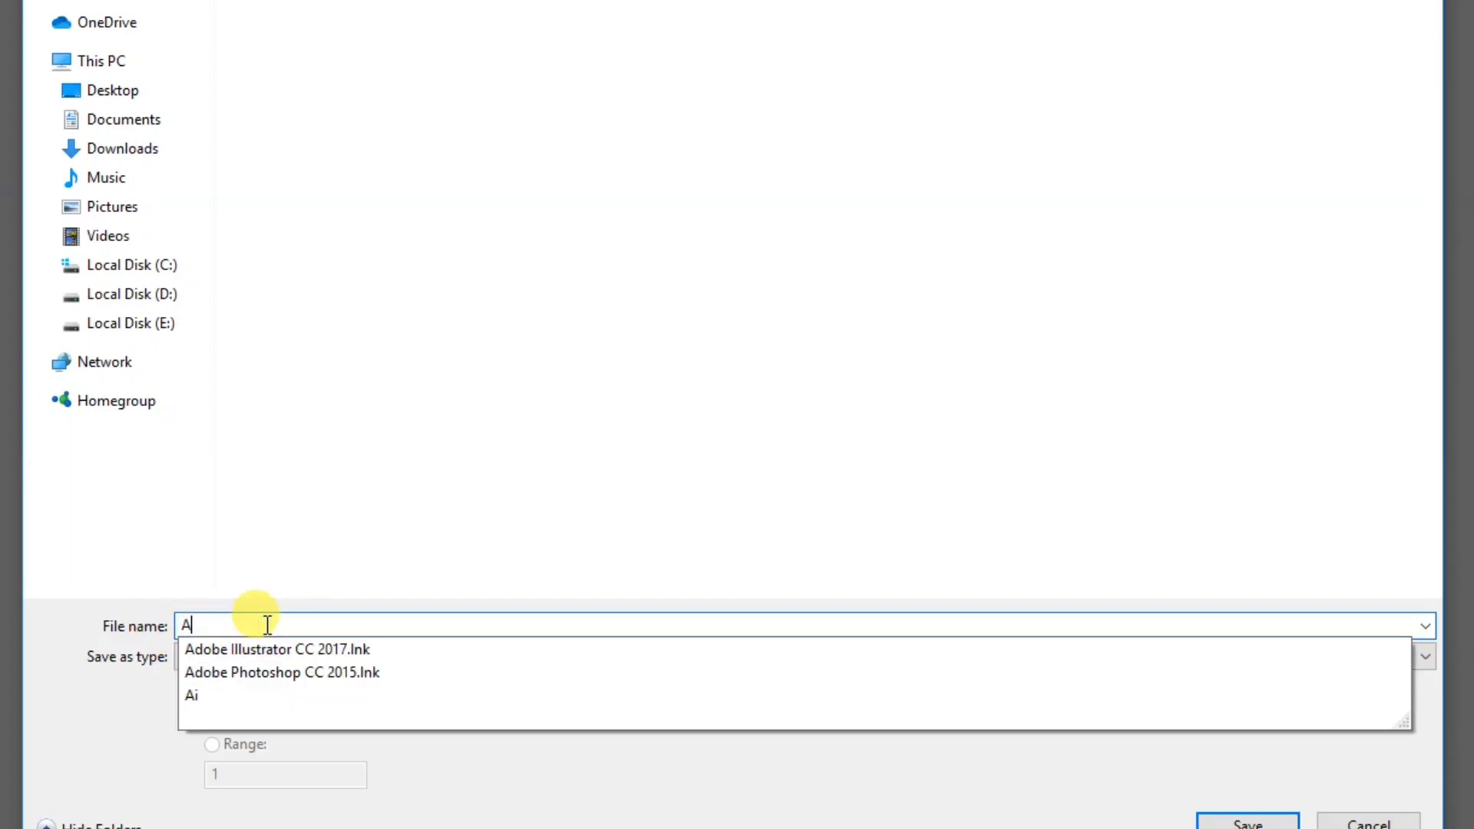
click(267, 625)
text(-)
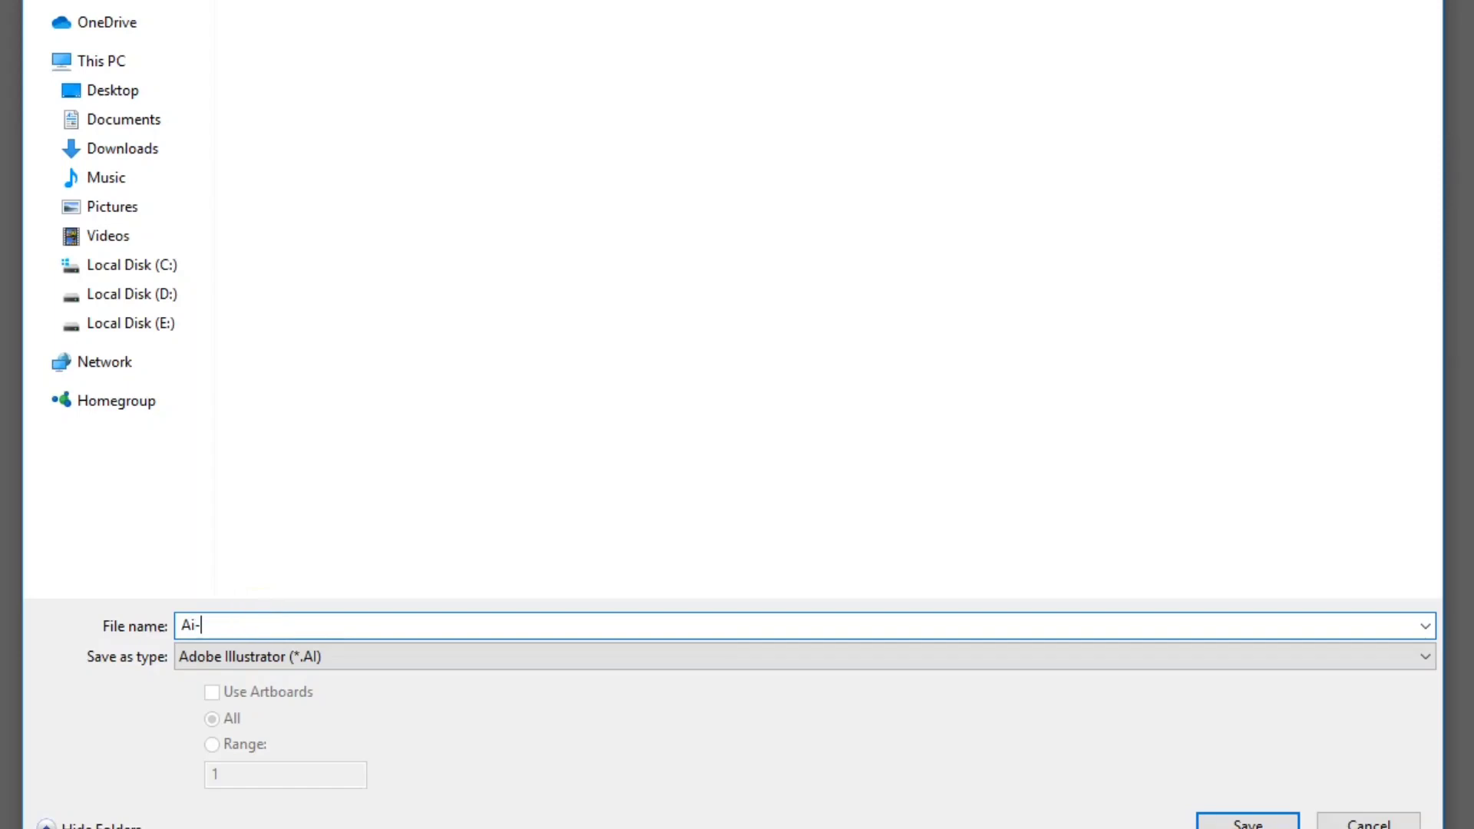
text(Drawin)
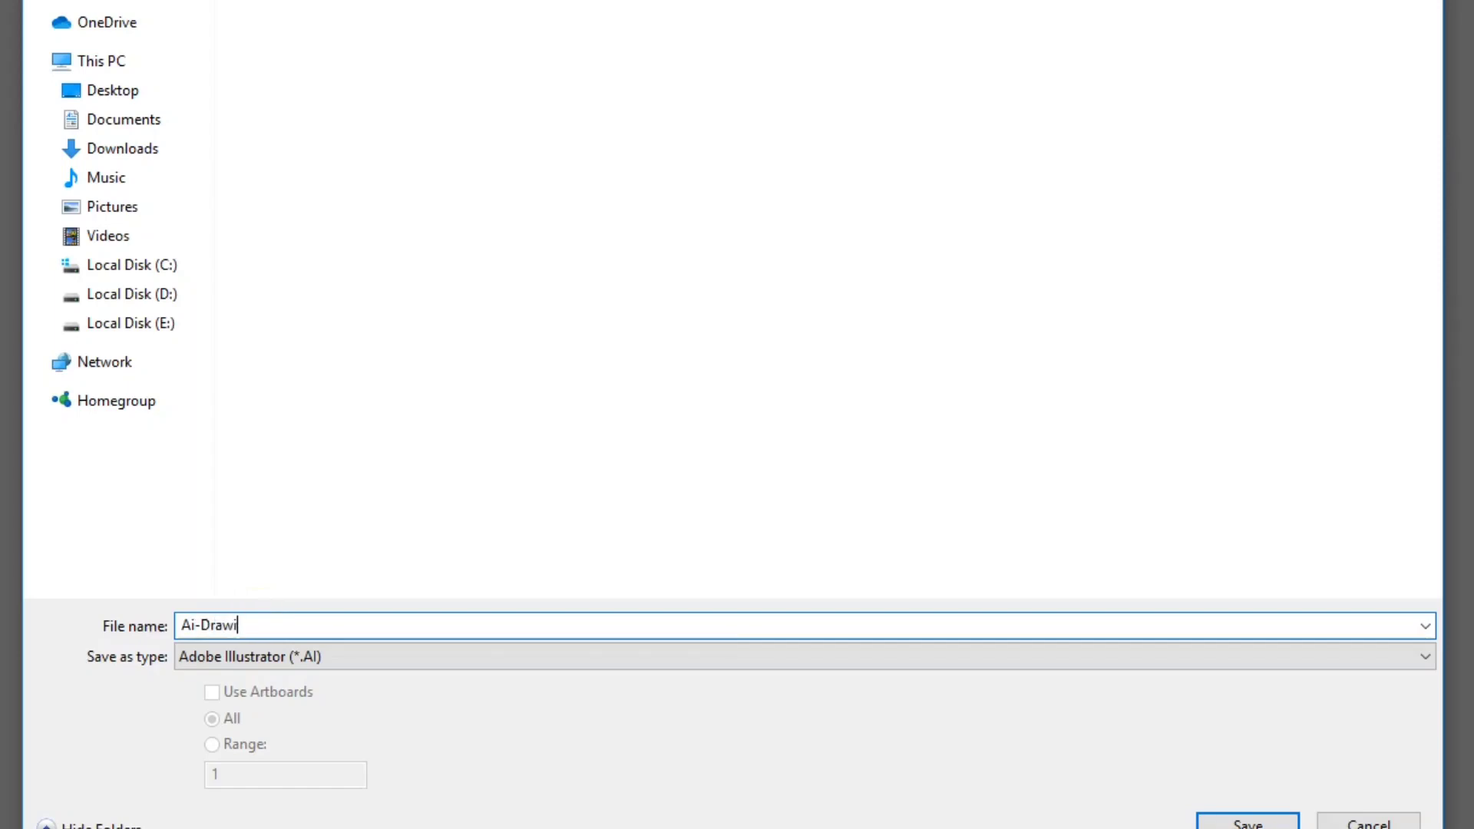
text(gs)
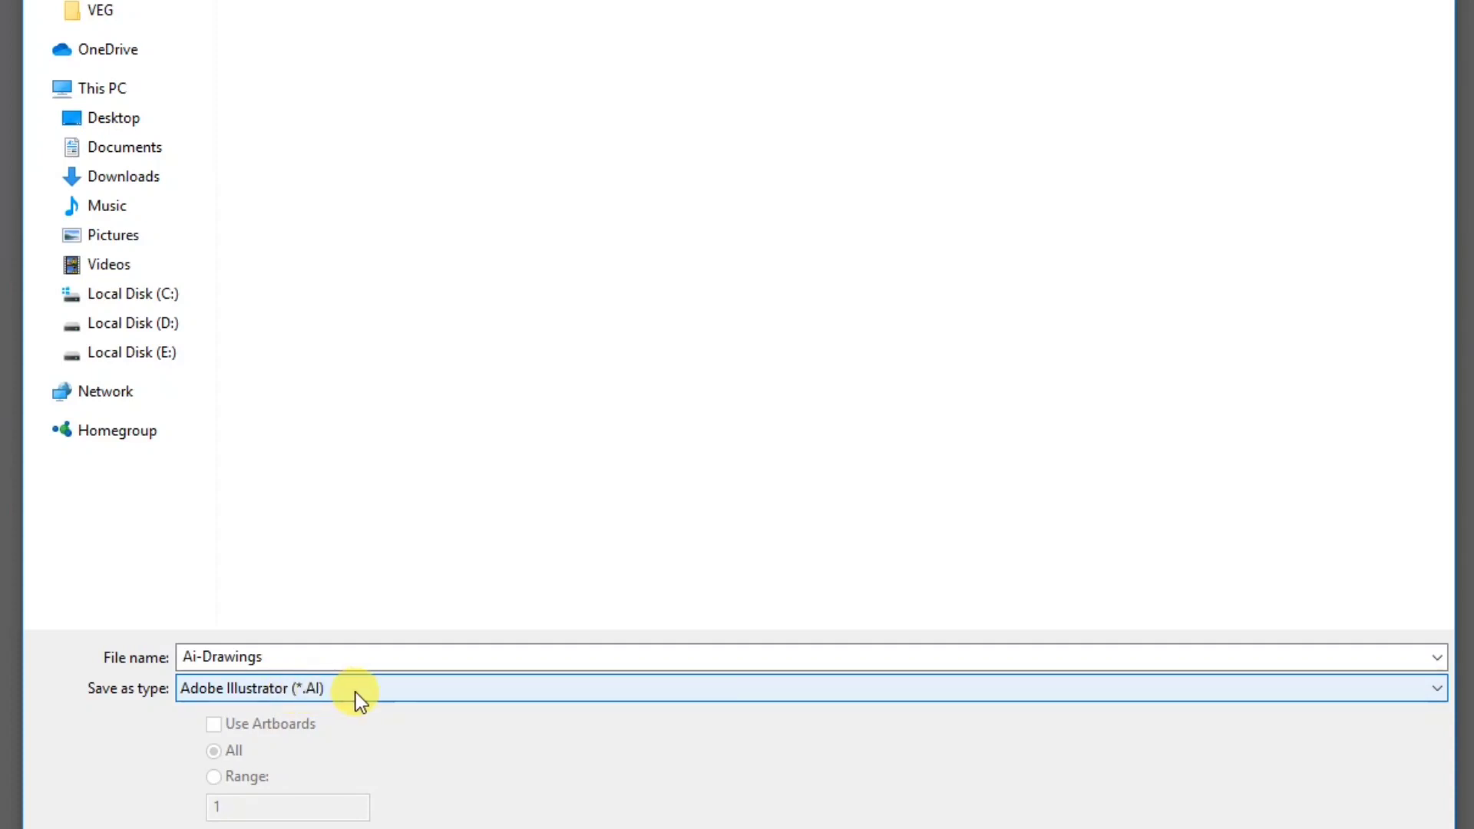
Set the file format to Adobe PDF (*.PDF) and proceed to the PDF save settings.
click(583, 693)
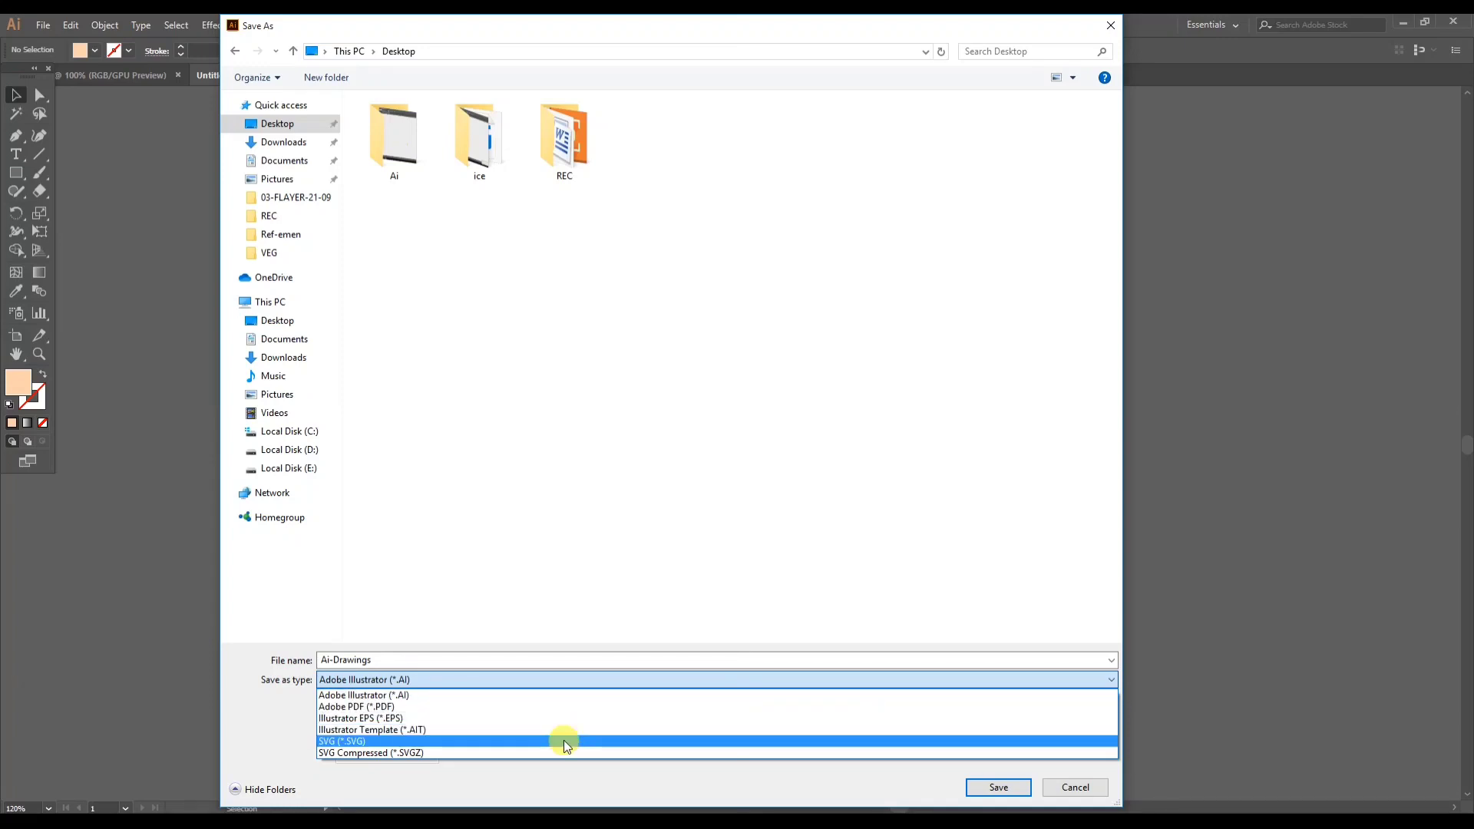
click(436, 679)
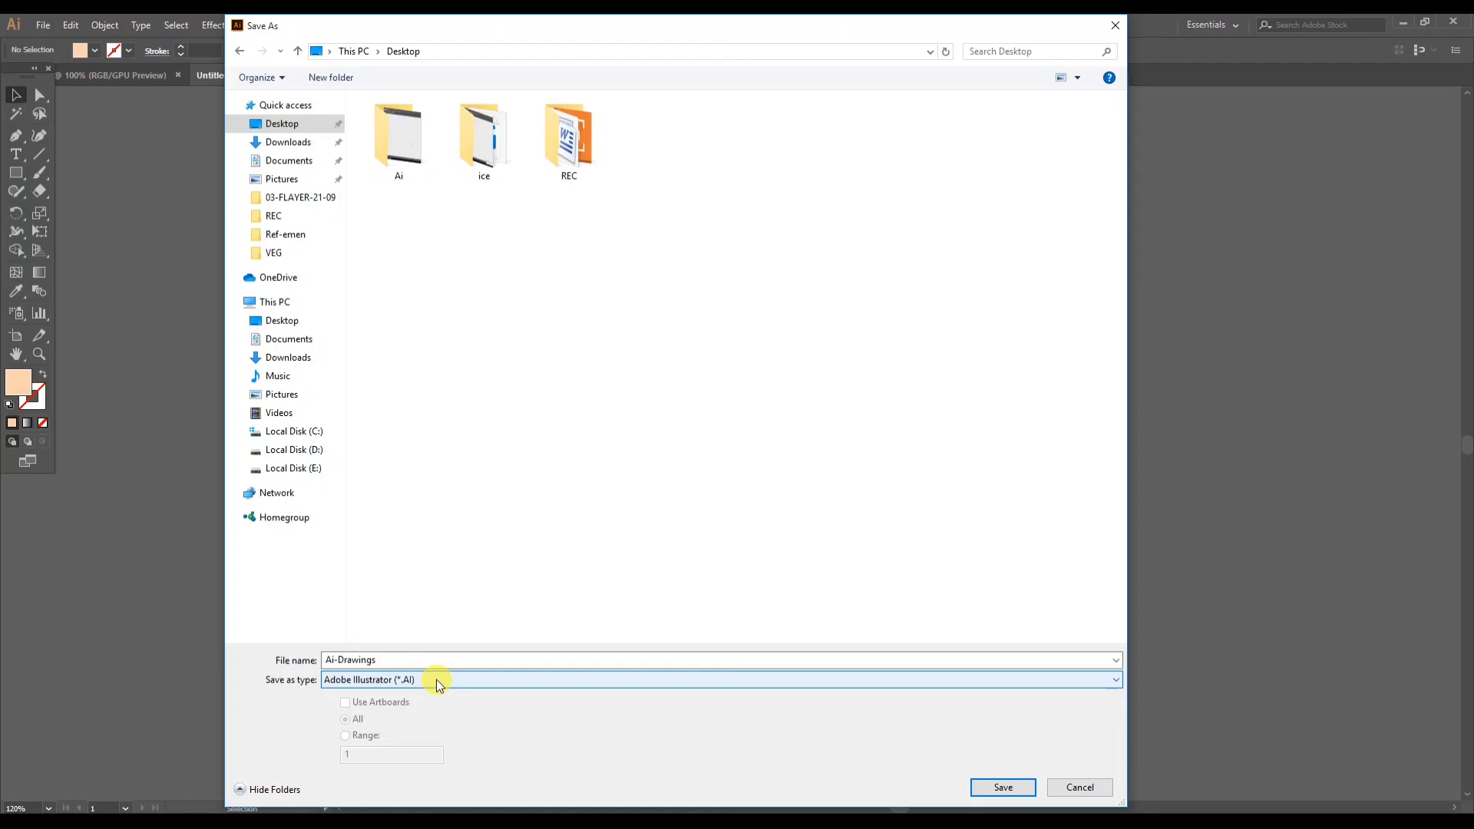
click(436, 679)
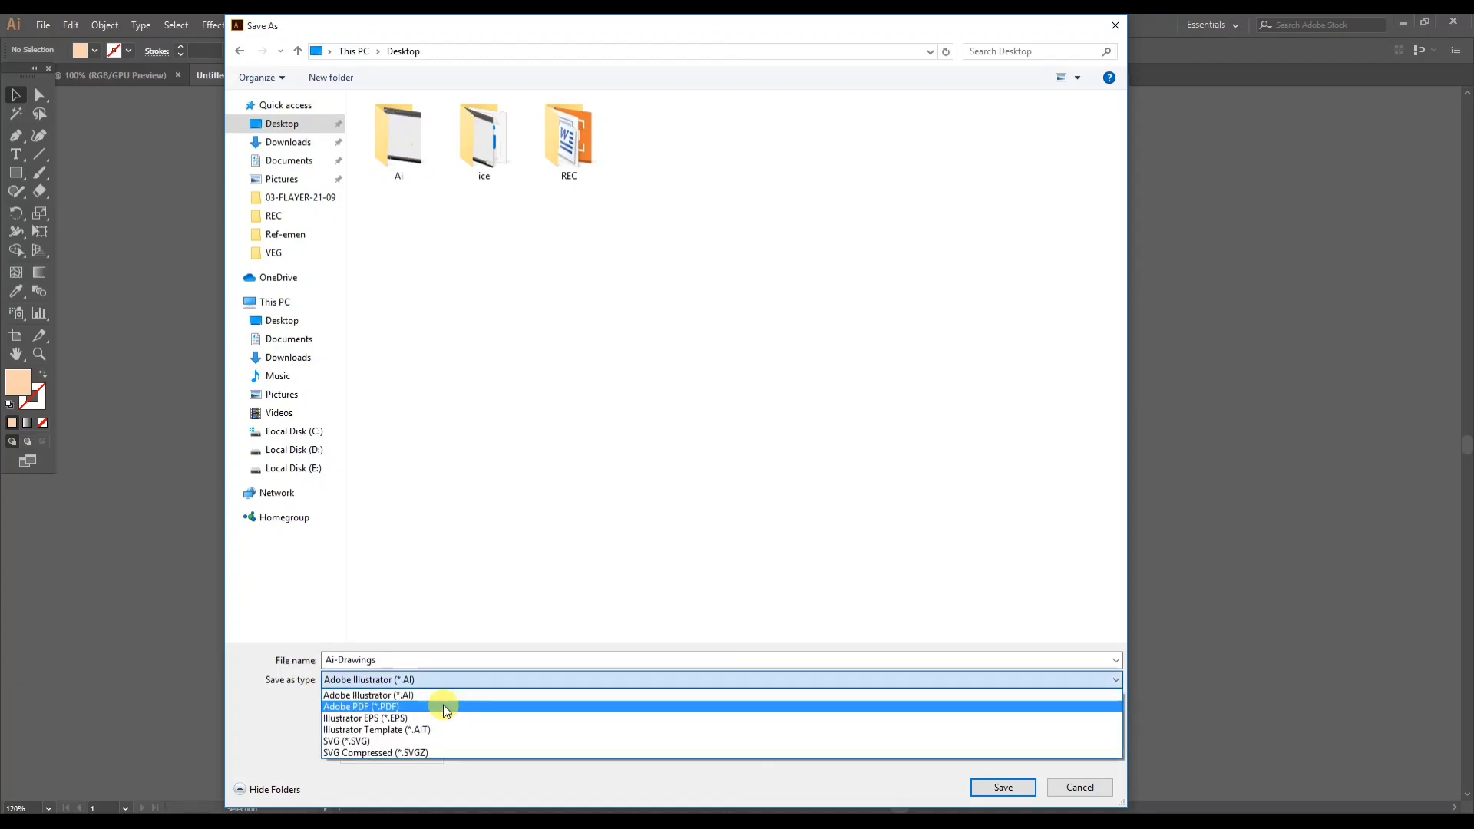
click(444, 706)
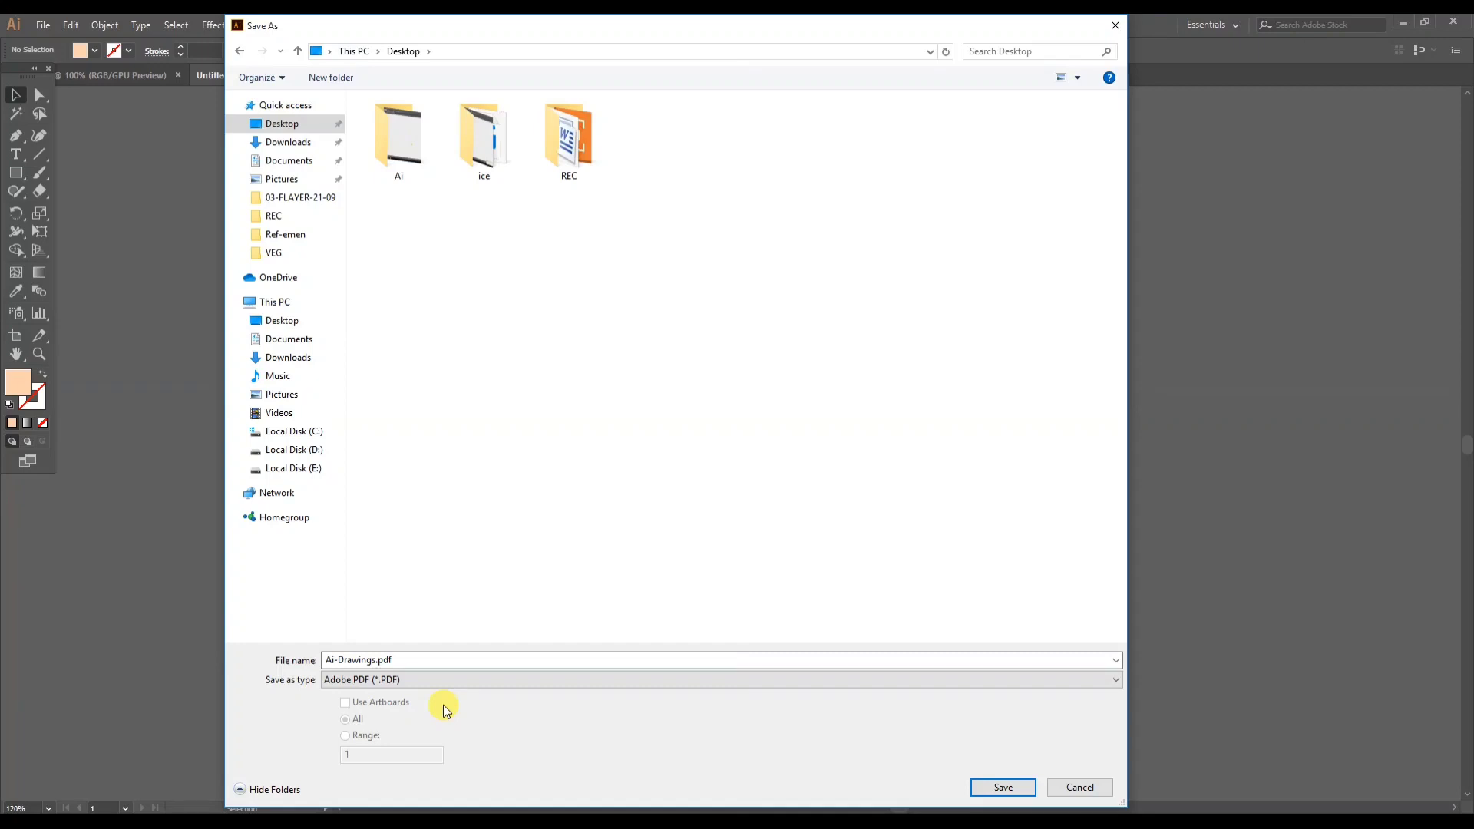
click(1003, 787)
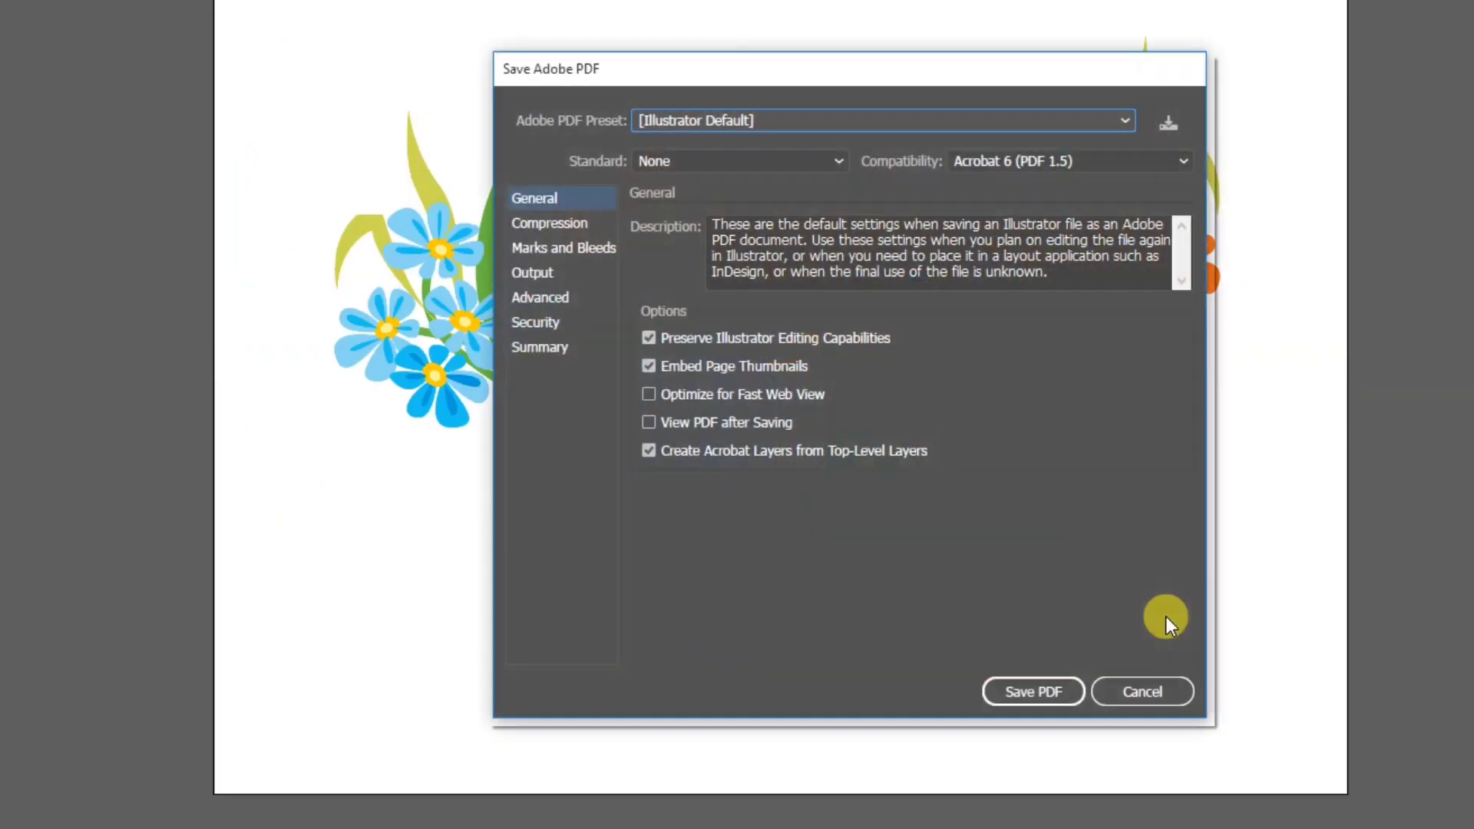
Save the PDF with the [Illustrator Default] preset and Acrobat 6 (PDF 1.5) compatibility.
drag(864, 80, 728, 75)
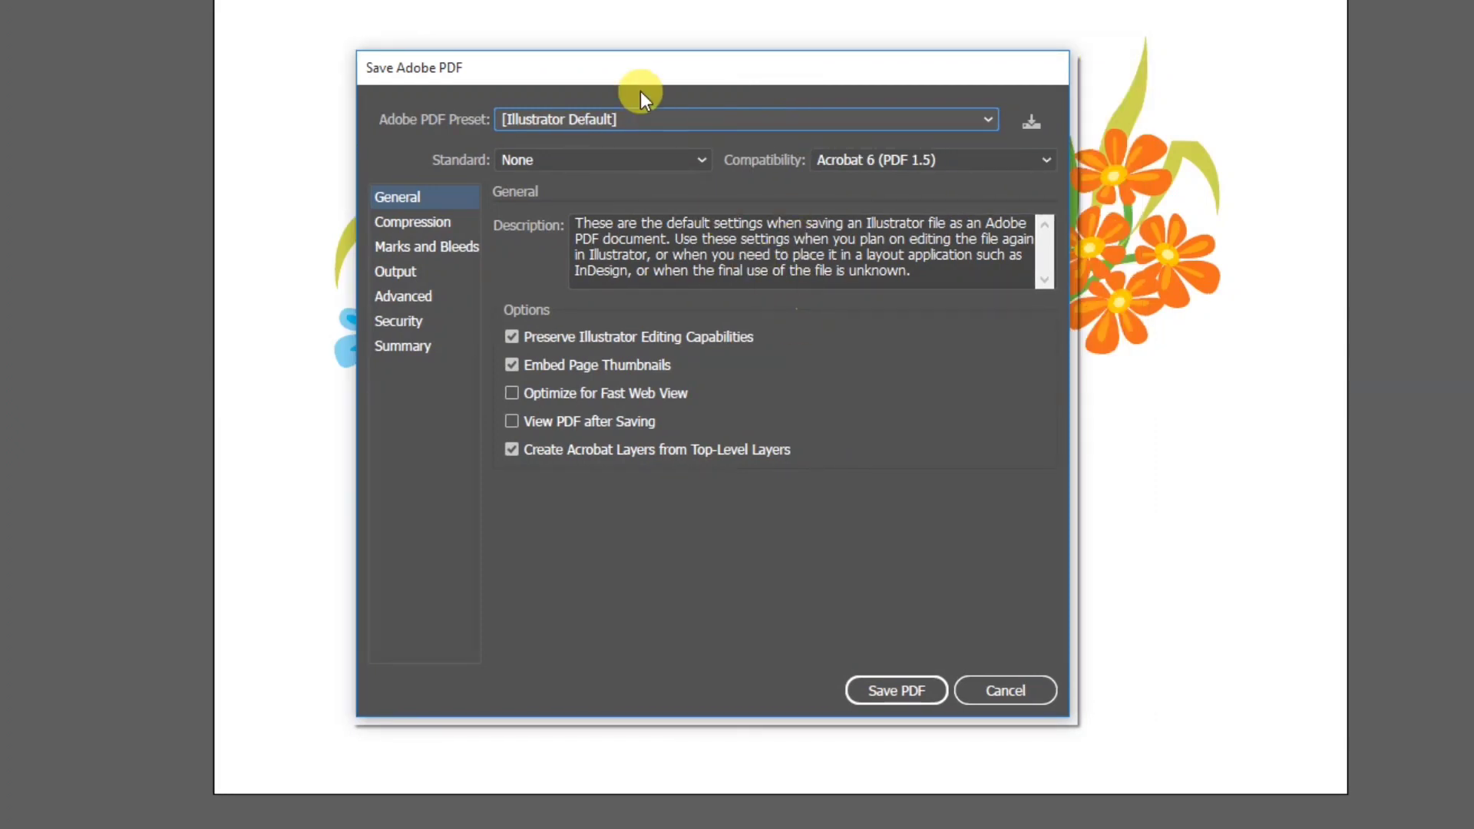
drag(657, 72, 644, 75)
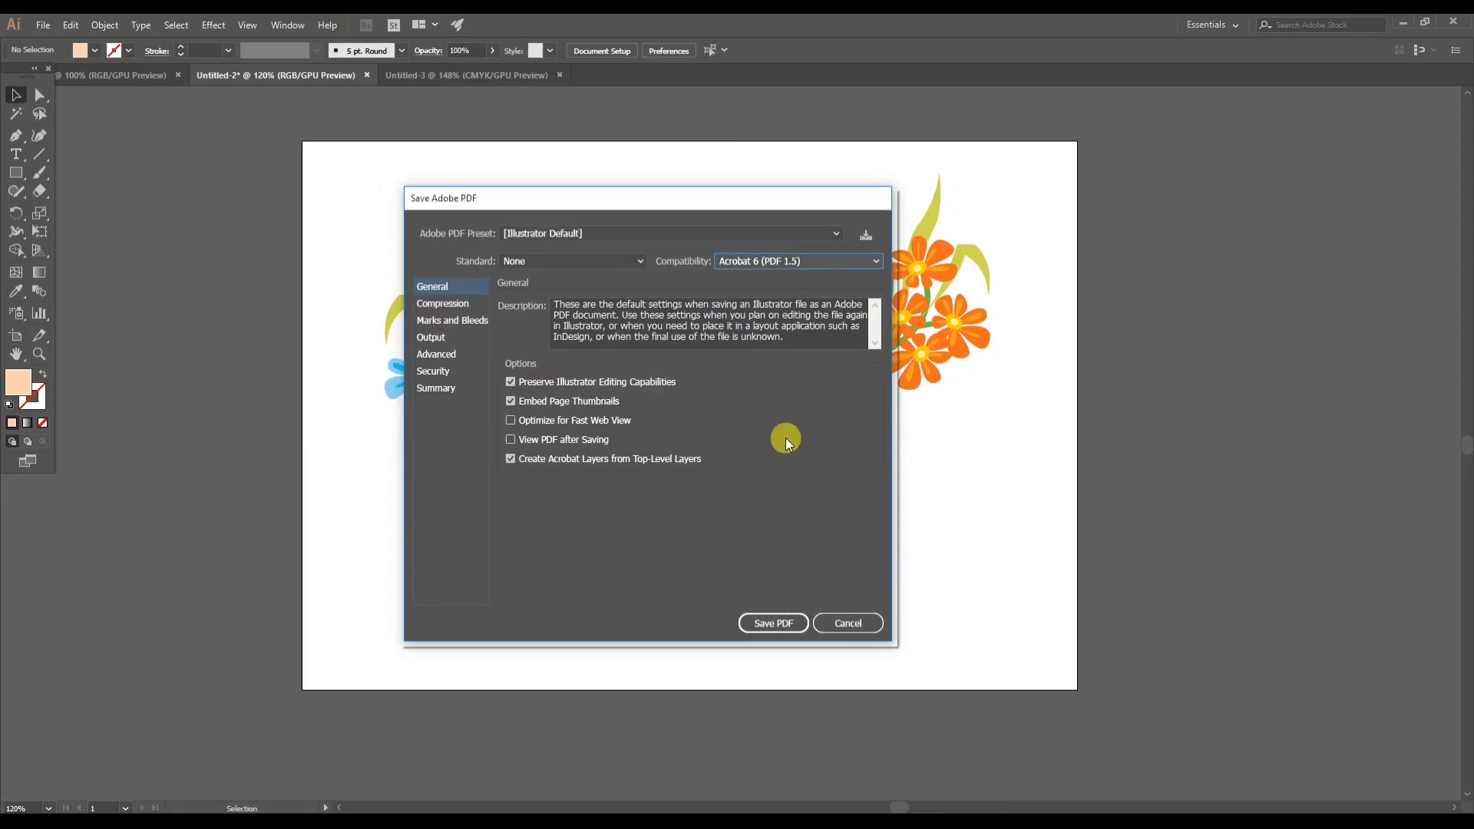
click(773, 624)
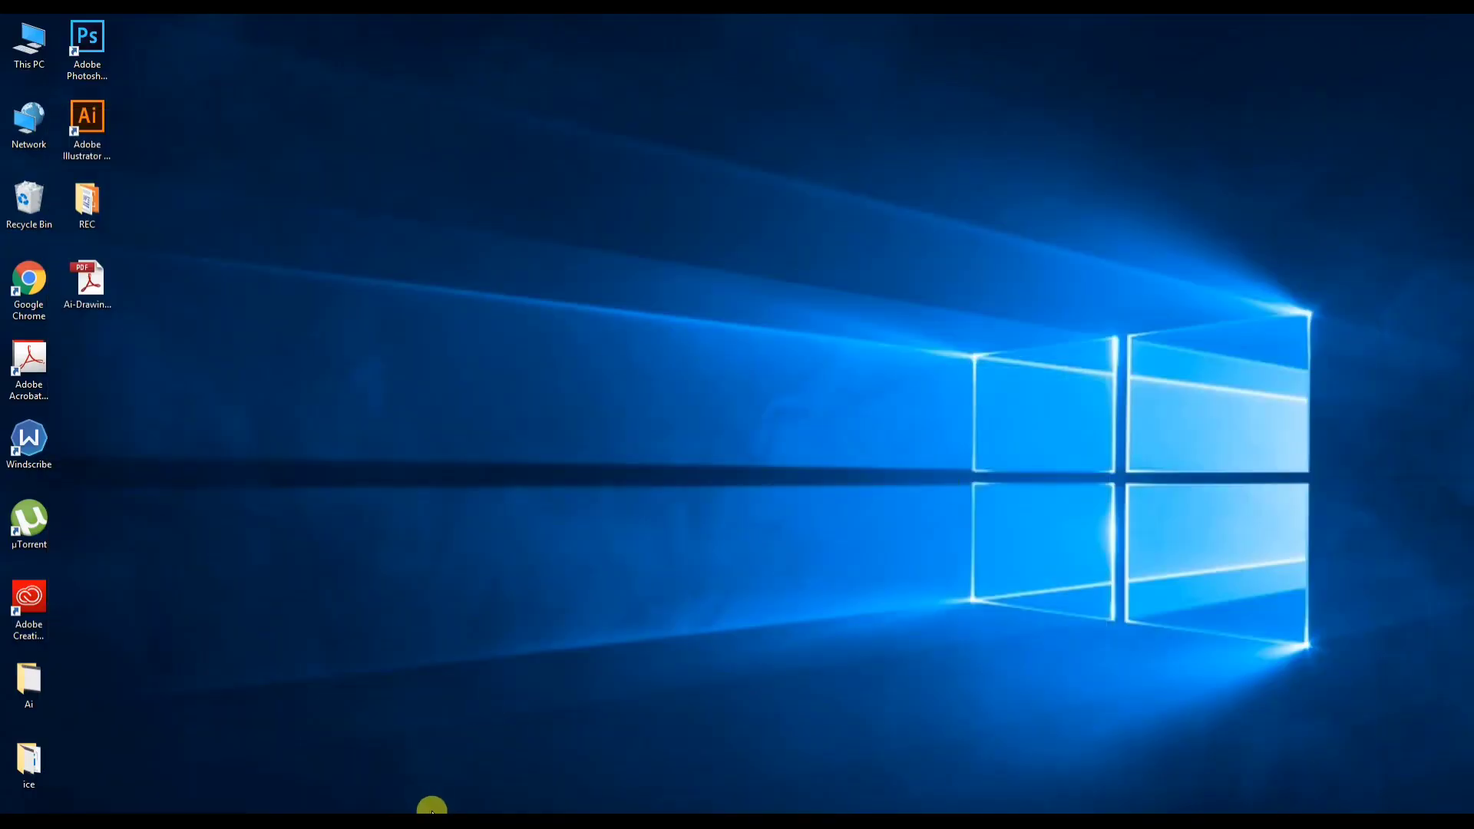
Minimize Illustrator and open the saved Ai-Drawings PDF from the desktop in Adobe Acrobat Pro.
click(499, 799)
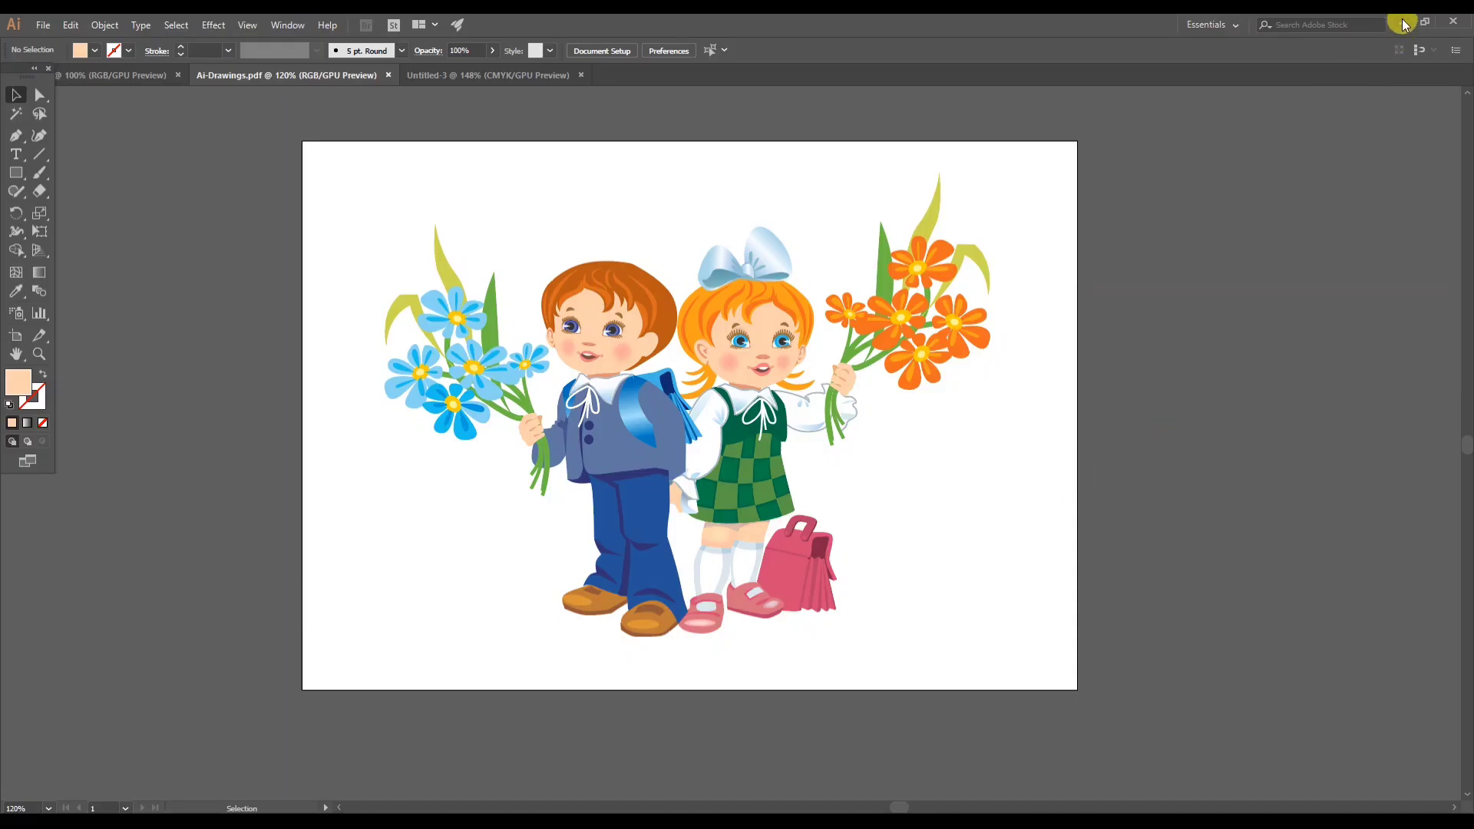
click(1404, 24)
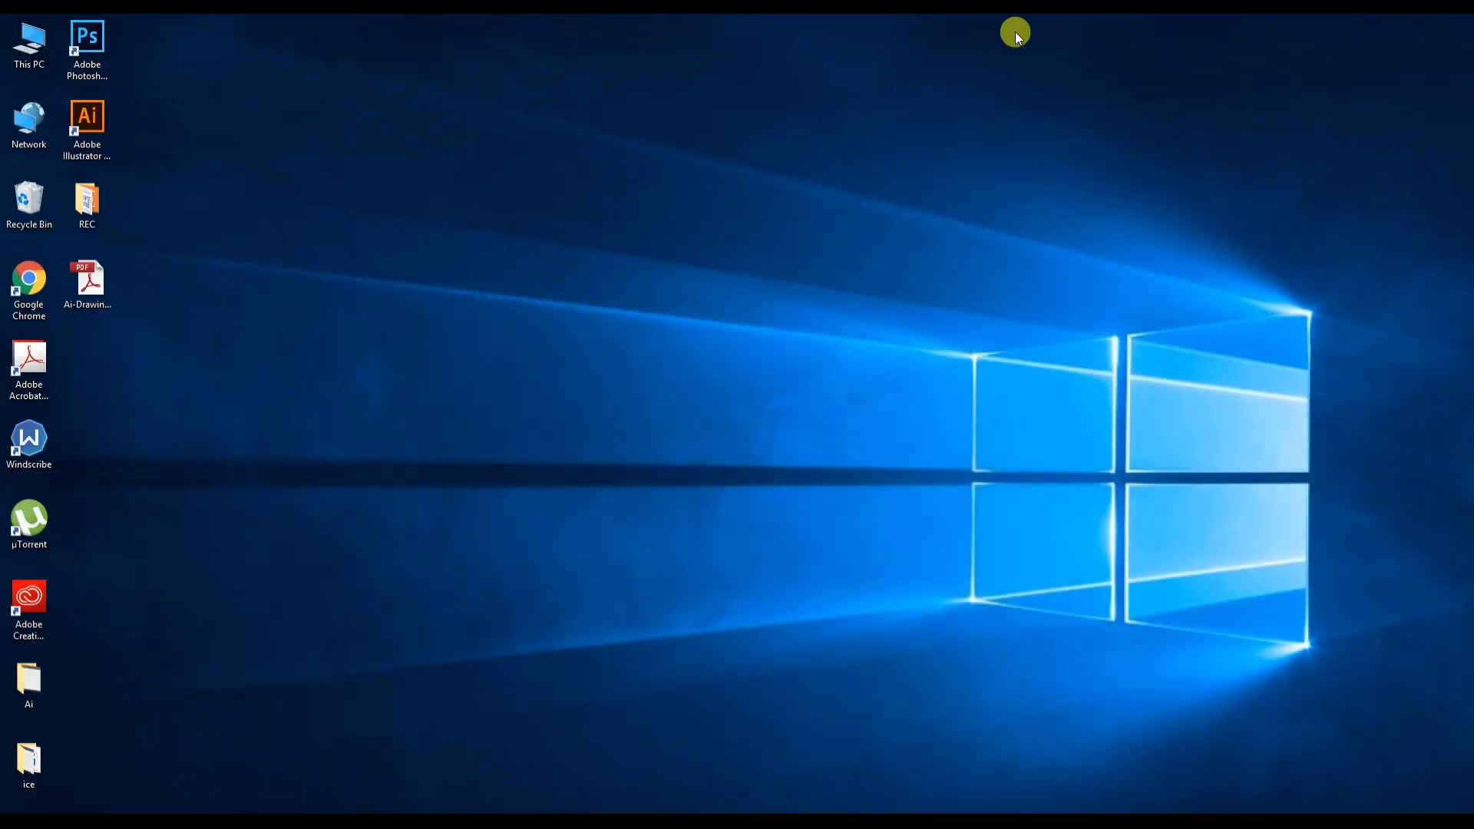
double_click(84, 288)
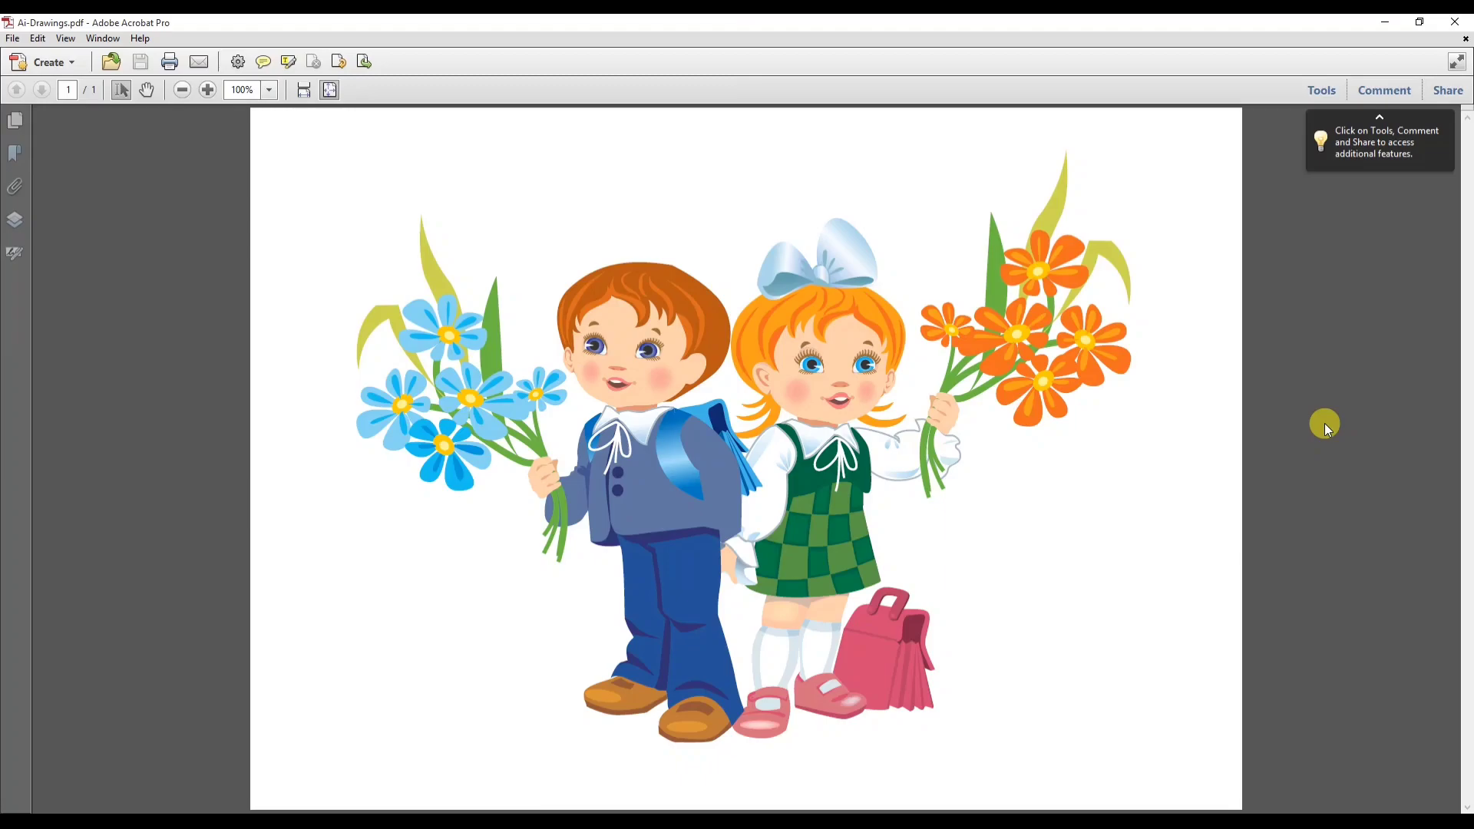
Back in Illustrator's Save As dialog, try the Illustrator EPS (*.EPS) format for Ai-Drawings.
click(540, 662)
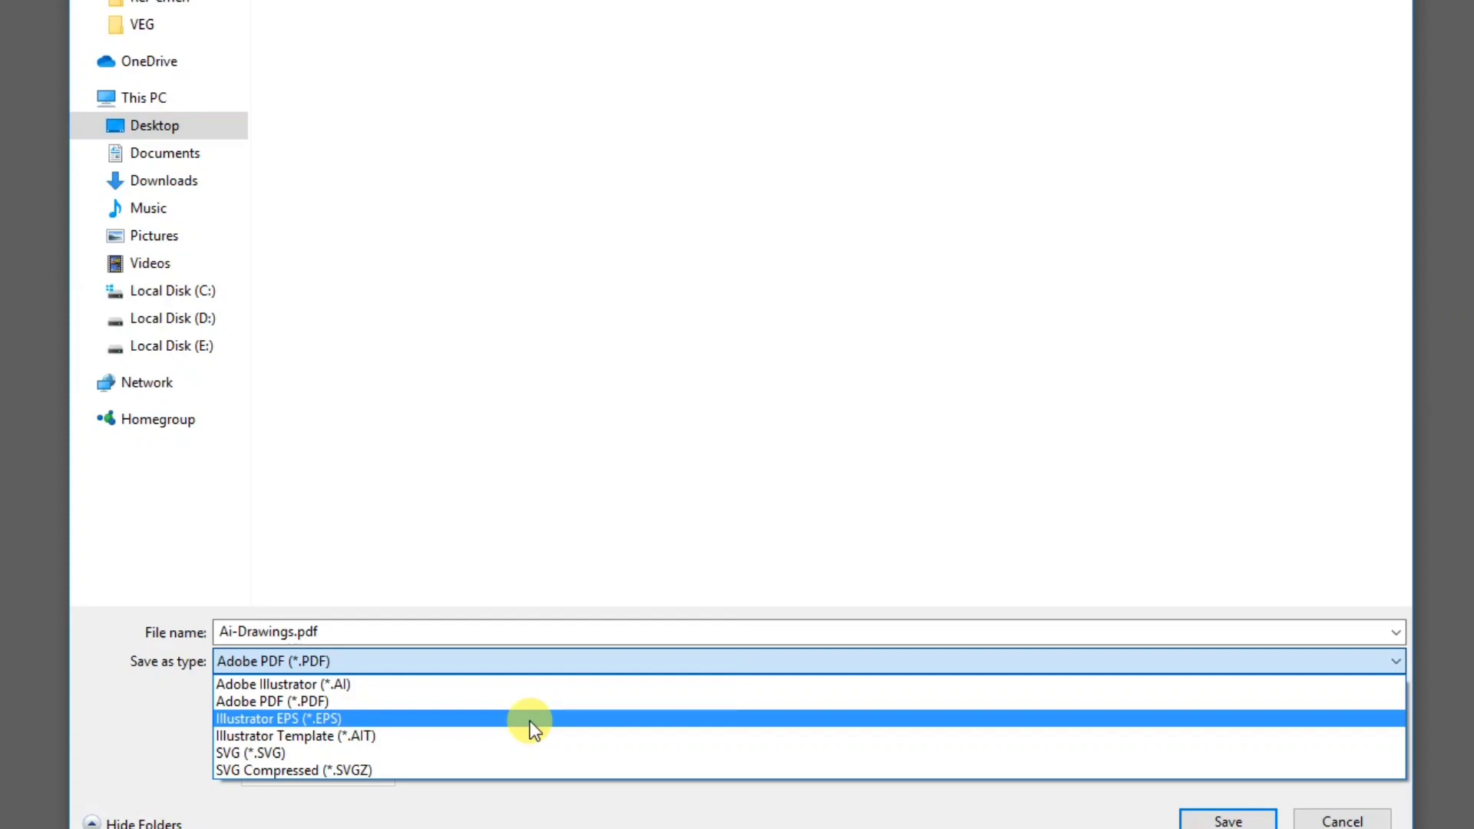
click(529, 721)
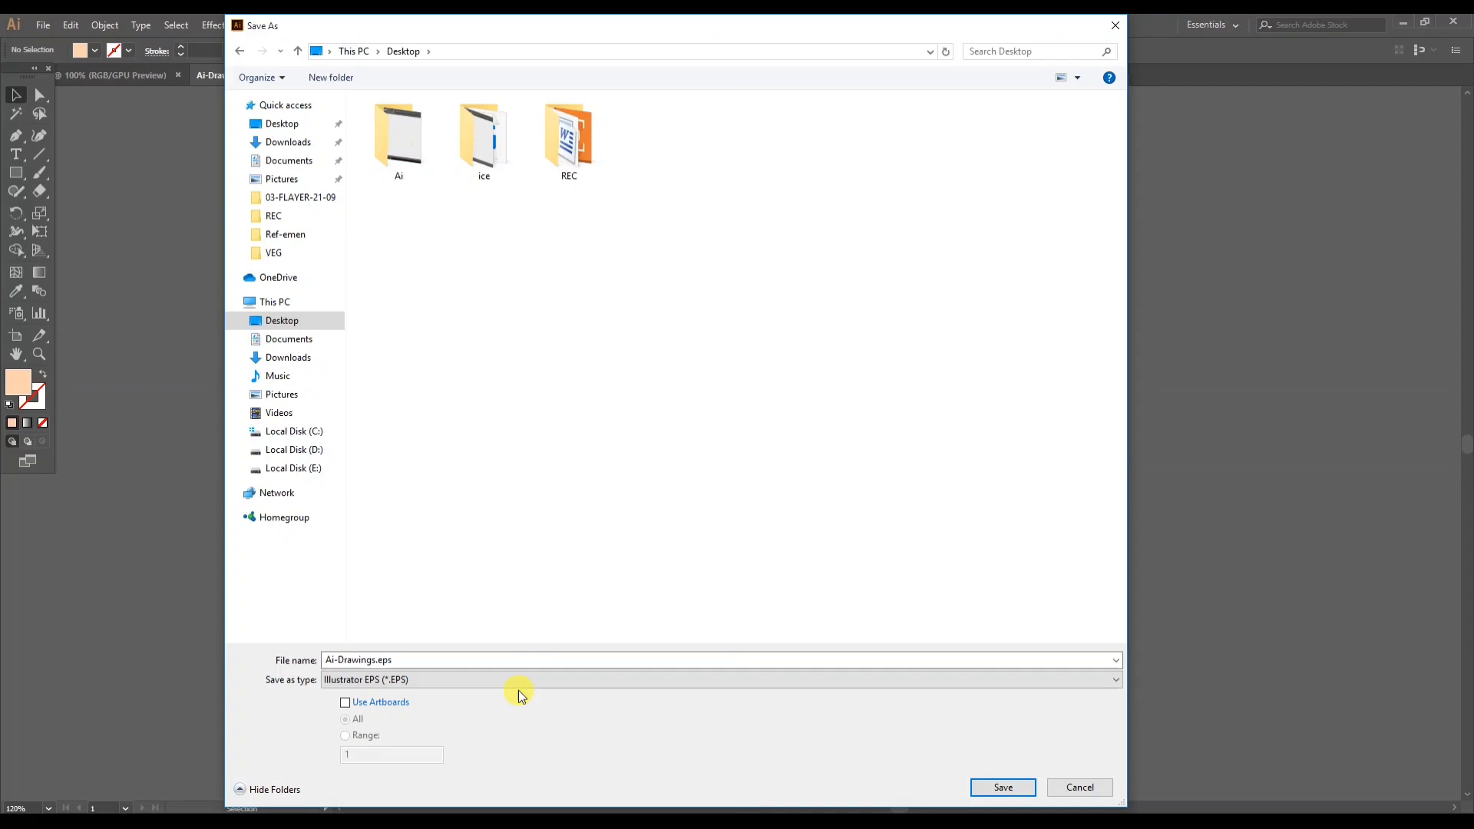
click(518, 689)
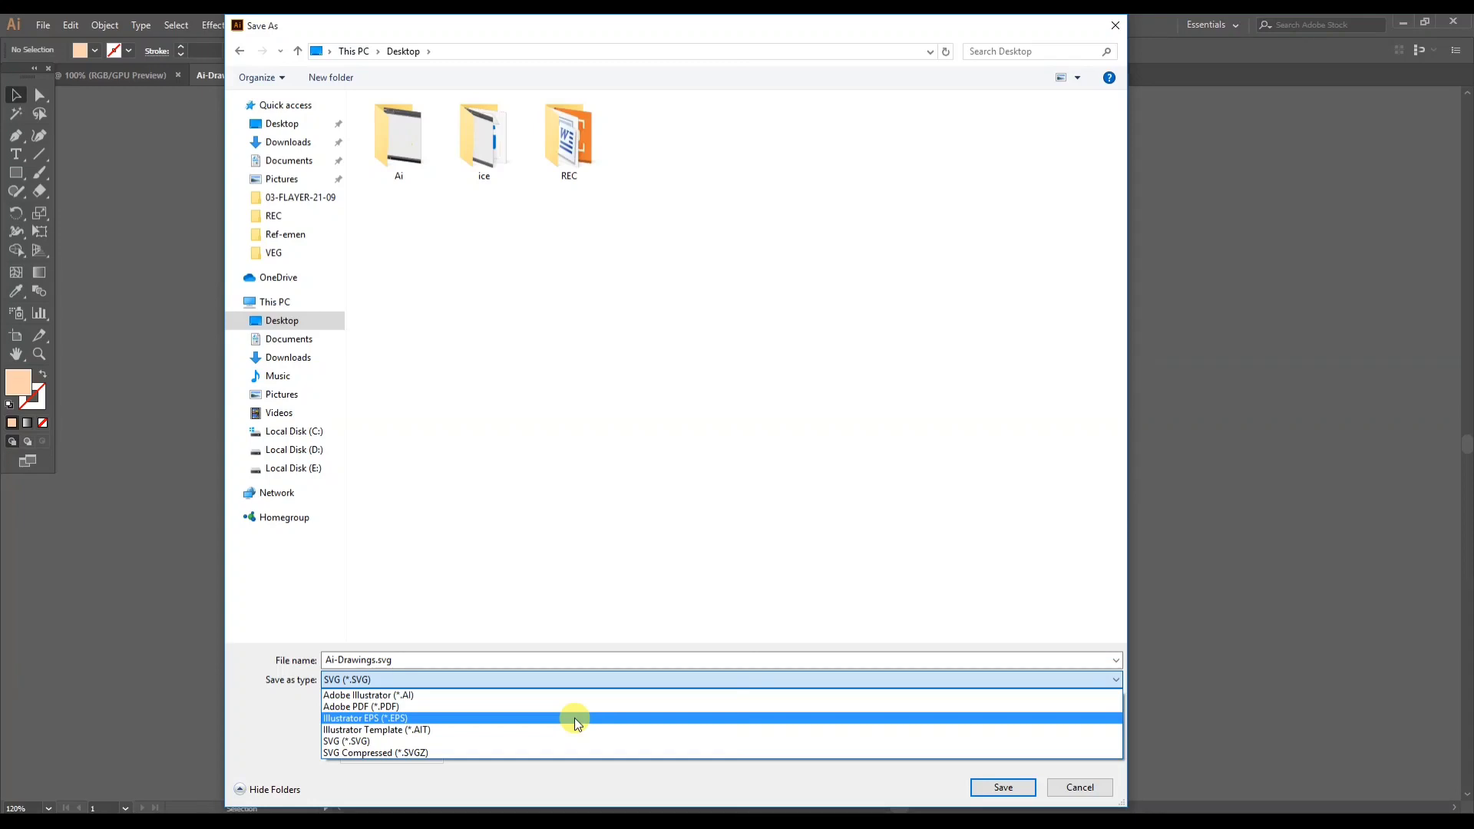
click(574, 717)
Set the file format to Adobe Illustrator (*.AI) and proceed to the Illustrator save options.
click(569, 680)
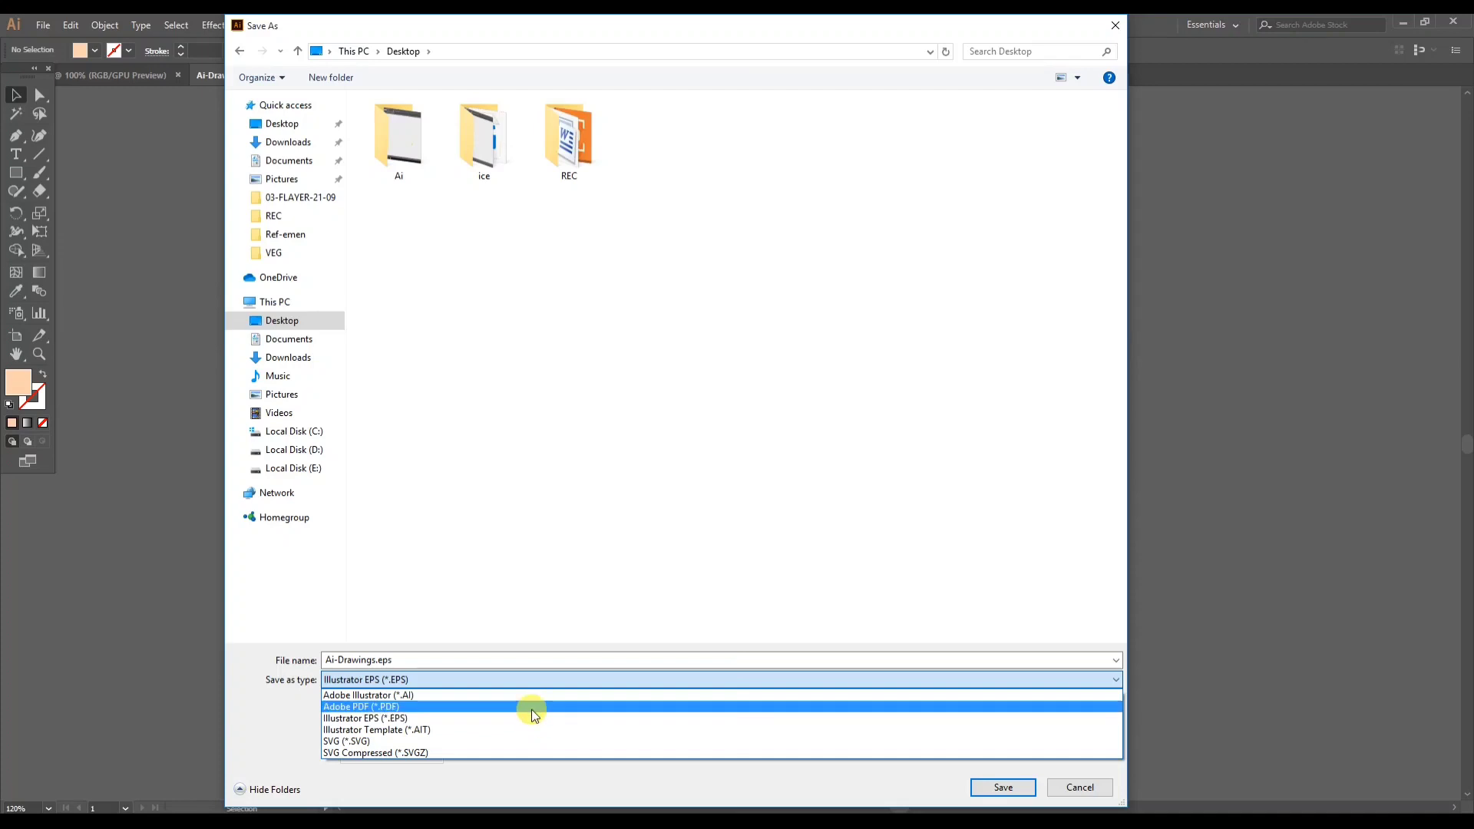
click(549, 695)
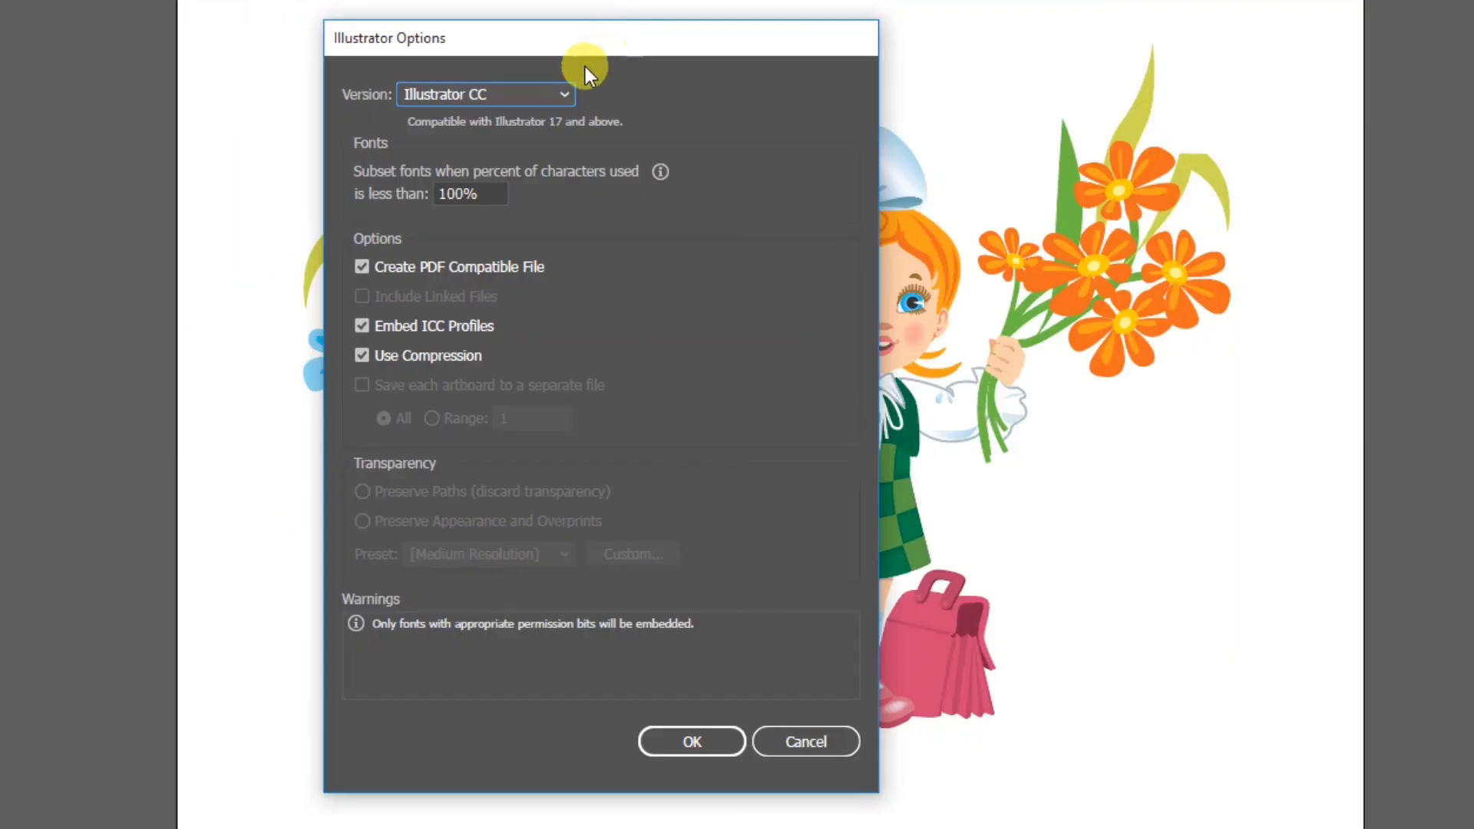
drag(594, 43, 605, 46)
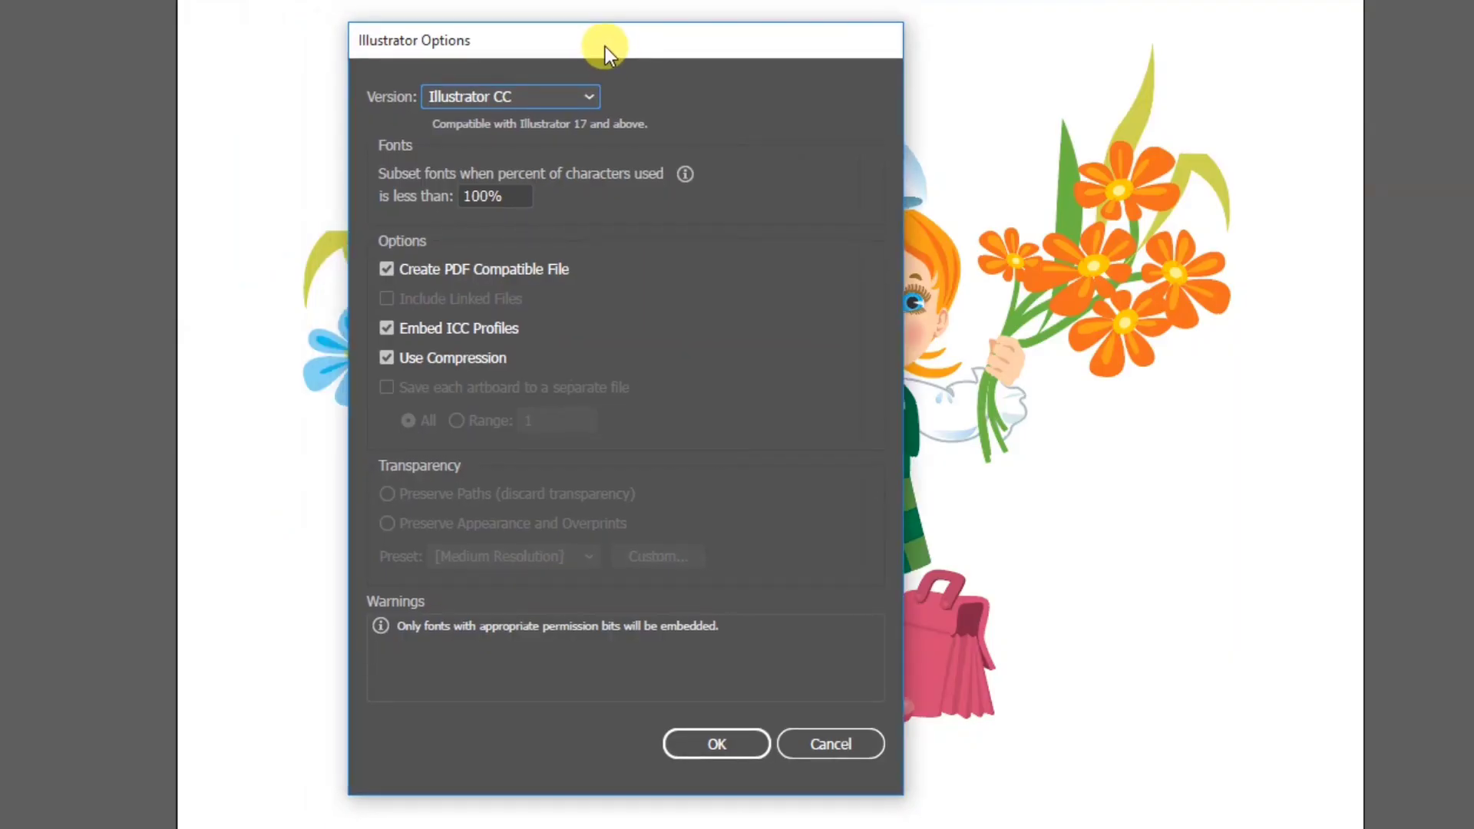
Switch the save version to the legacy Illustrator CS6 format and back to Illustrator CC.
click(536, 98)
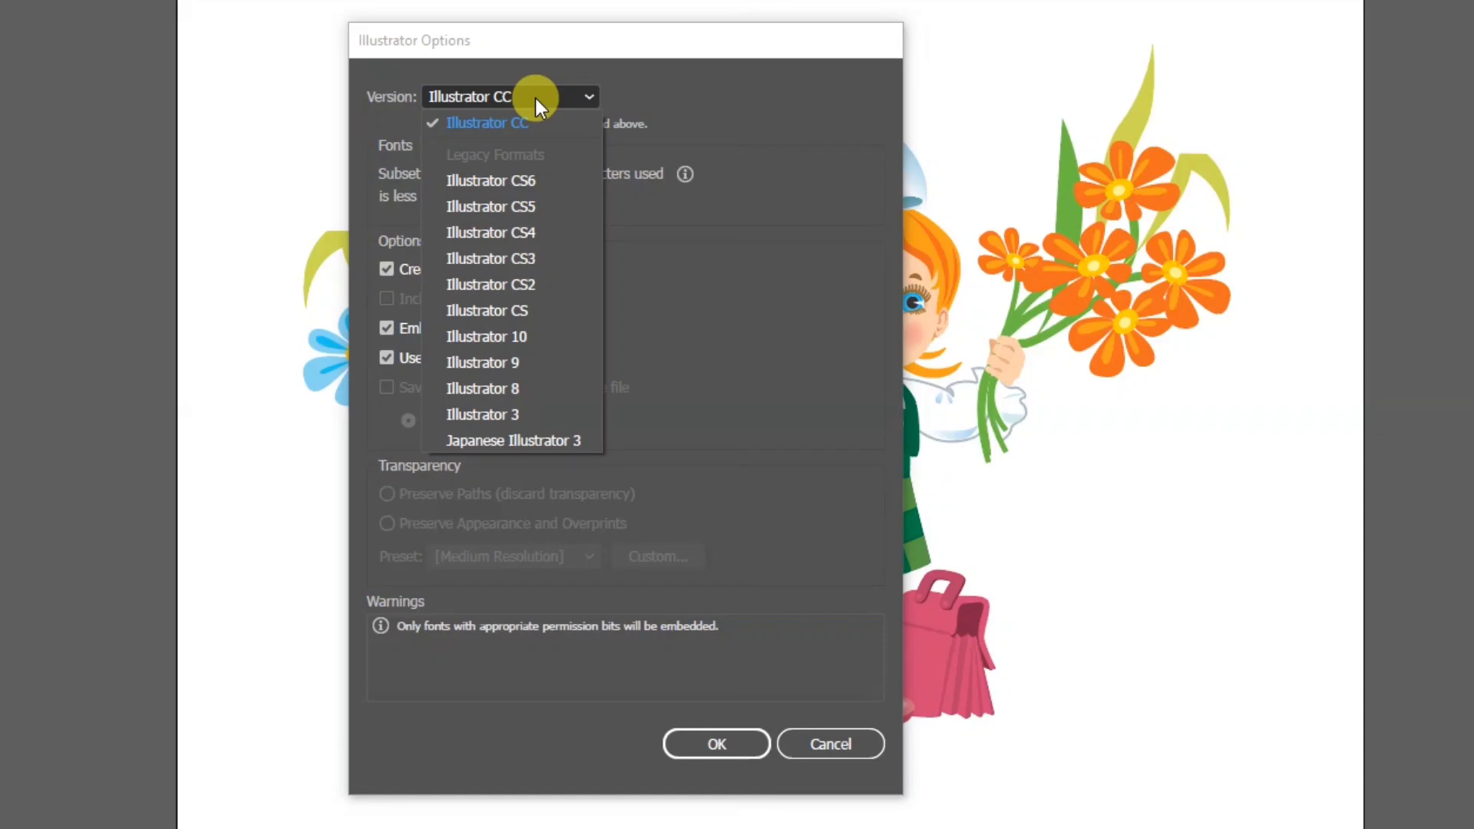
click(526, 178)
click(565, 102)
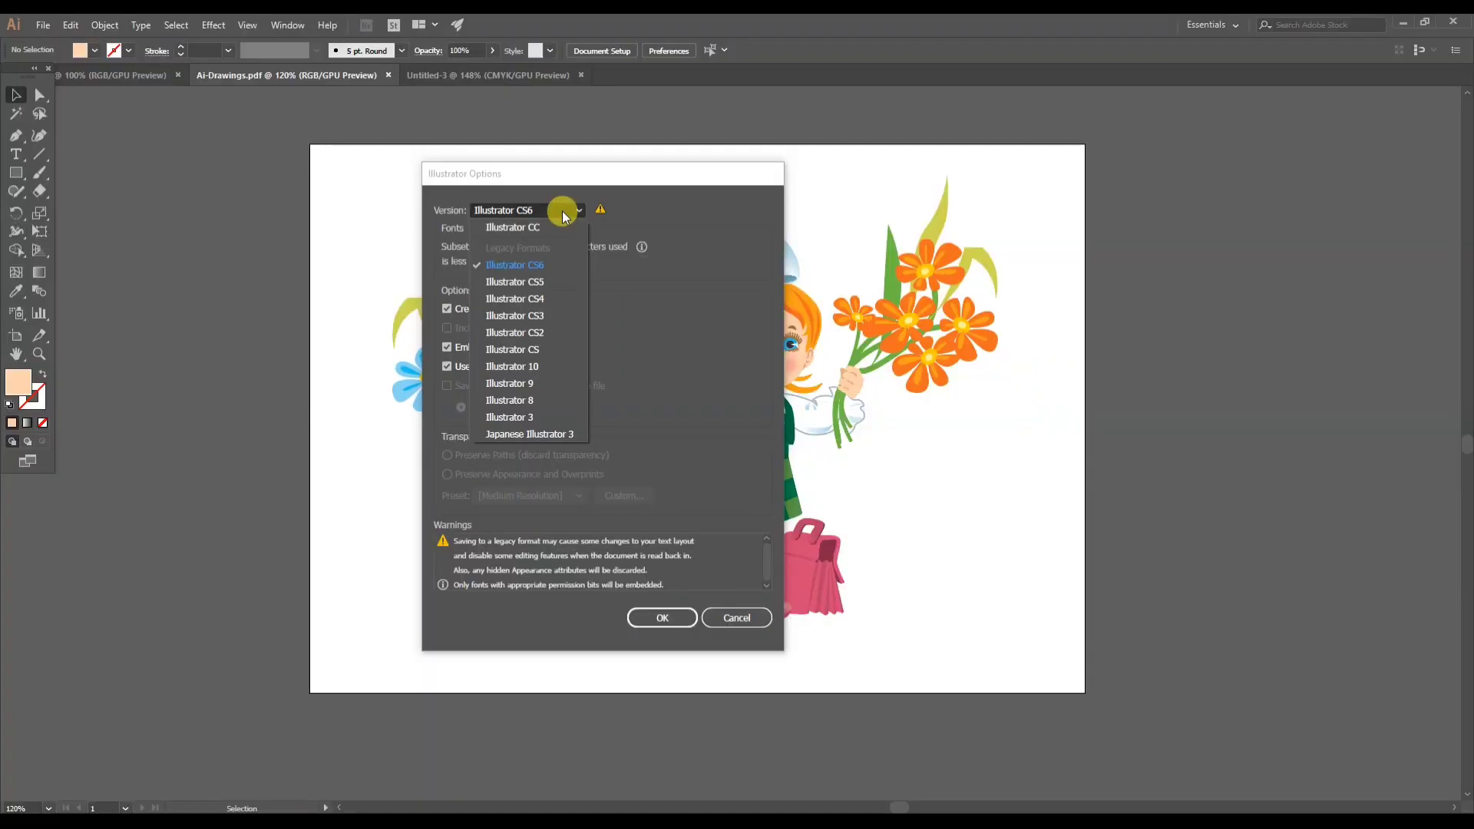
click(556, 227)
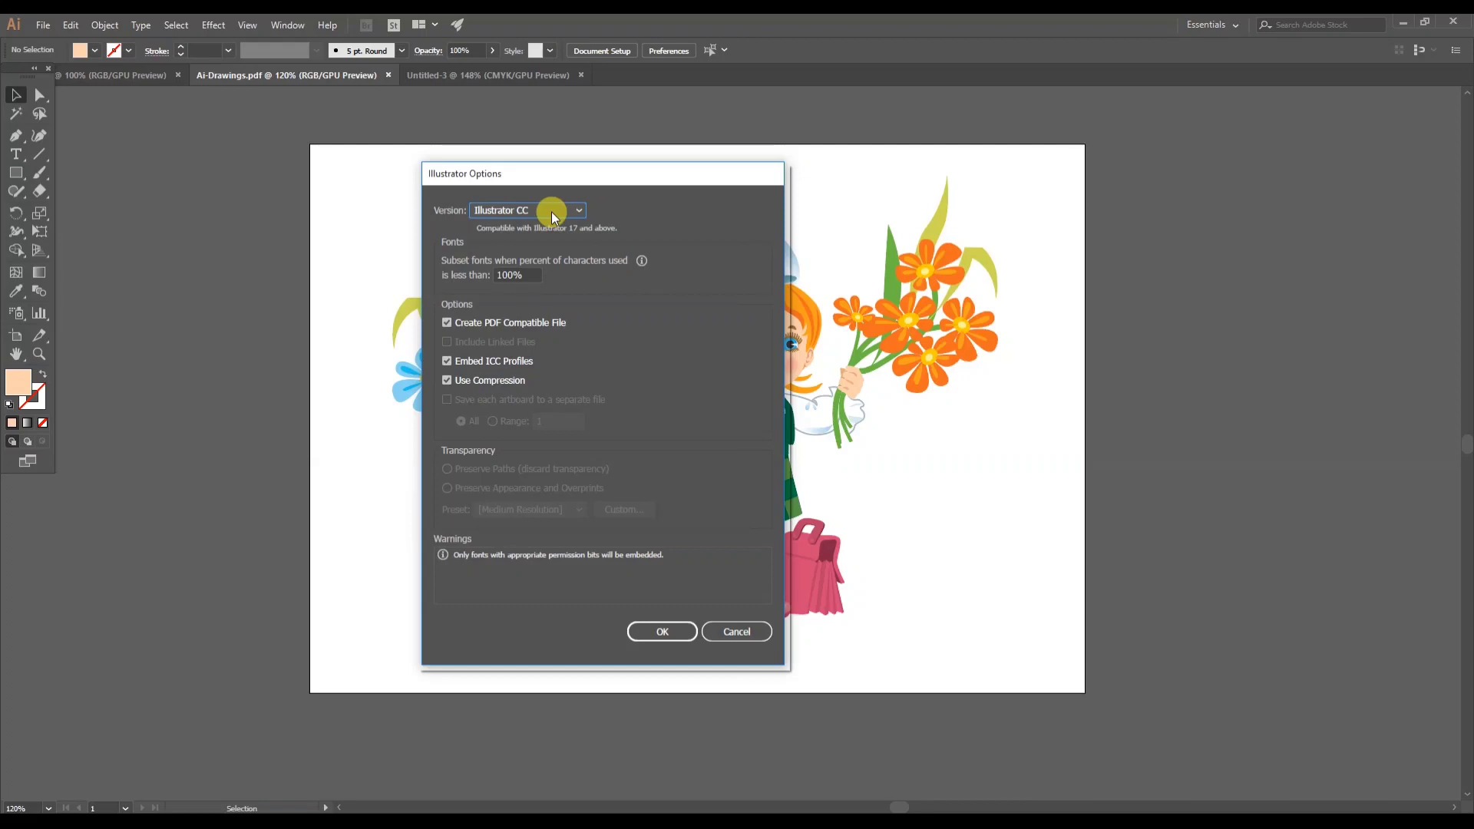
Keep the Illustrator CC version in the save options and save Ai-Drawings as an AI file.
click(597, 210)
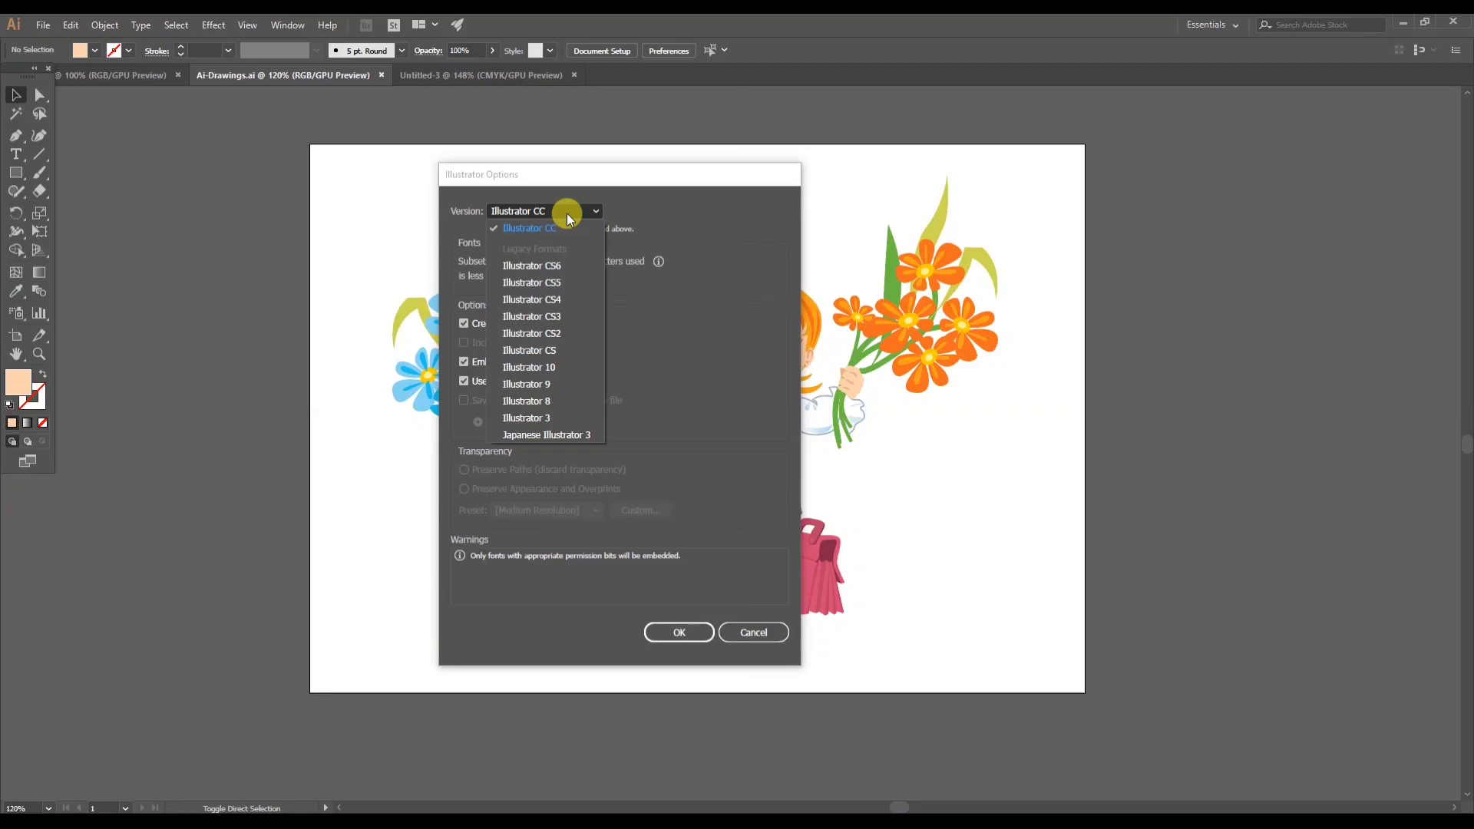
click(566, 214)
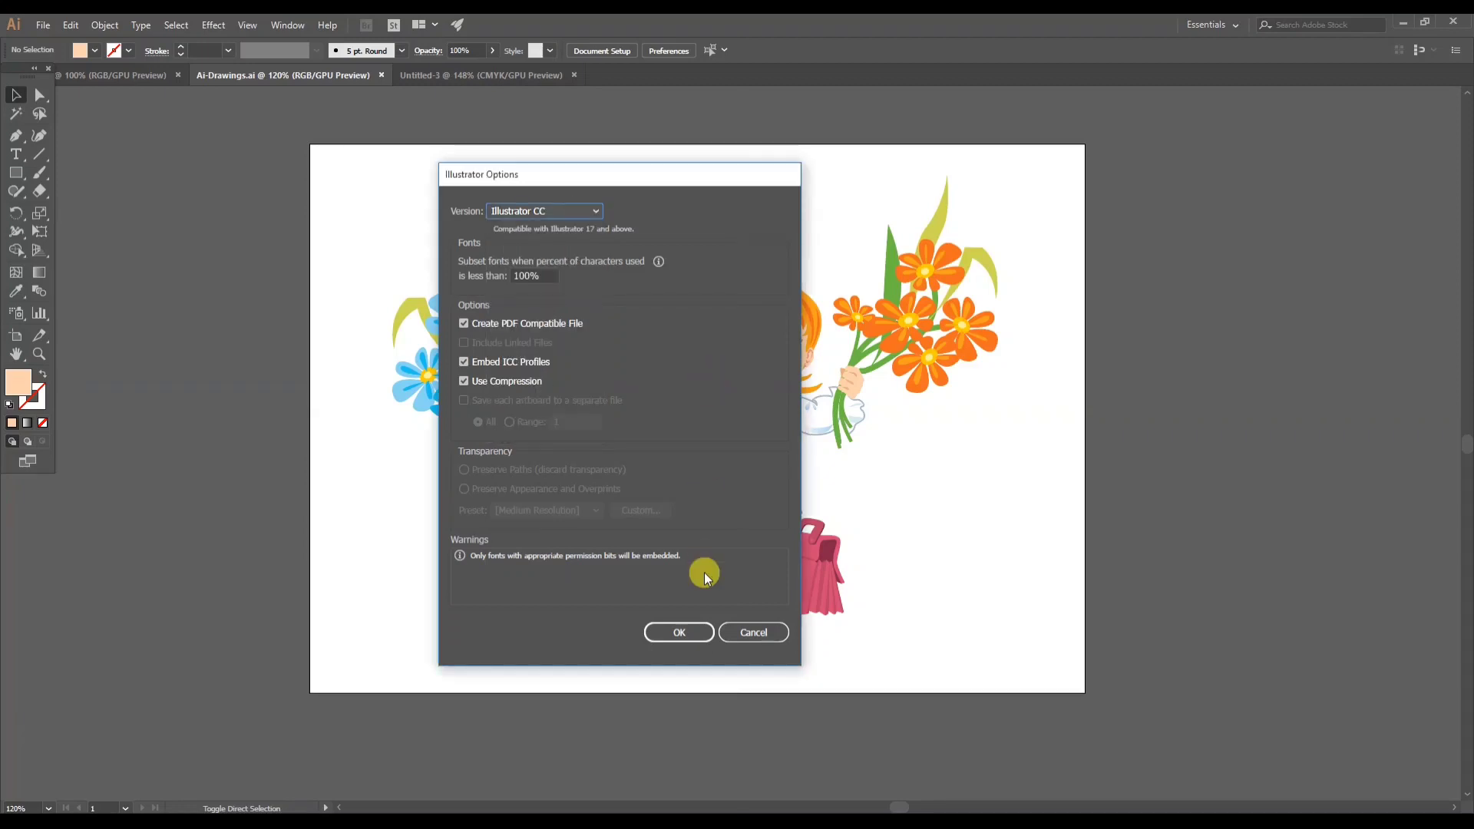
click(680, 634)
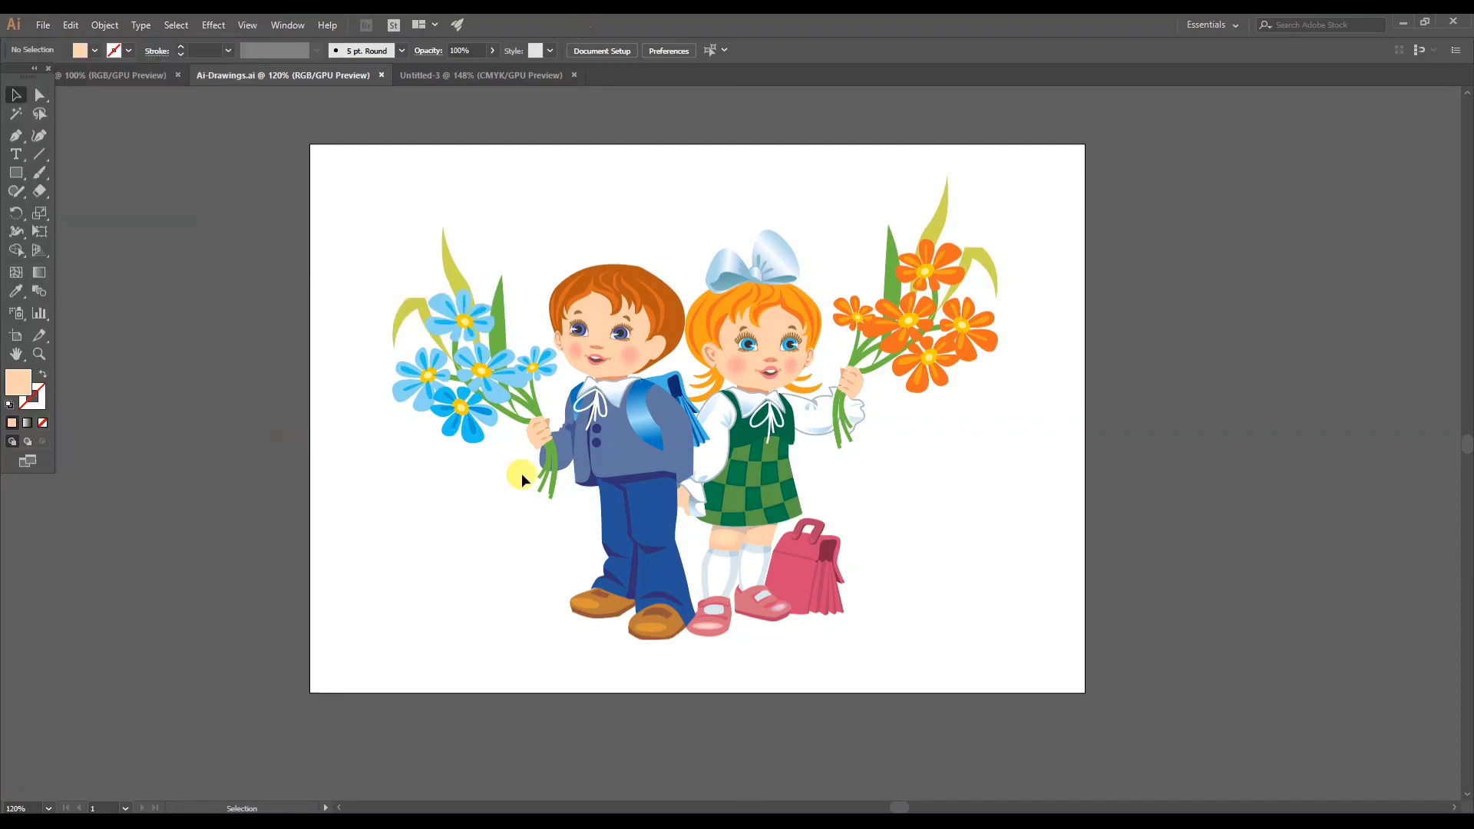
Start exporting the Ai-Drawings artwork to the desktop with JPEG (*.JPG) as the file type.
click(43, 25)
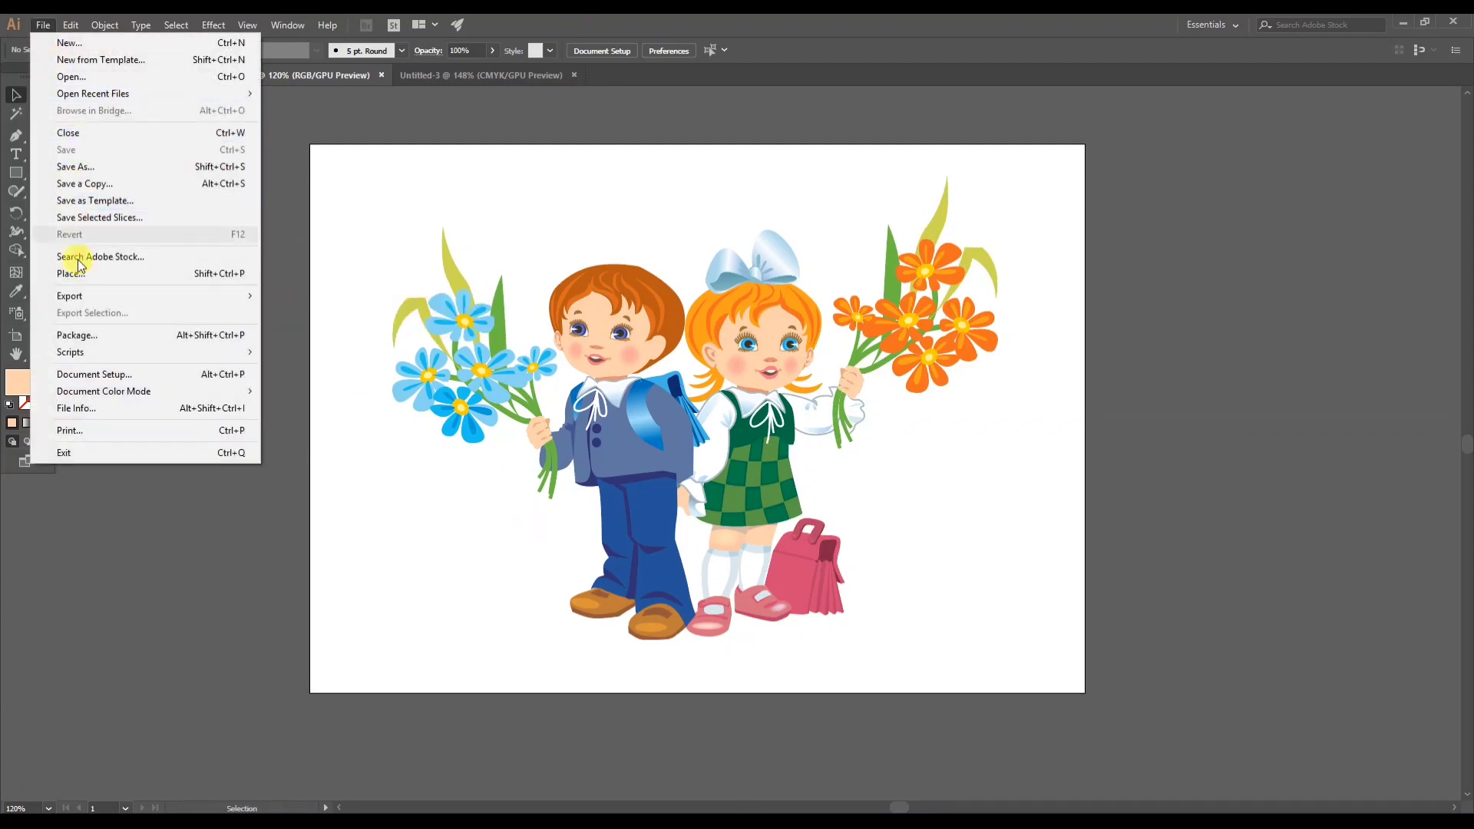
mouse_move(85, 302)
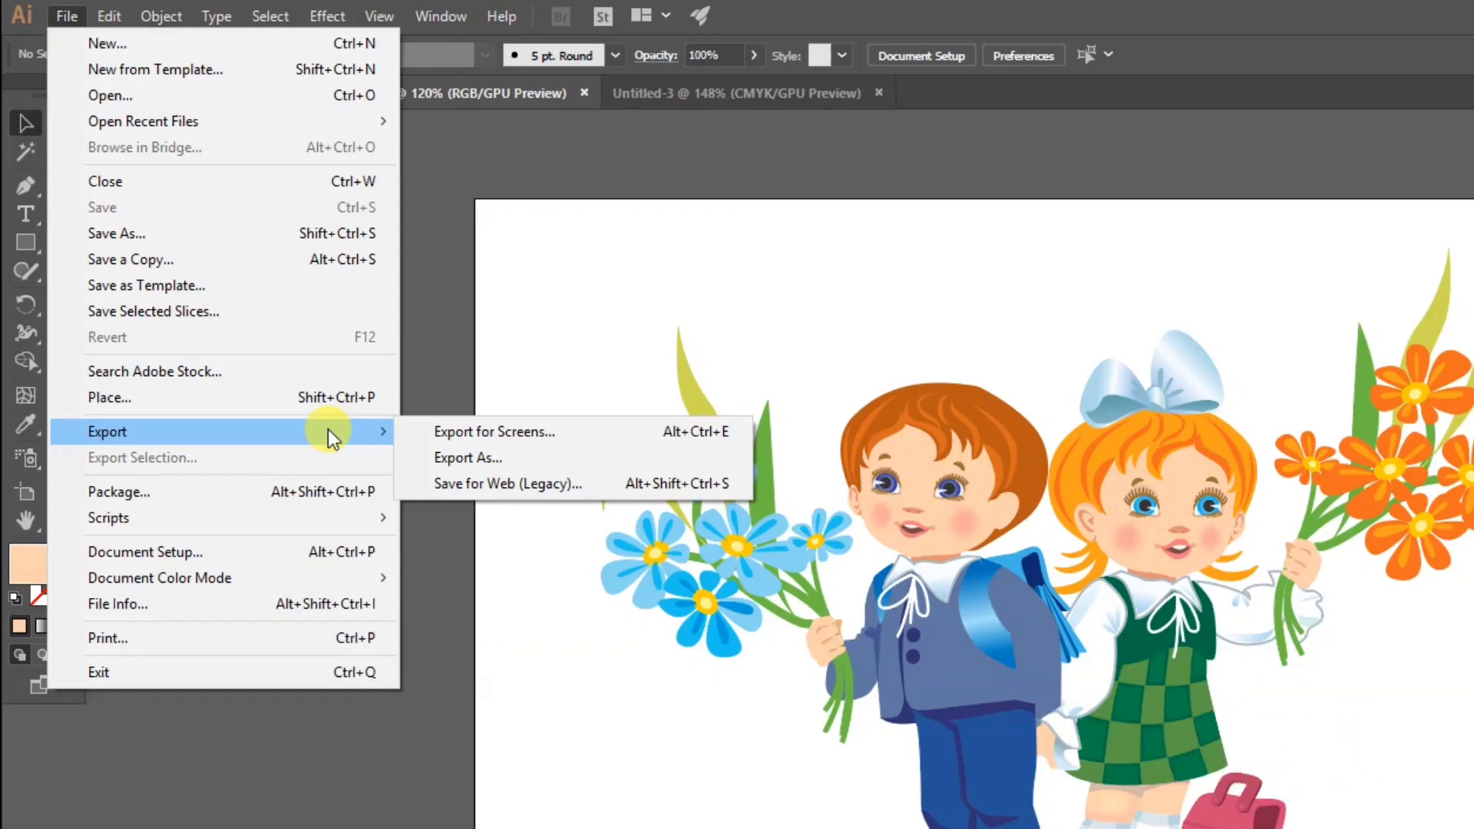
click(470, 458)
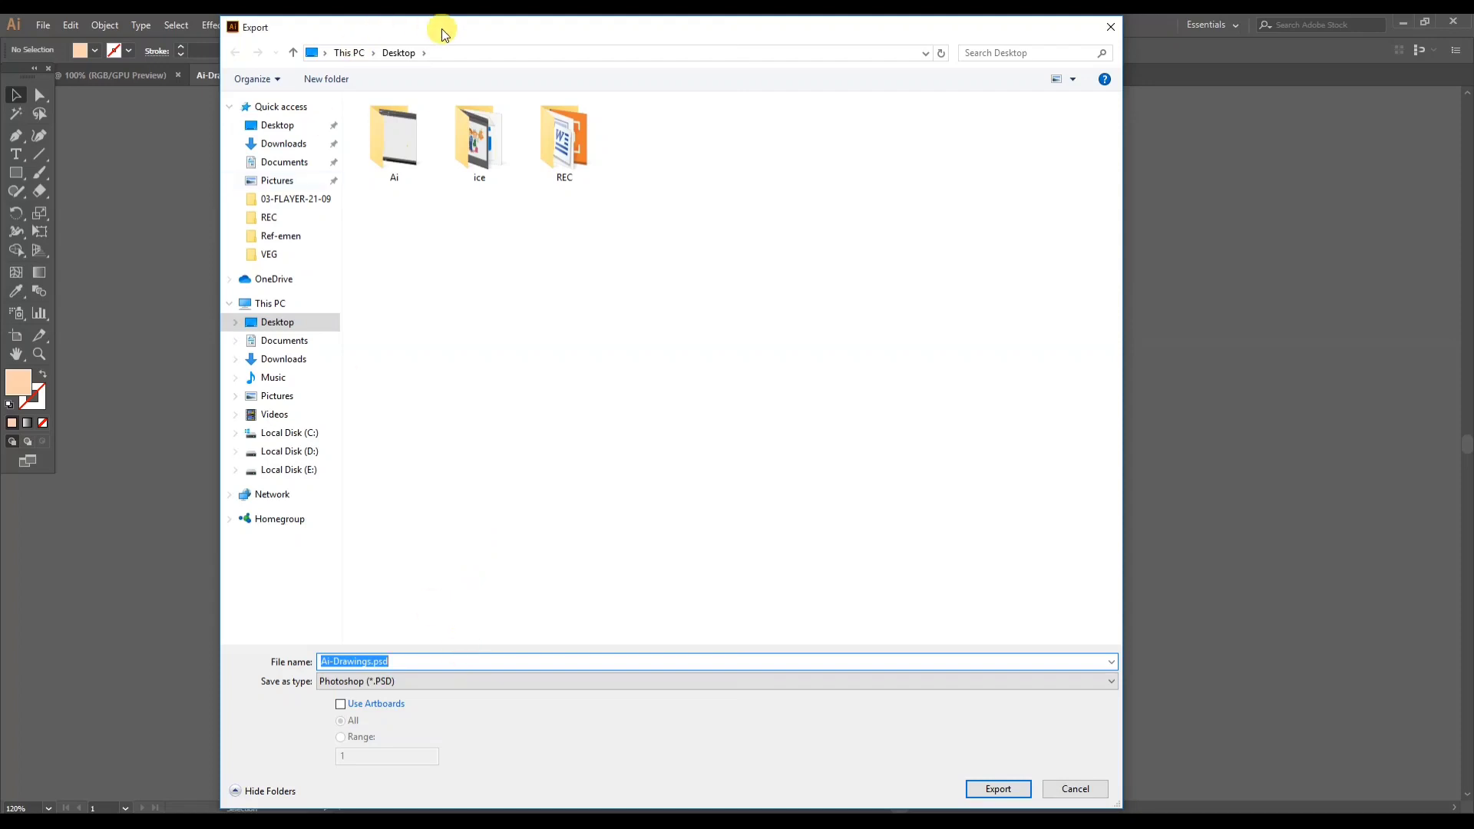
drag(441, 30, 426, 27)
click(526, 682)
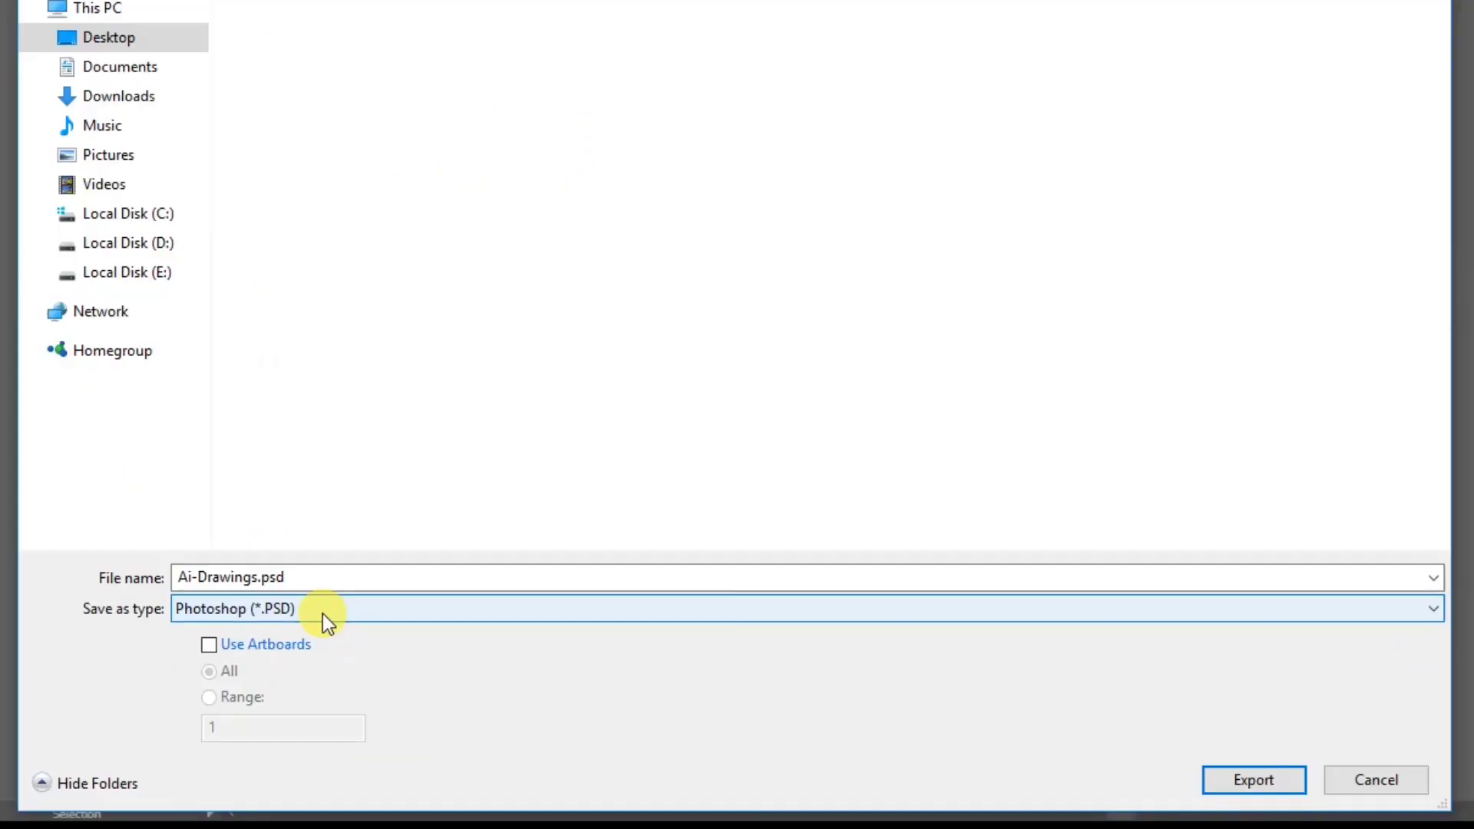
click(325, 611)
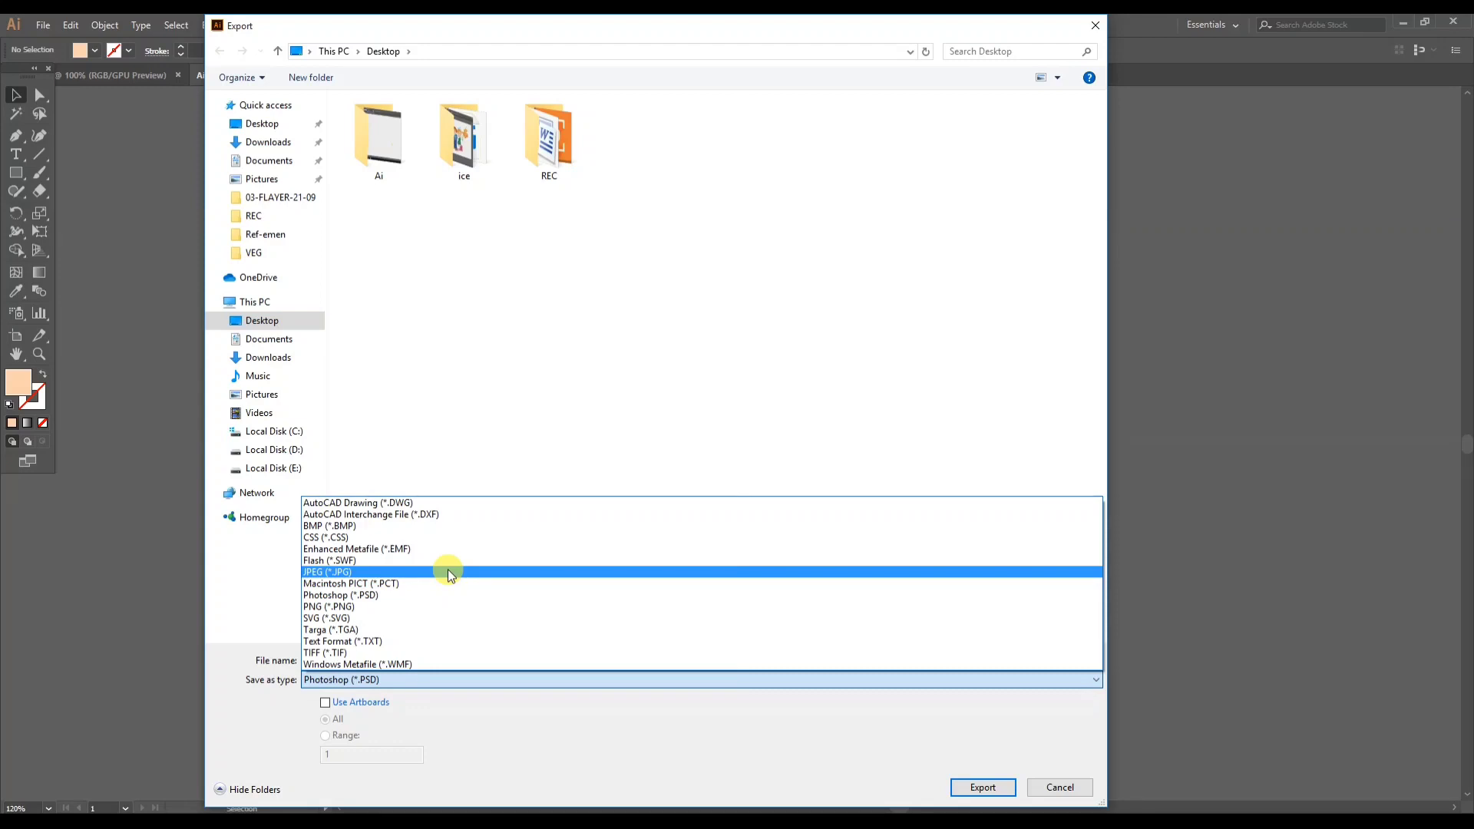
click(448, 571)
Enable Use Artboards for the JPEG export, try a range, return to All and proceed to the JPEG options.
click(325, 703)
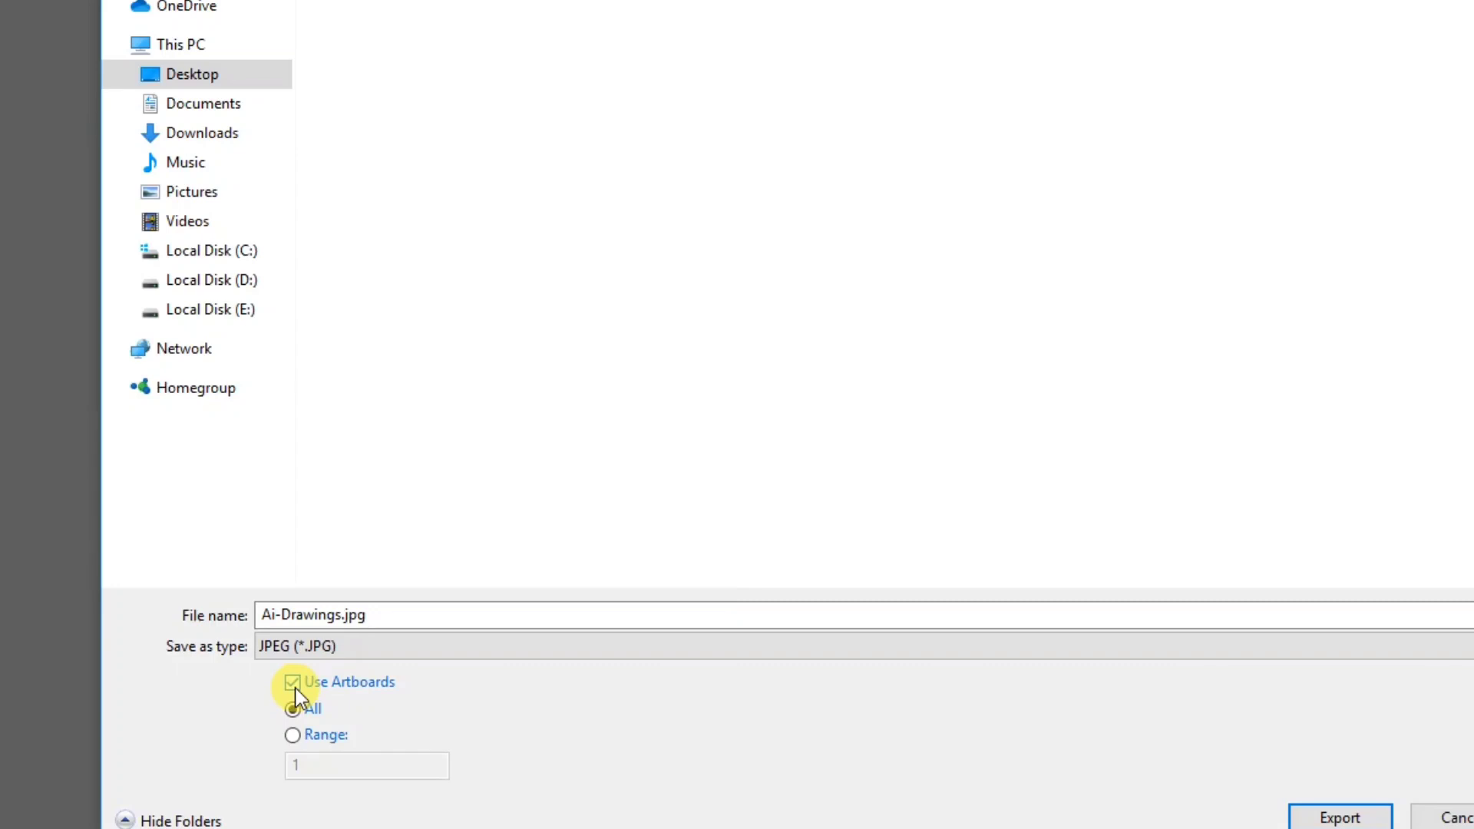
click(294, 683)
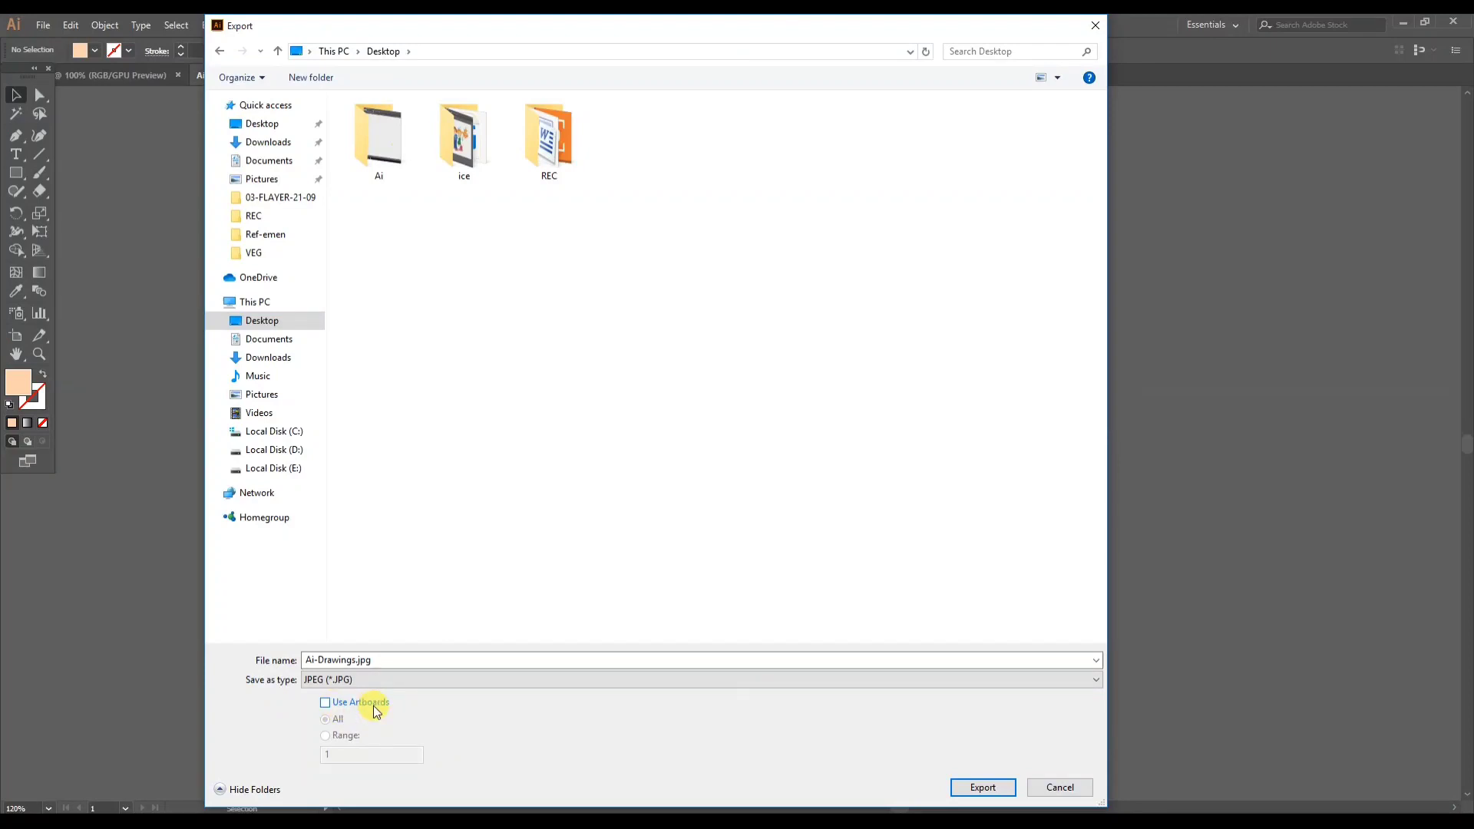
drag(559, 26, 549, 721)
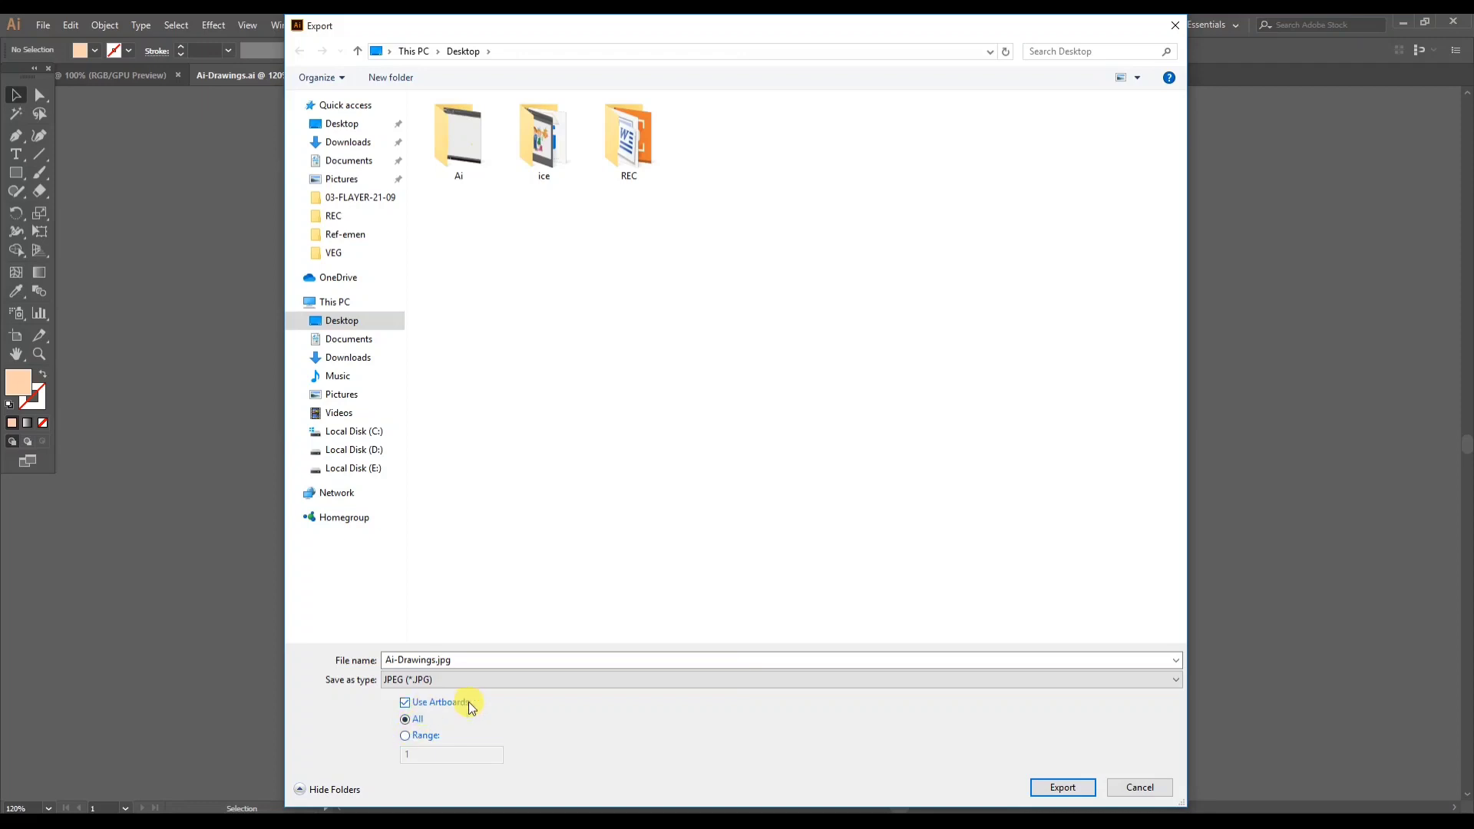
click(405, 736)
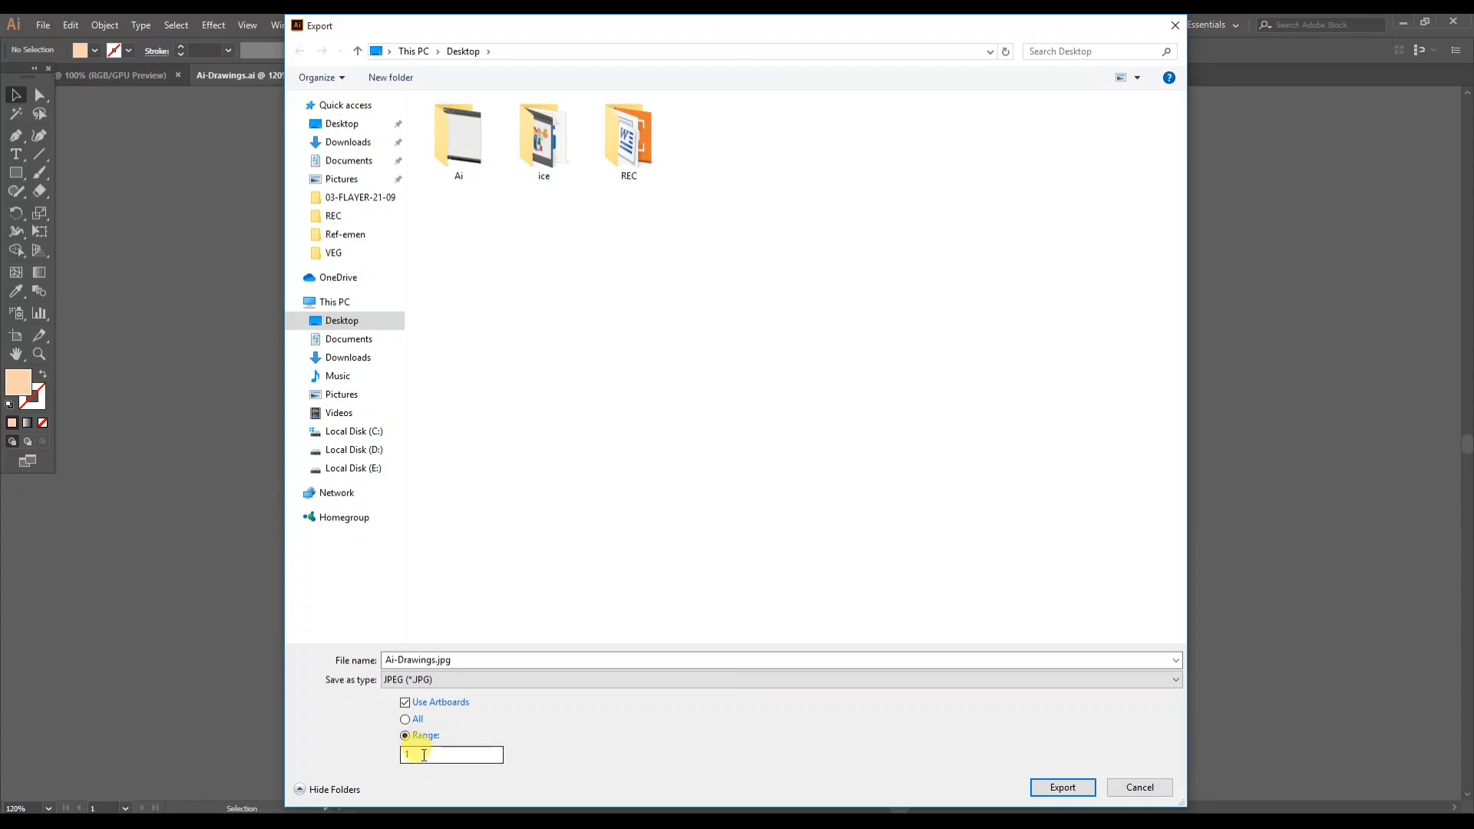
click(423, 756)
key(BackSpace)
click(411, 717)
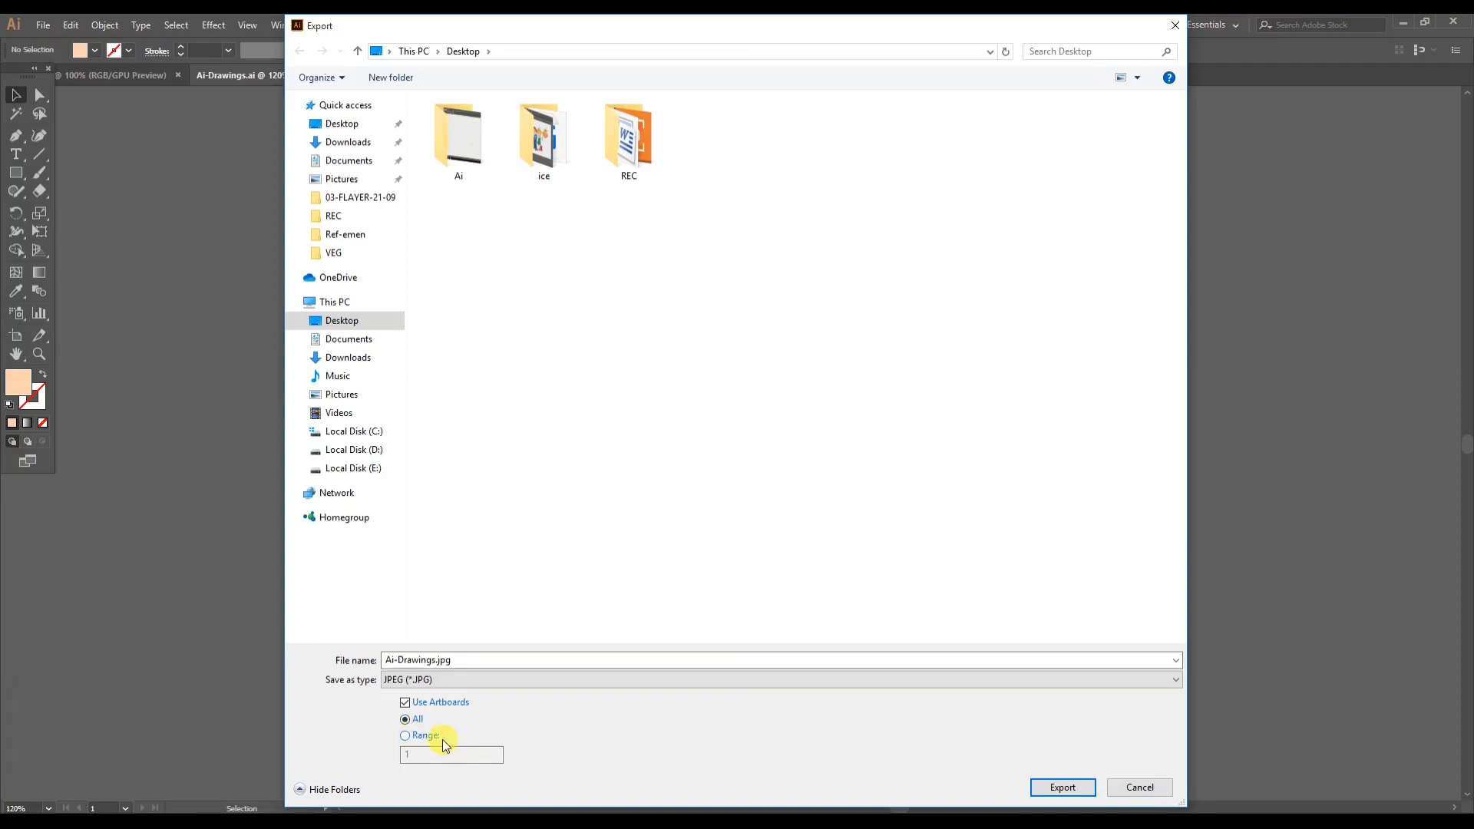
click(1066, 788)
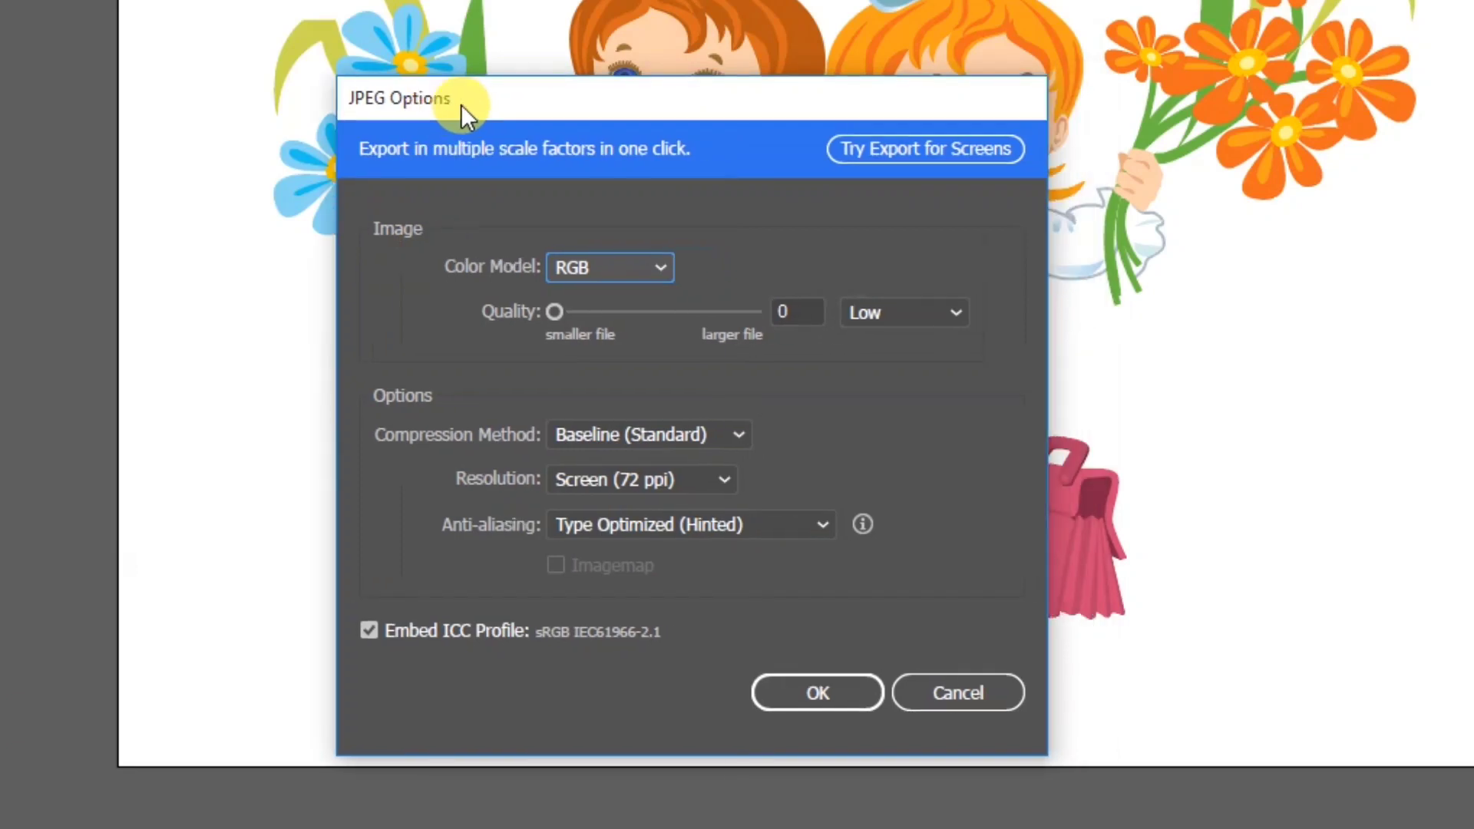
Keep the RGB color model and set the JPEG quality to 5 (Medium).
drag(524, 104, 669, 81)
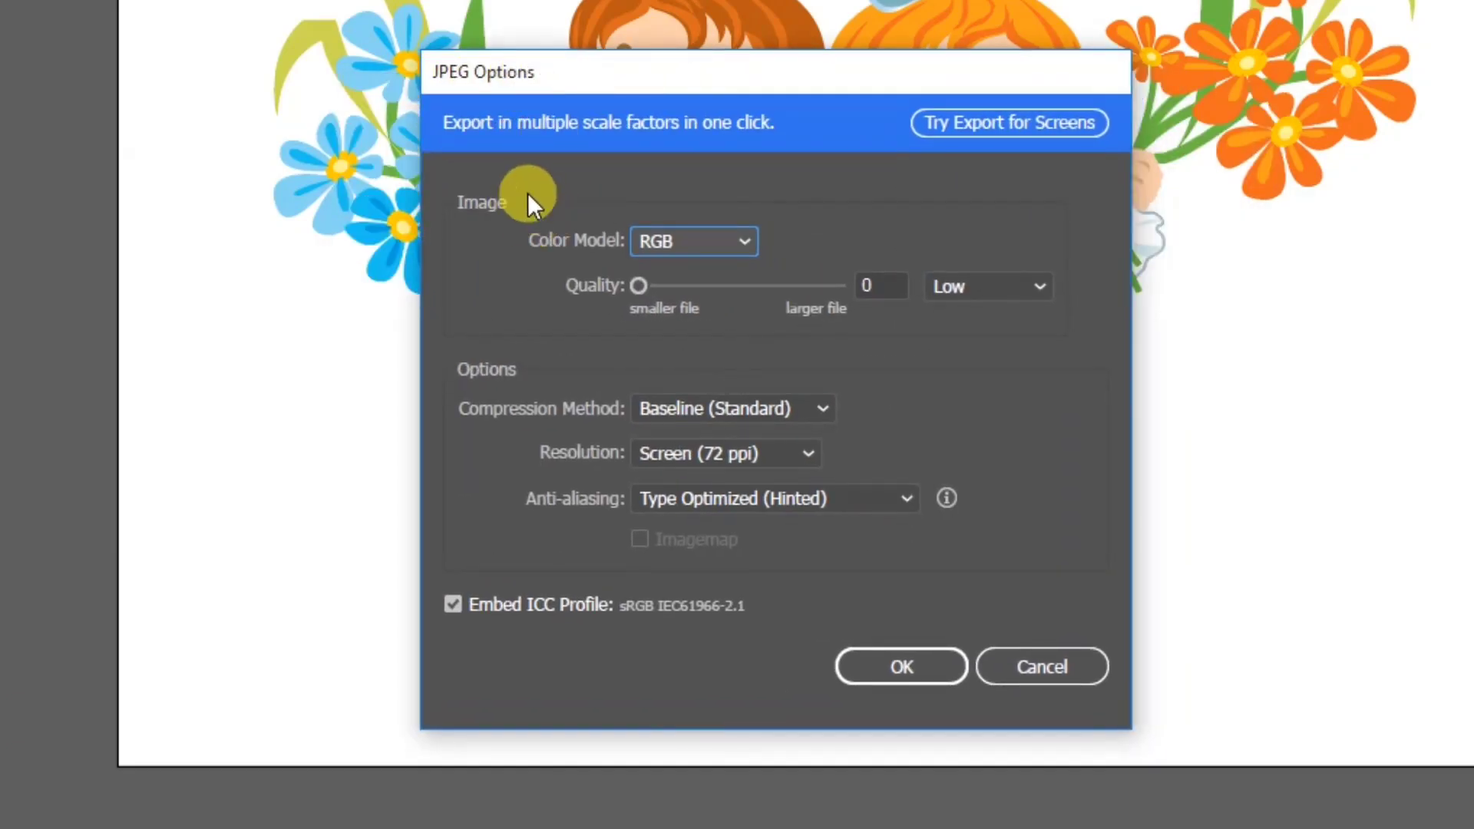
click(717, 238)
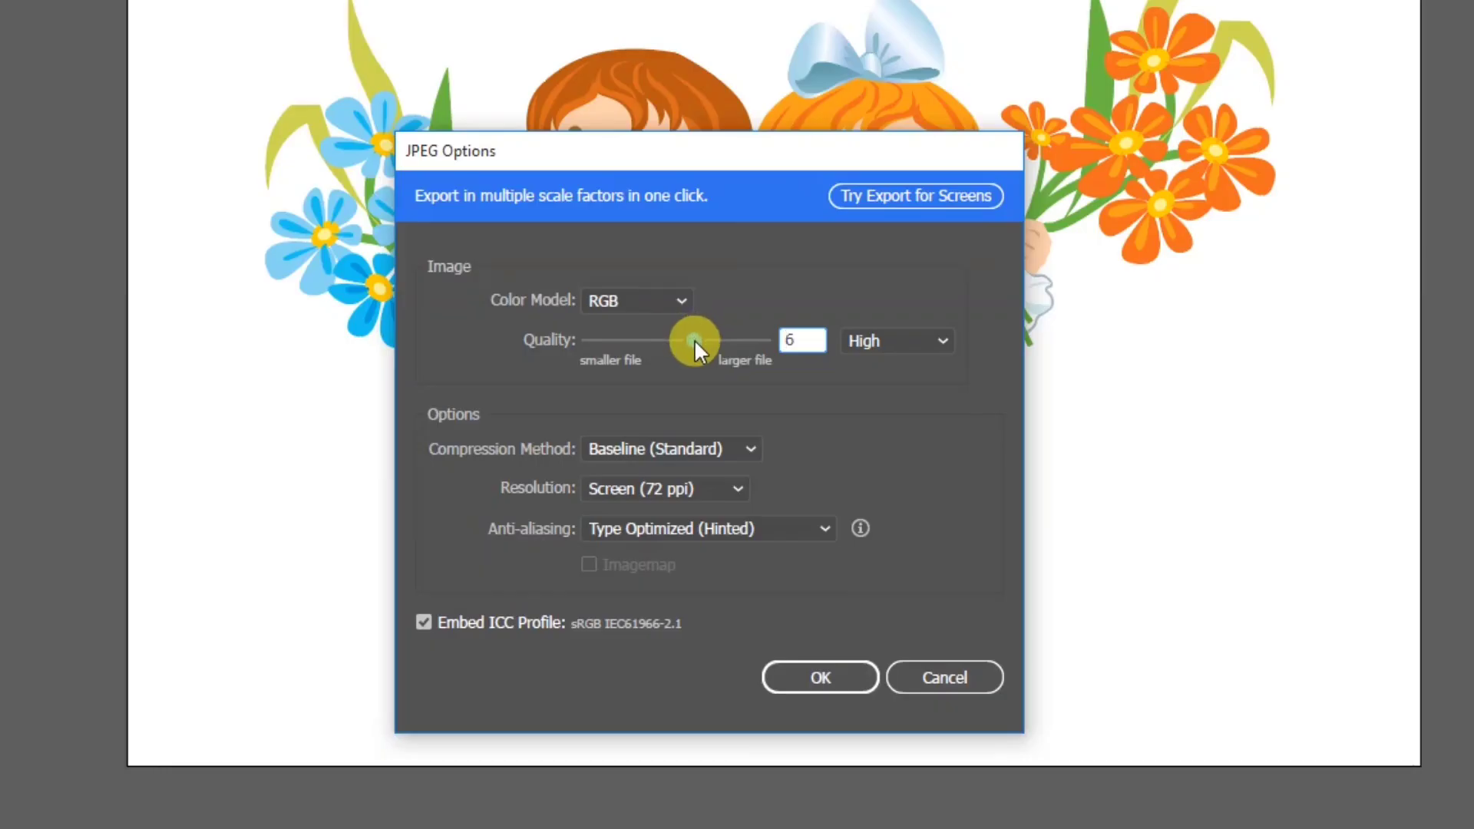
mouse_move(694, 339)
mouse_down()
mouse_move(599, 342)
mouse_move(735, 342)
mouse_move(585, 340)
mouse_move(699, 342)
mouse_move(686, 343)
mouse_up()
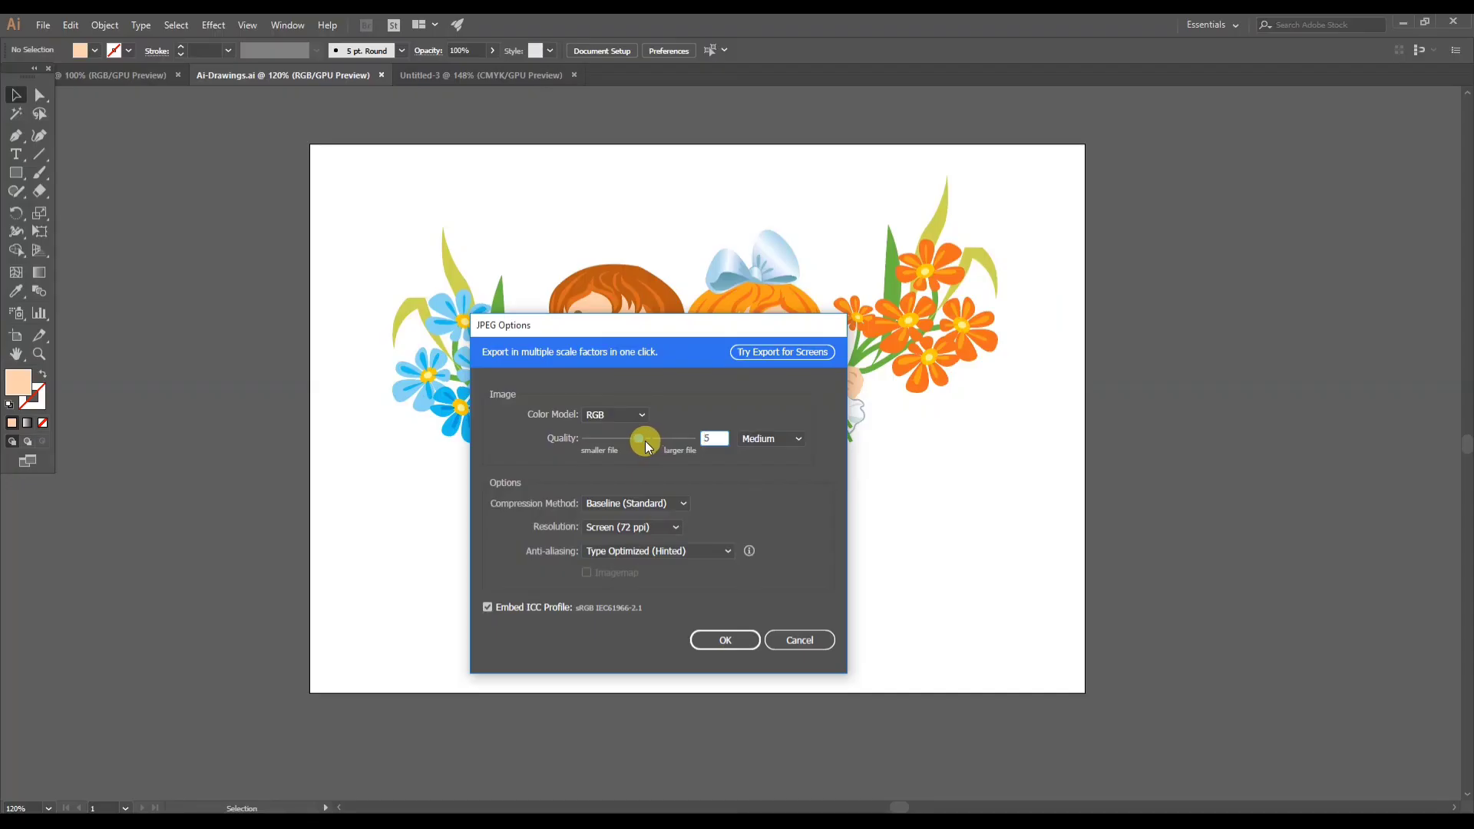
Set the JPEG resolution to High (300 ppi) and complete the export.
click(617, 527)
click(617, 526)
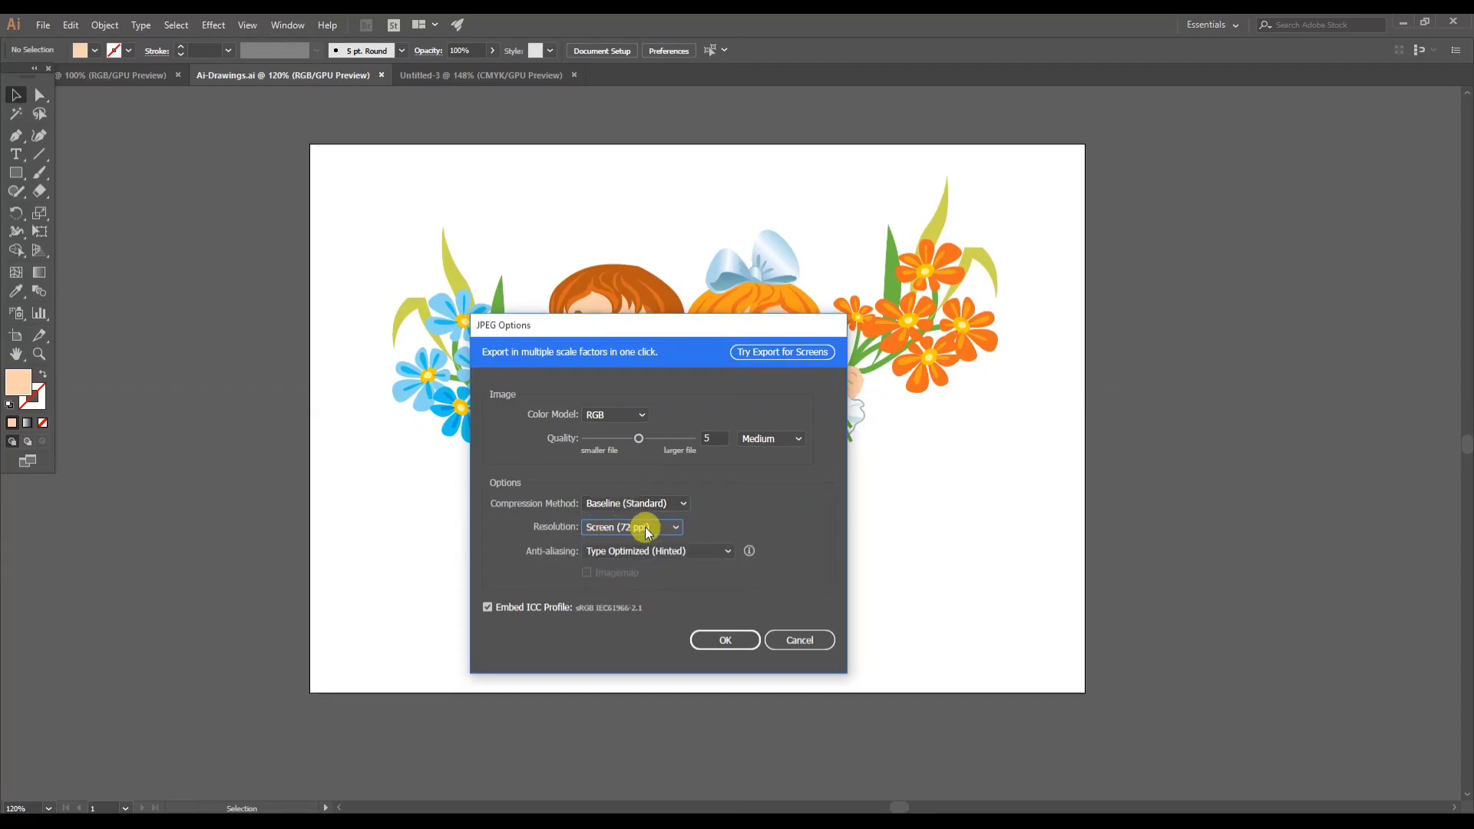
click(645, 527)
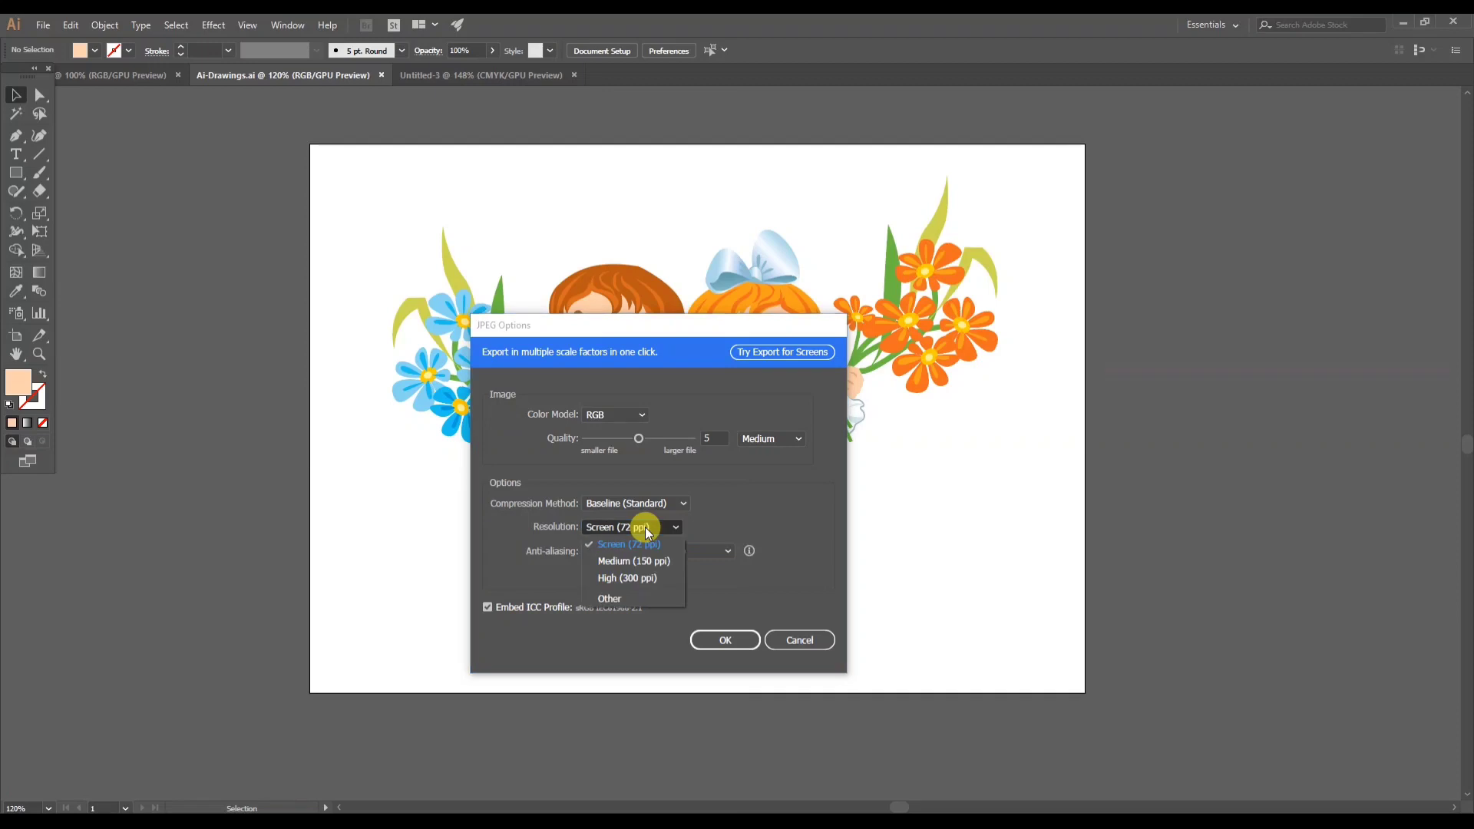
click(639, 581)
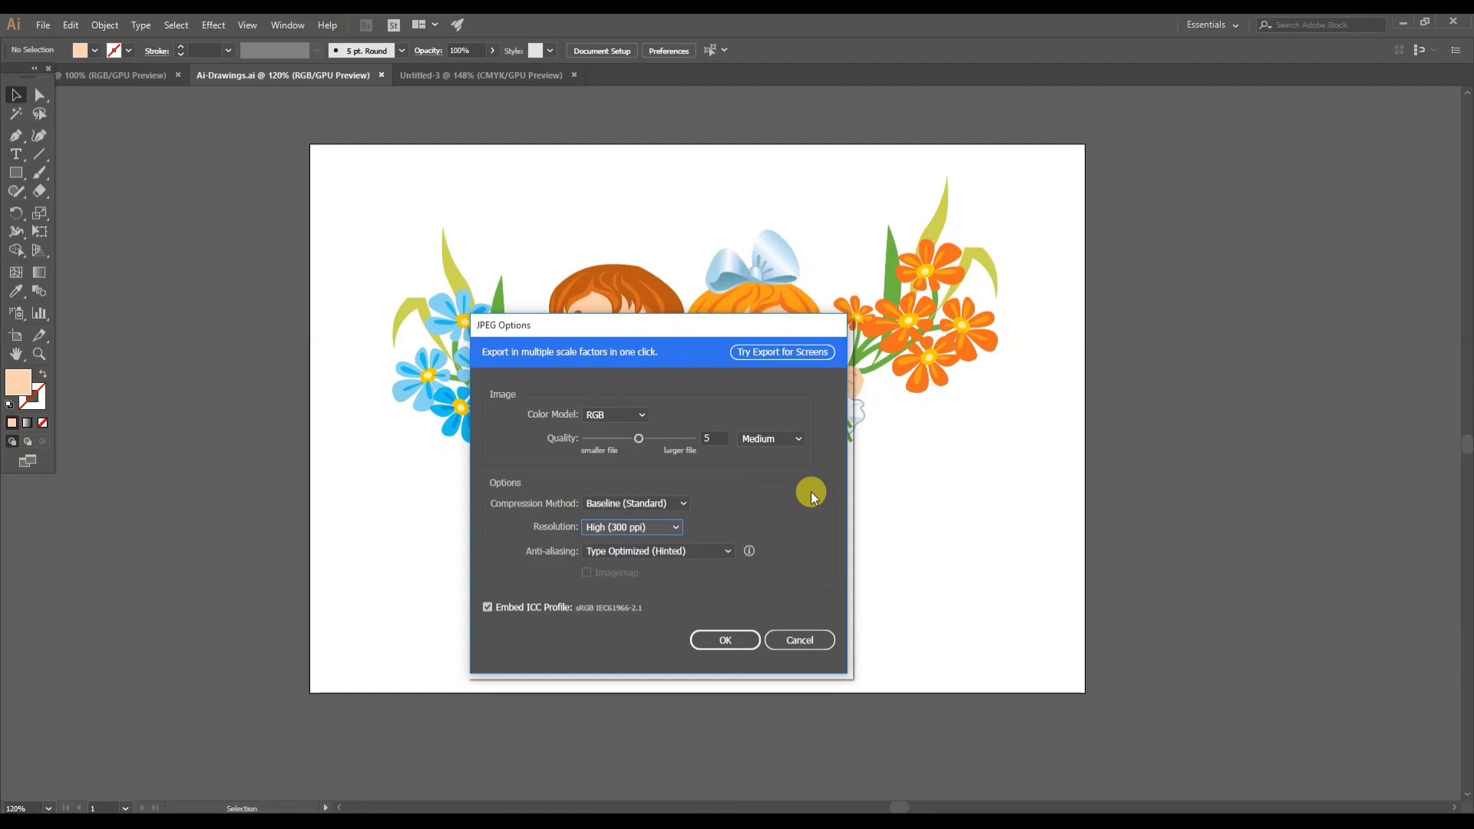
click(643, 526)
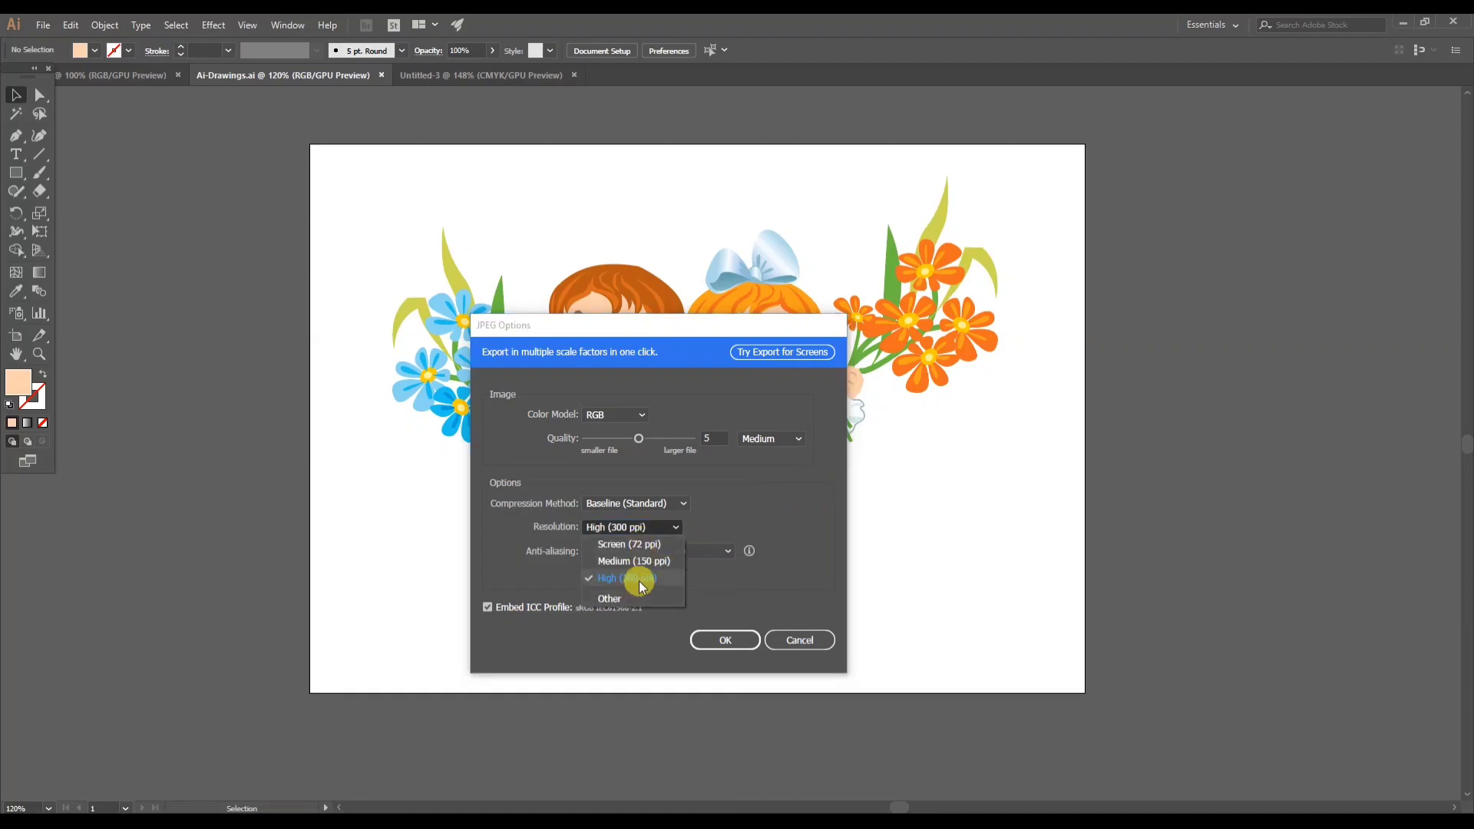
click(662, 529)
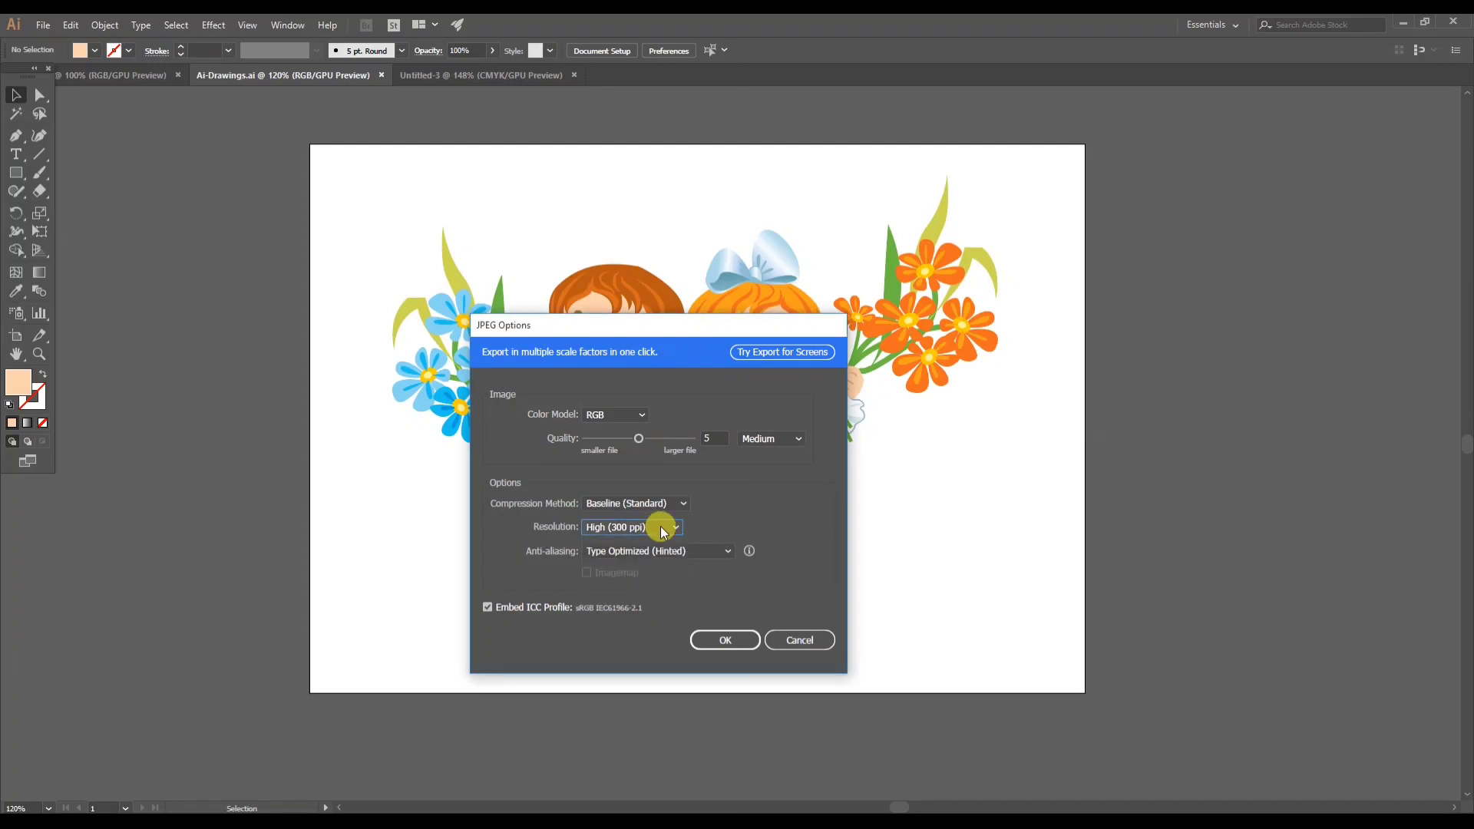
click(662, 531)
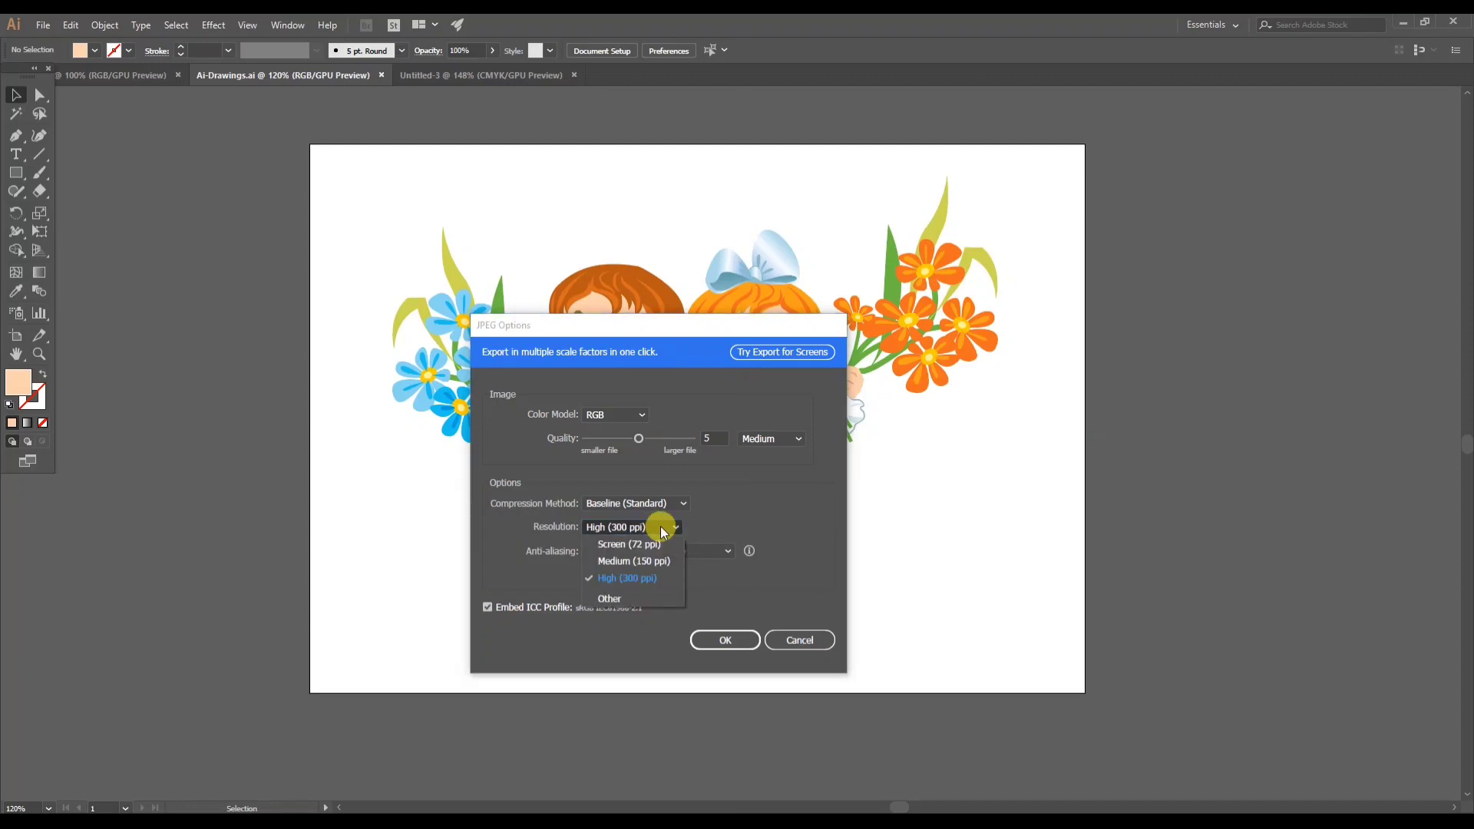
click(648, 577)
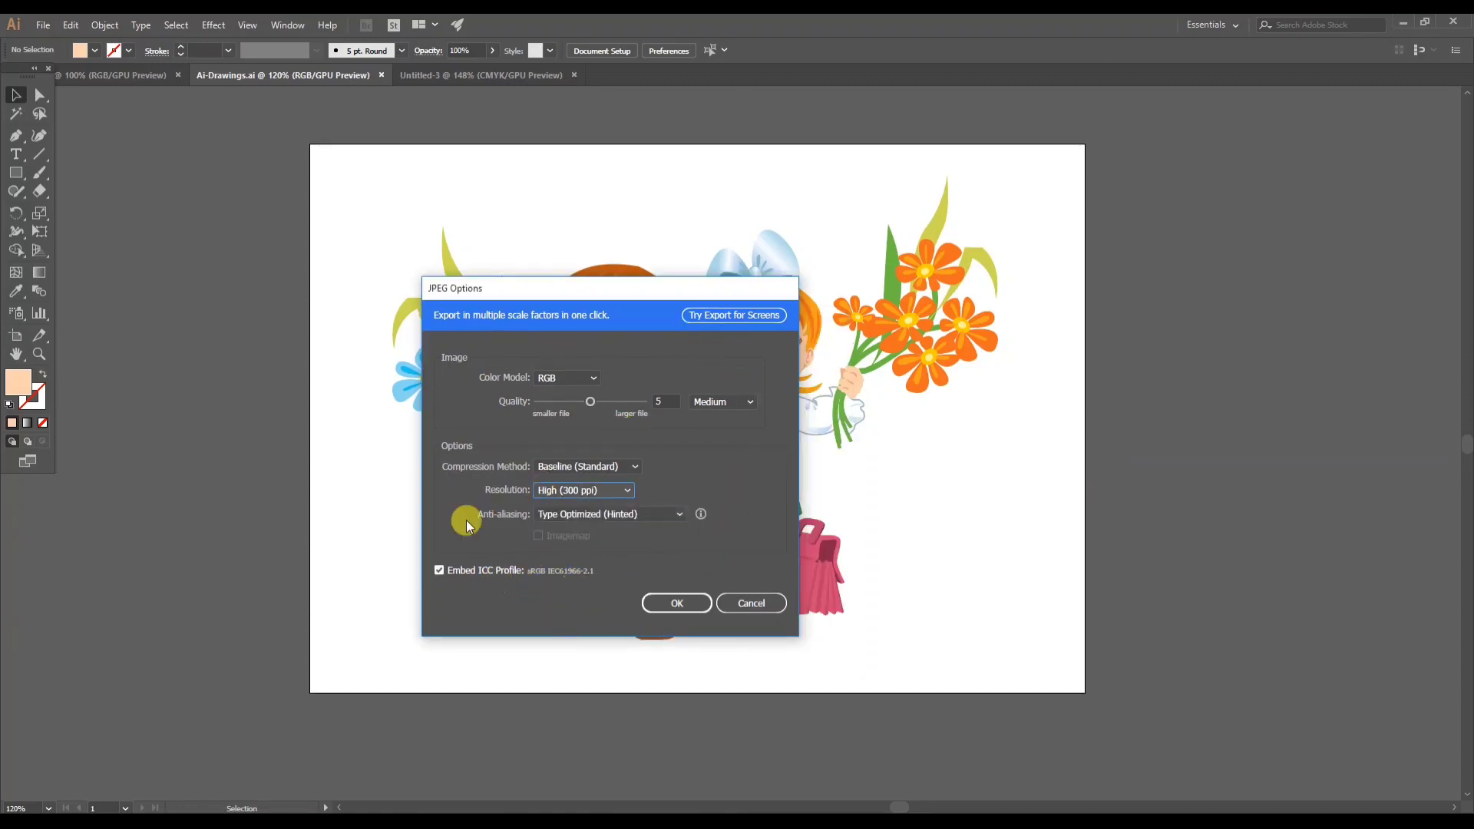
click(675, 603)
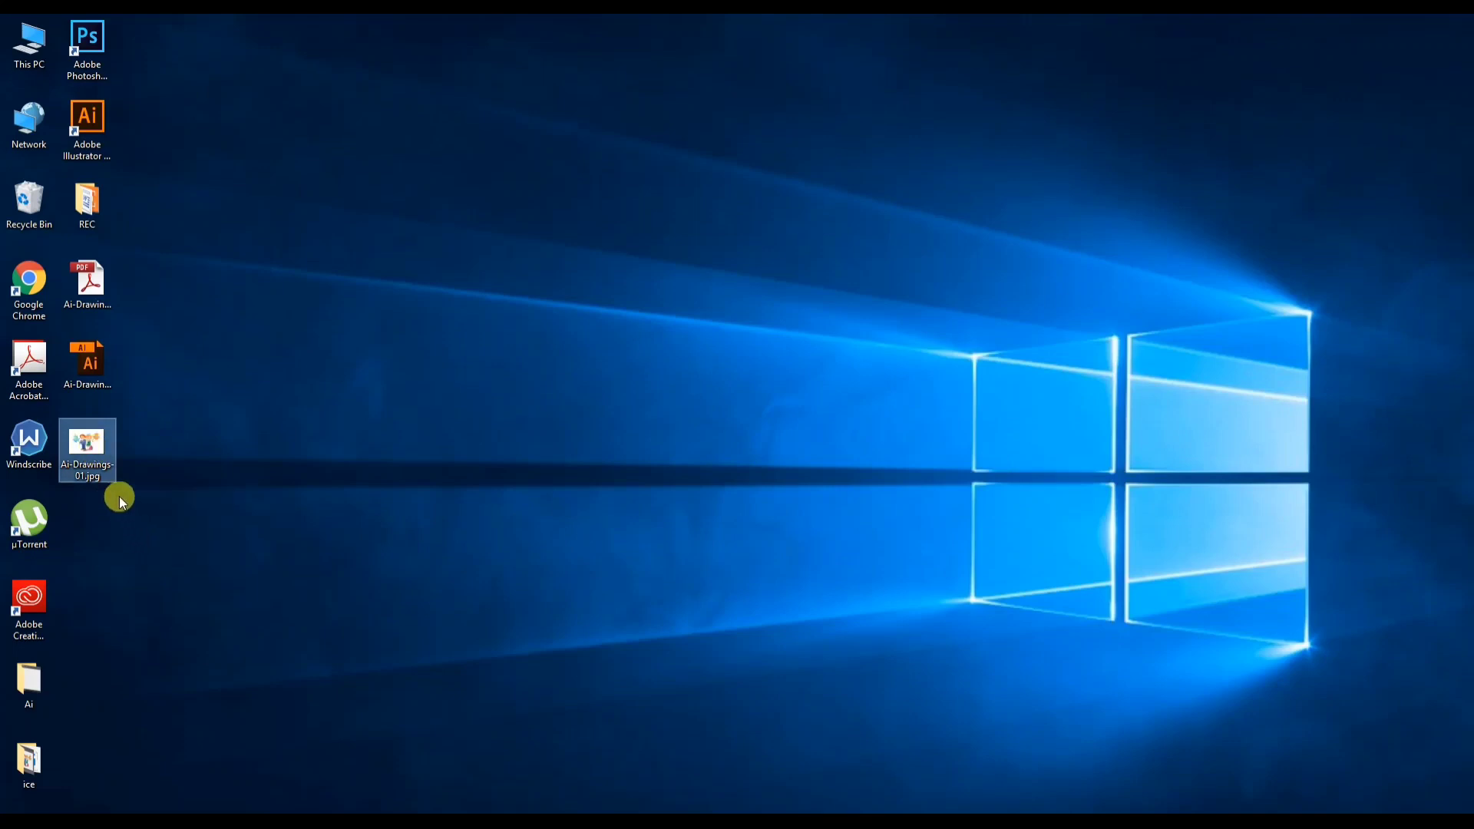
Switch to the desktop and open the exported Ai-Drawings-01.jpg to view it.
mouse_move(98, 476)
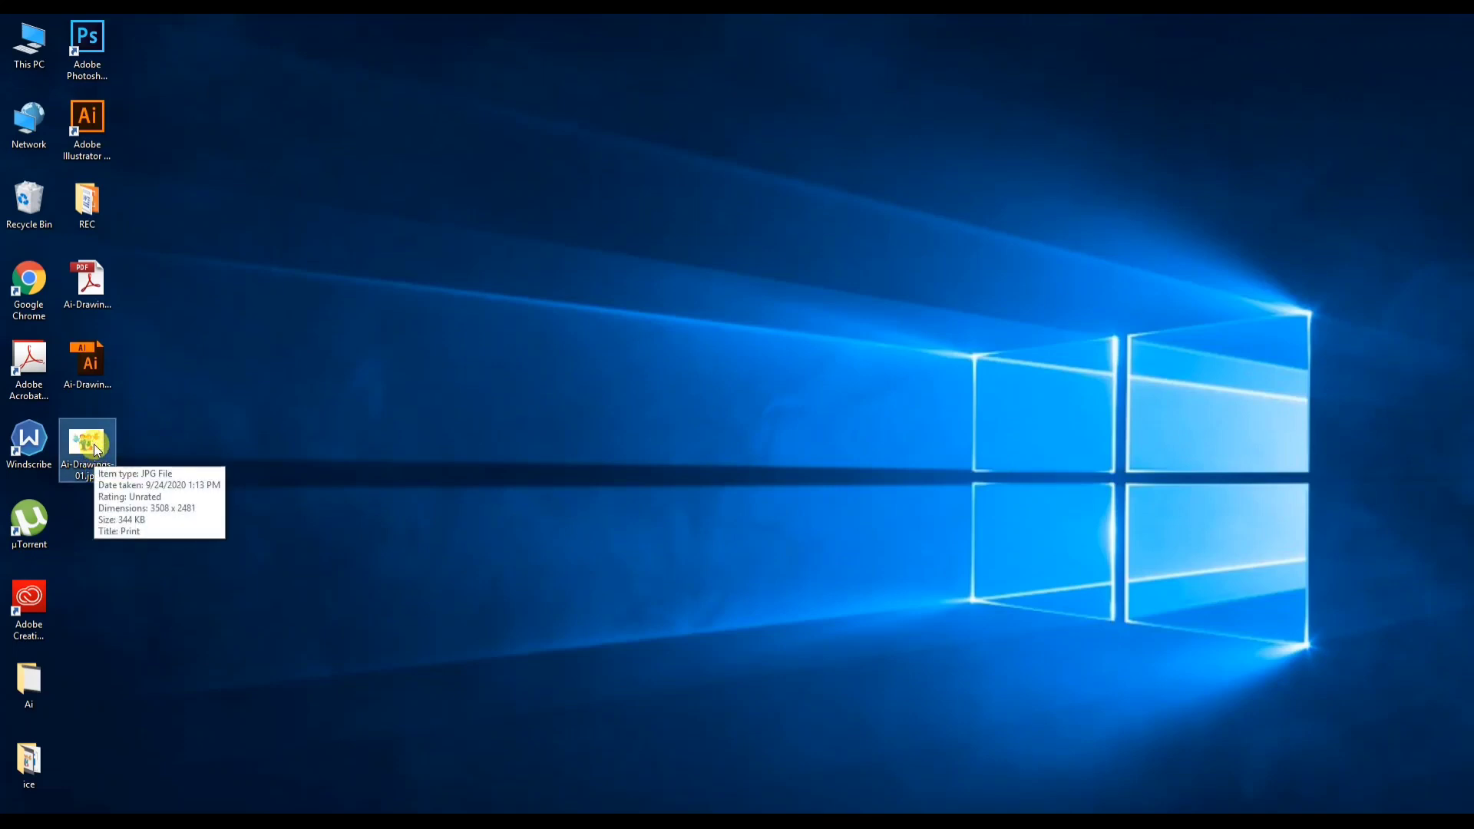
double_click(89, 449)
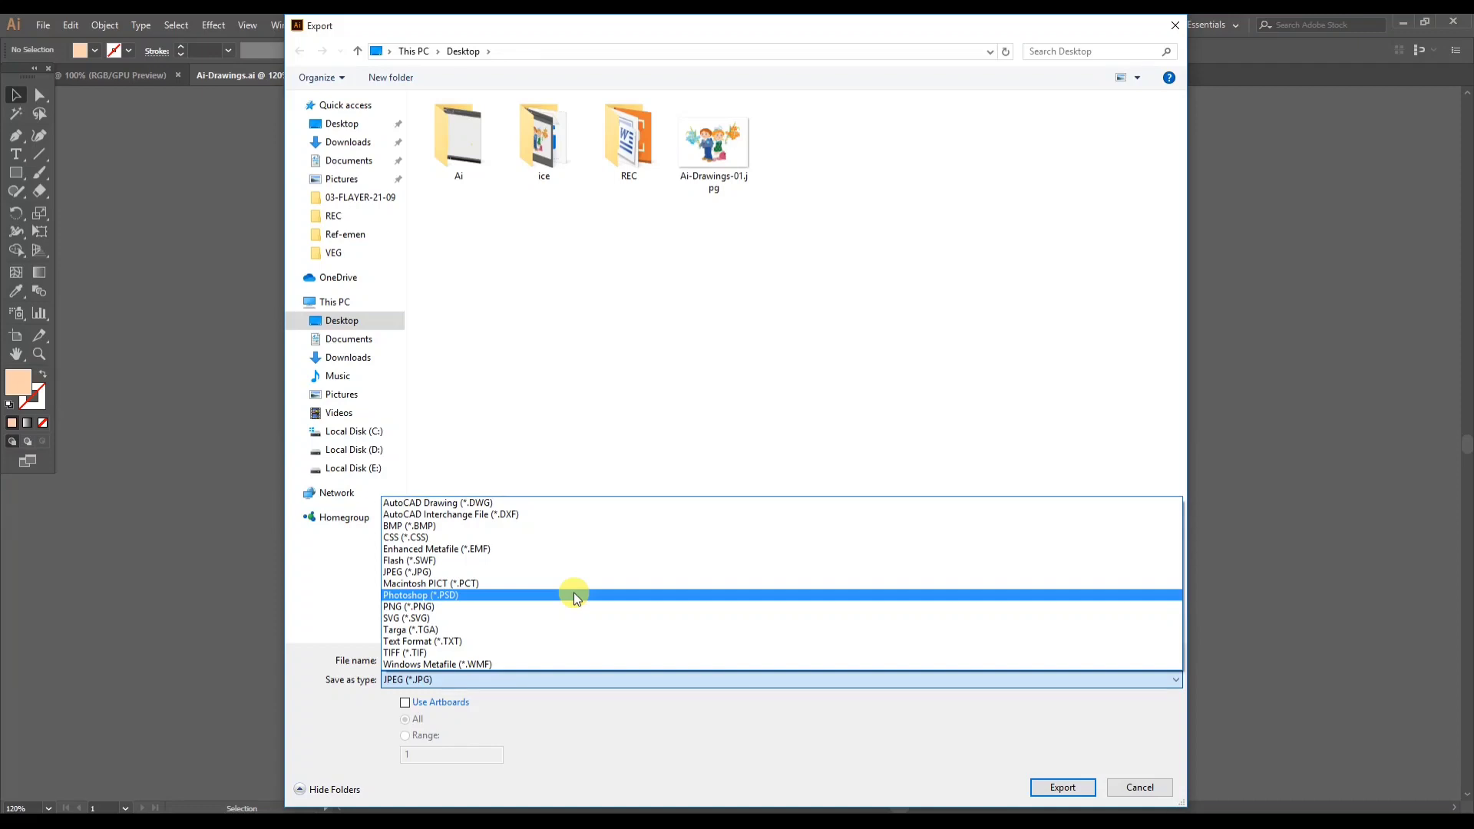
Back in Illustrator's Export dialog, try Photoshop (*.PSD), then set PNG (*.PNG) with Use Artboards and proceed to the PNG options.
click(494, 590)
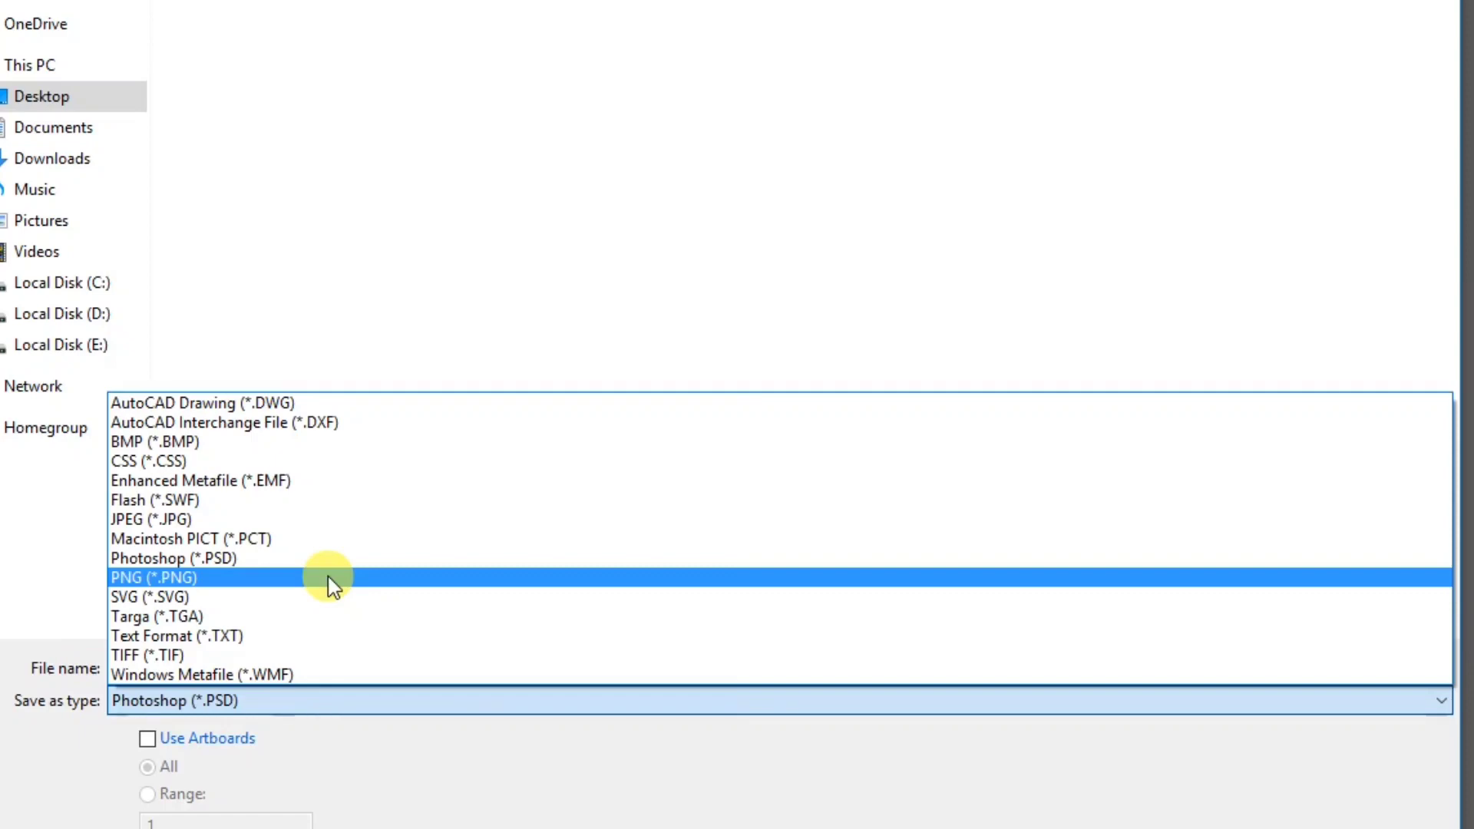
click(330, 580)
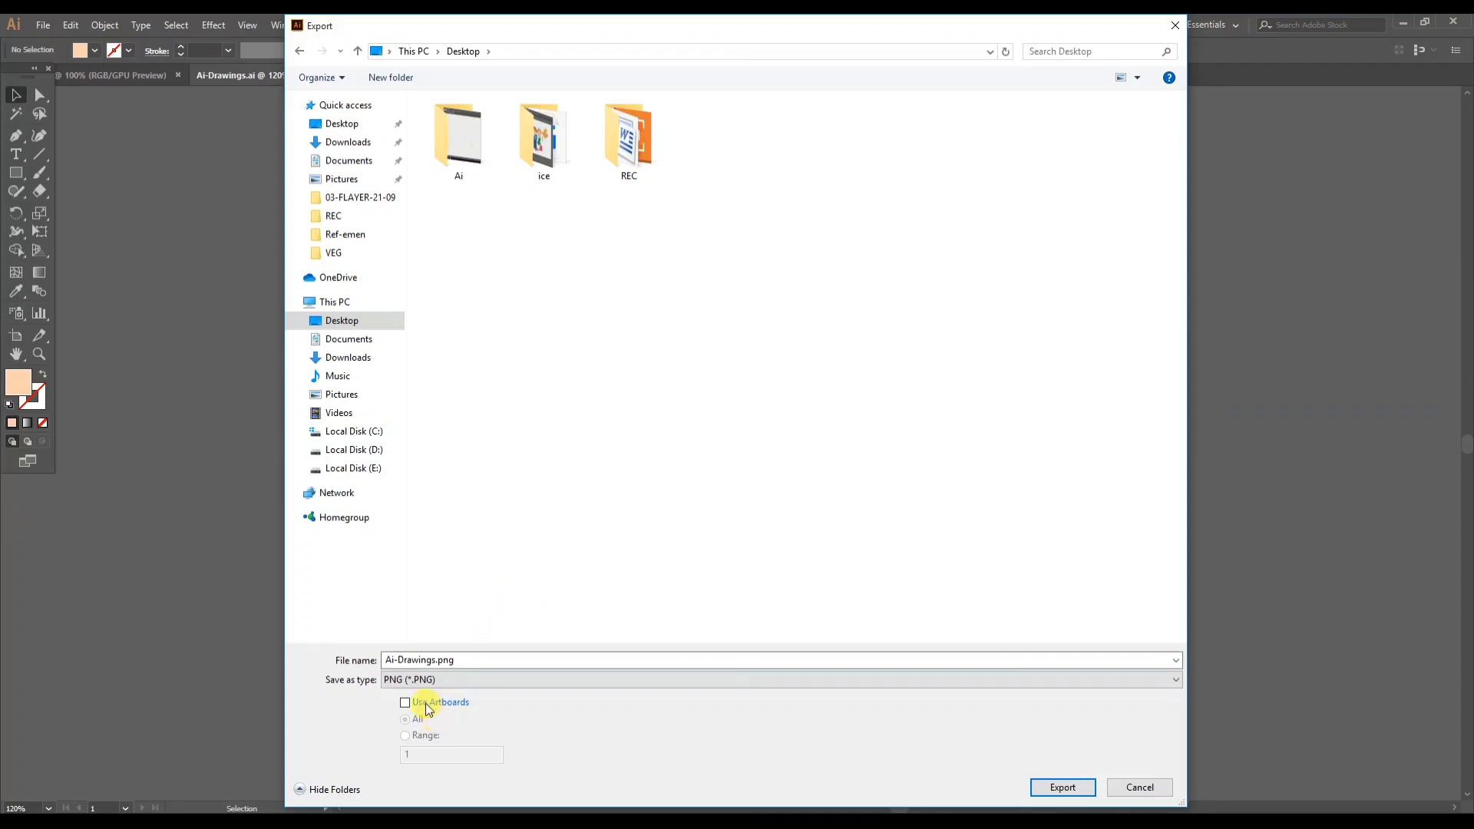
click(404, 704)
click(1063, 788)
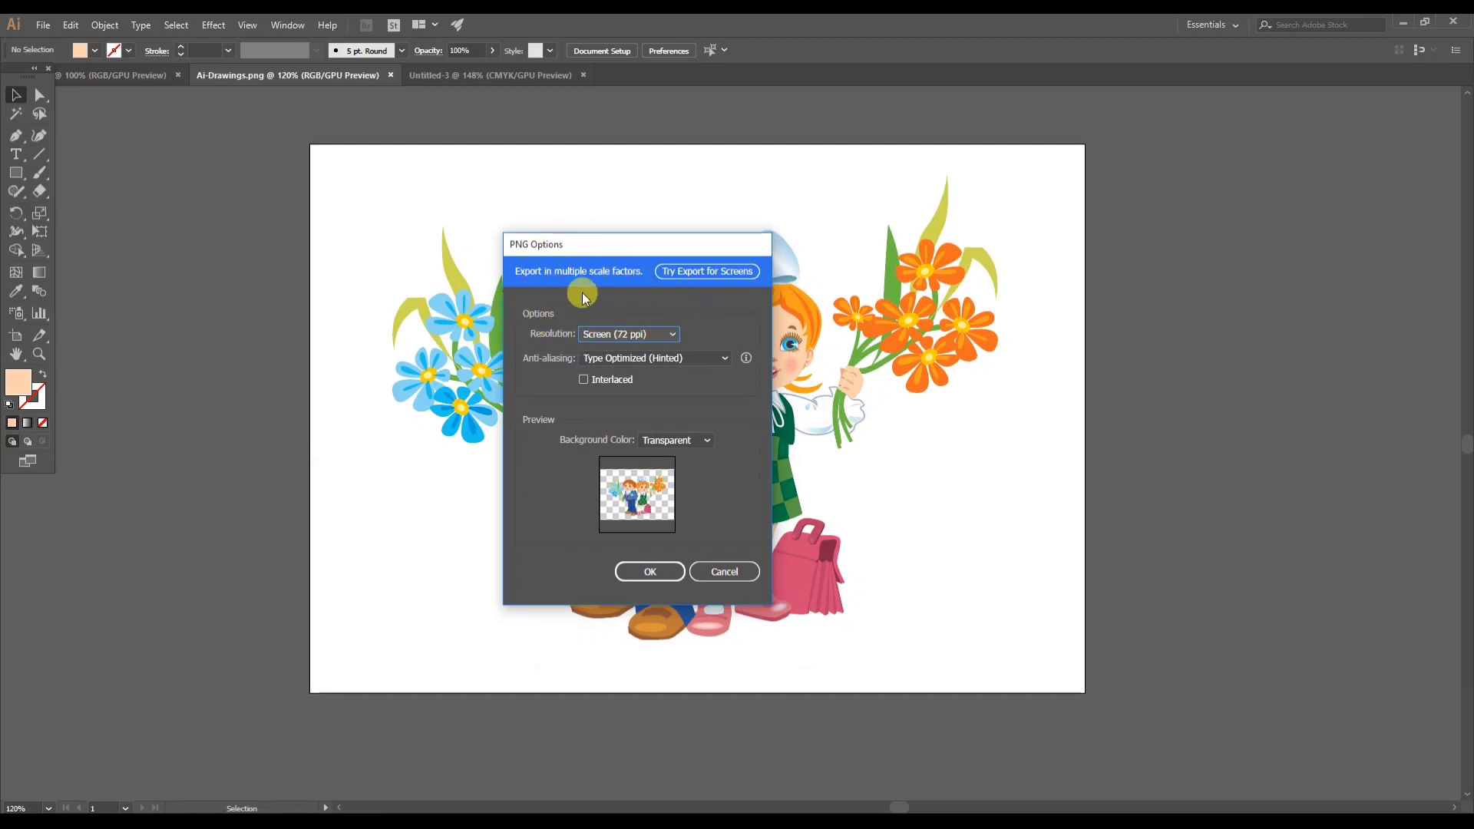
Review the available PNG resolutions and keep Screen (72 ppi).
click(642, 333)
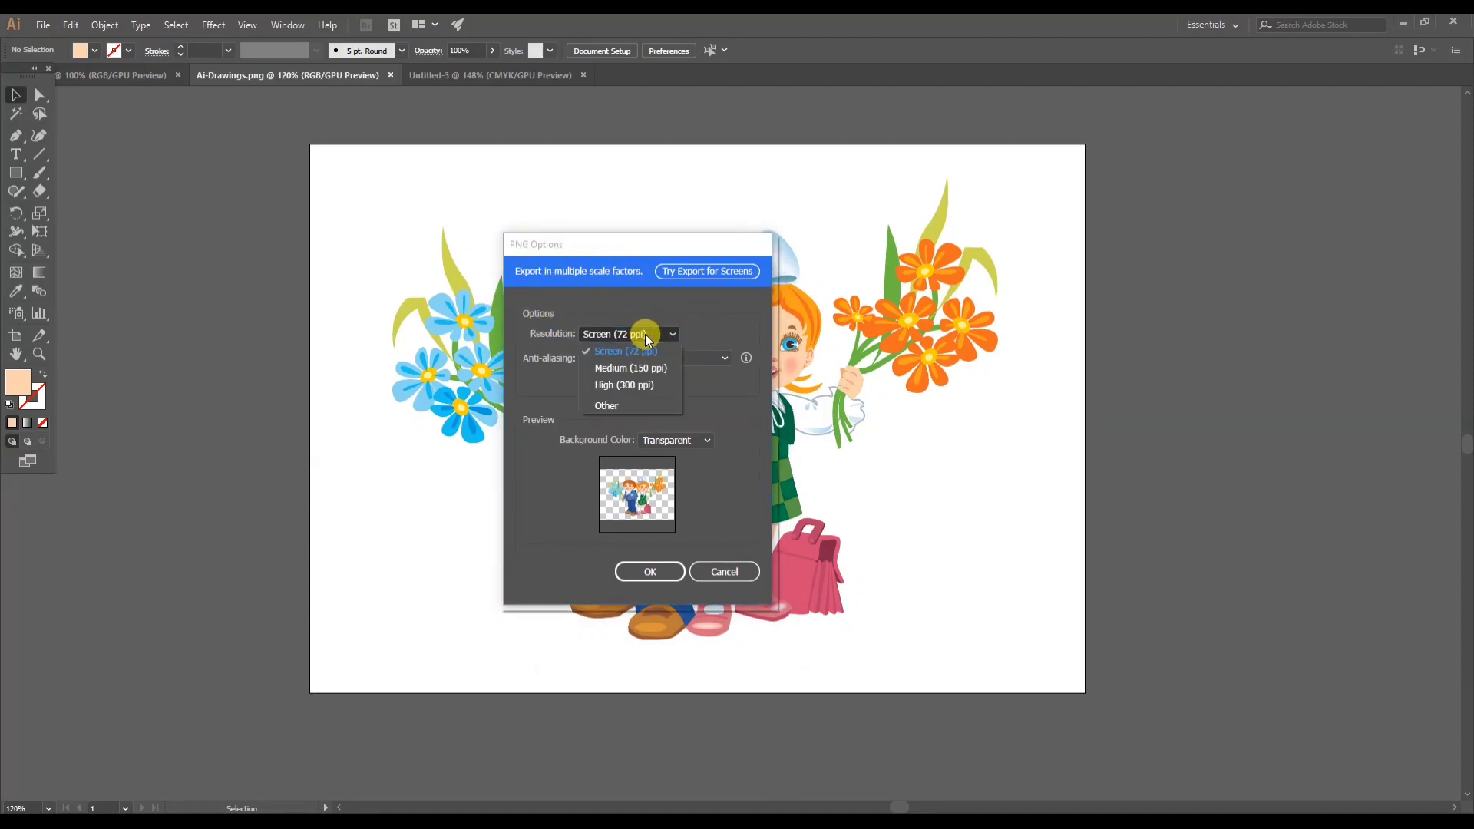
click(648, 334)
click(654, 334)
click(659, 338)
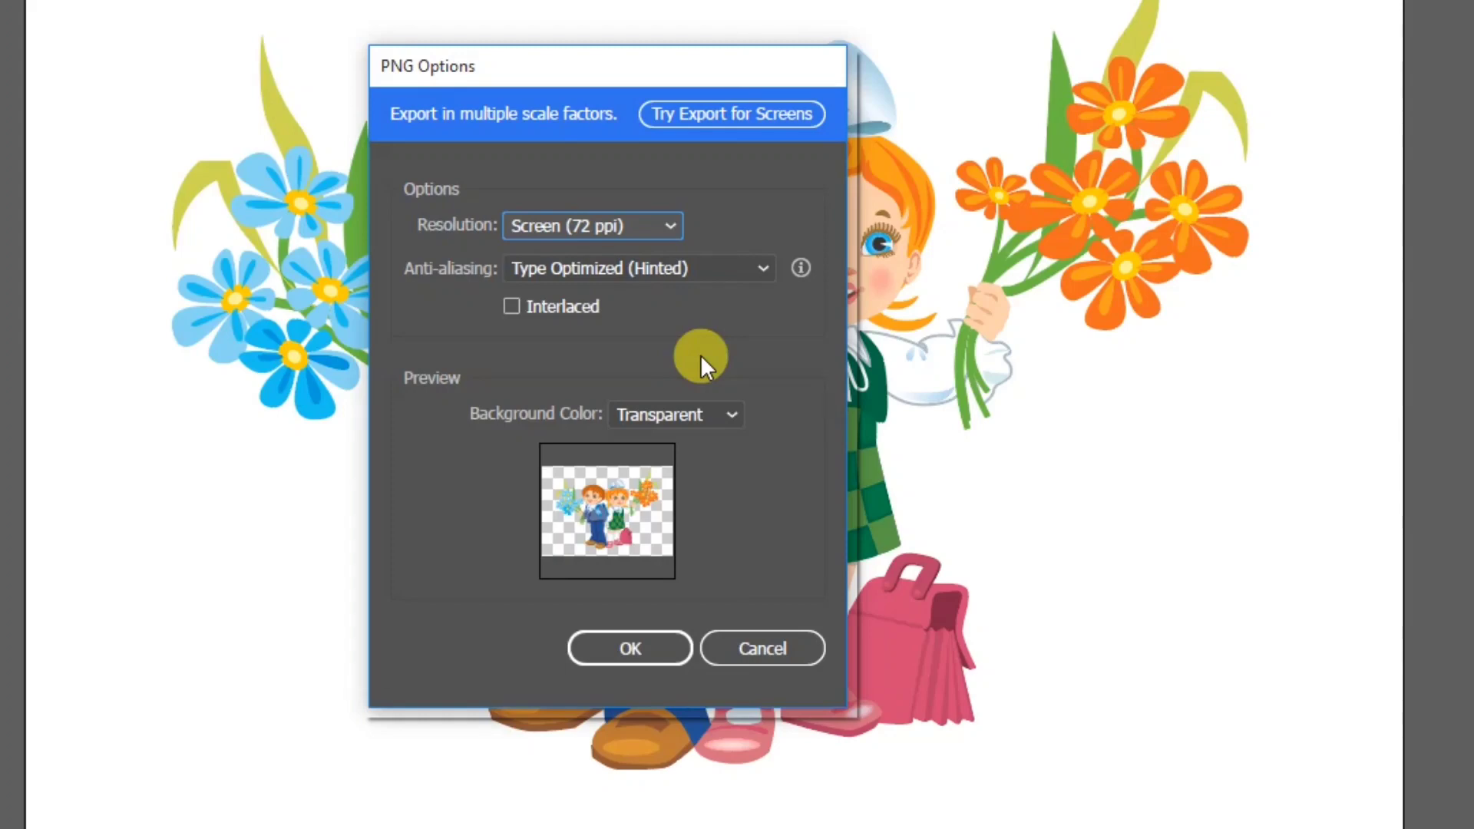
Set the PNG background color to White and reposition the options dialog over the artwork.
click(688, 418)
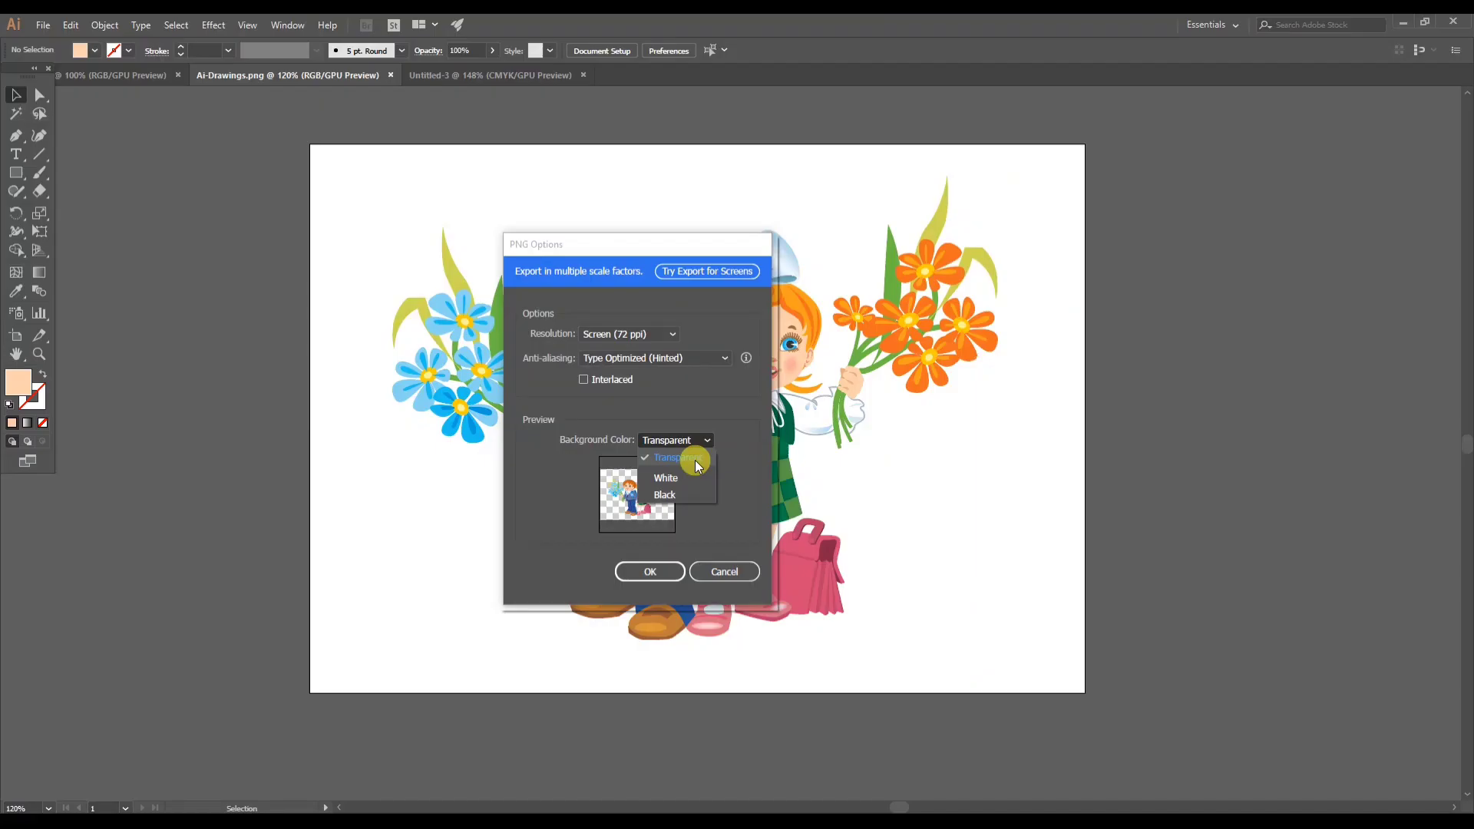
click(665, 478)
drag(568, 248, 841, 213)
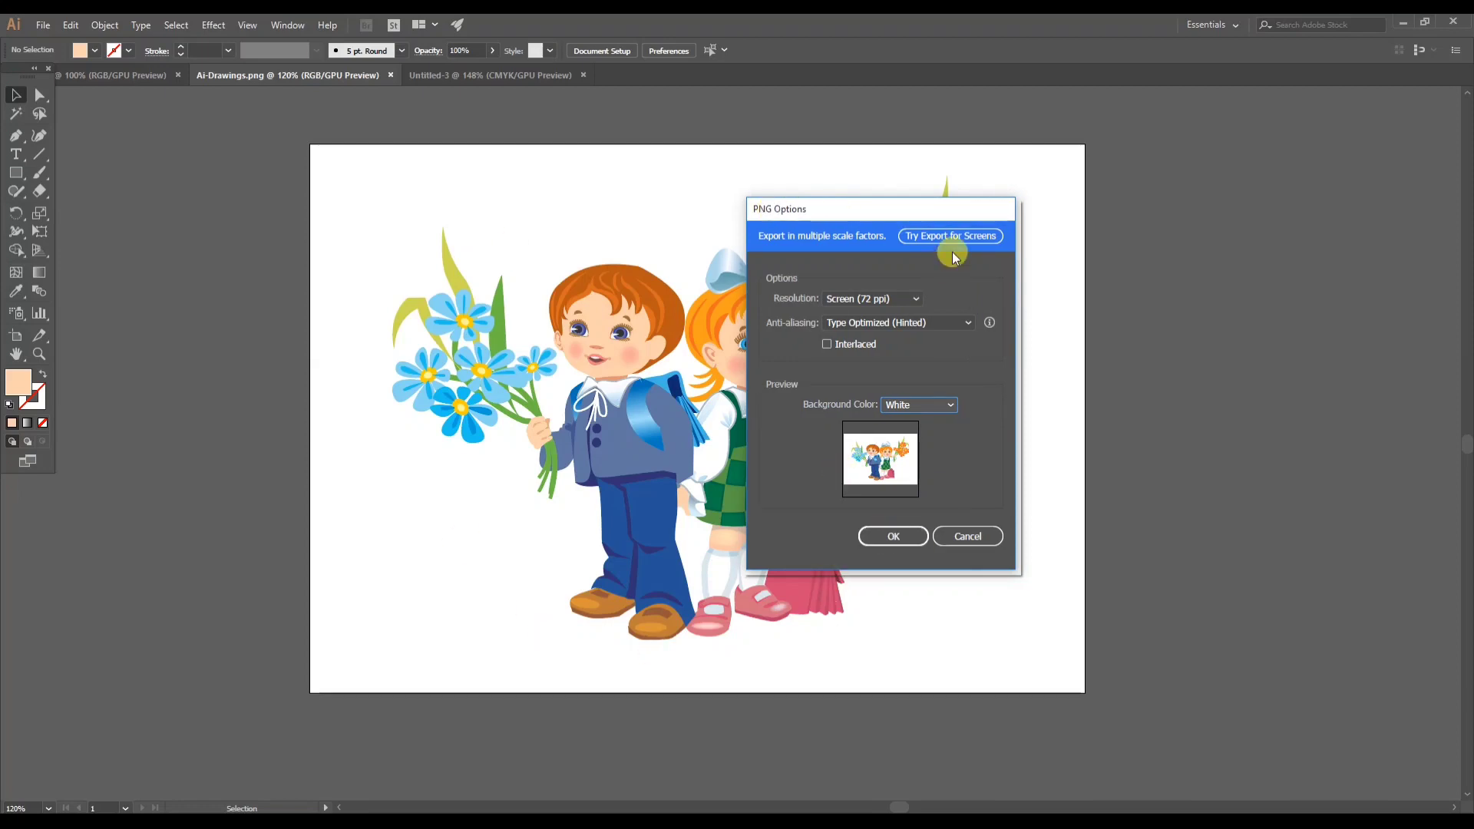
drag(914, 211, 811, 232)
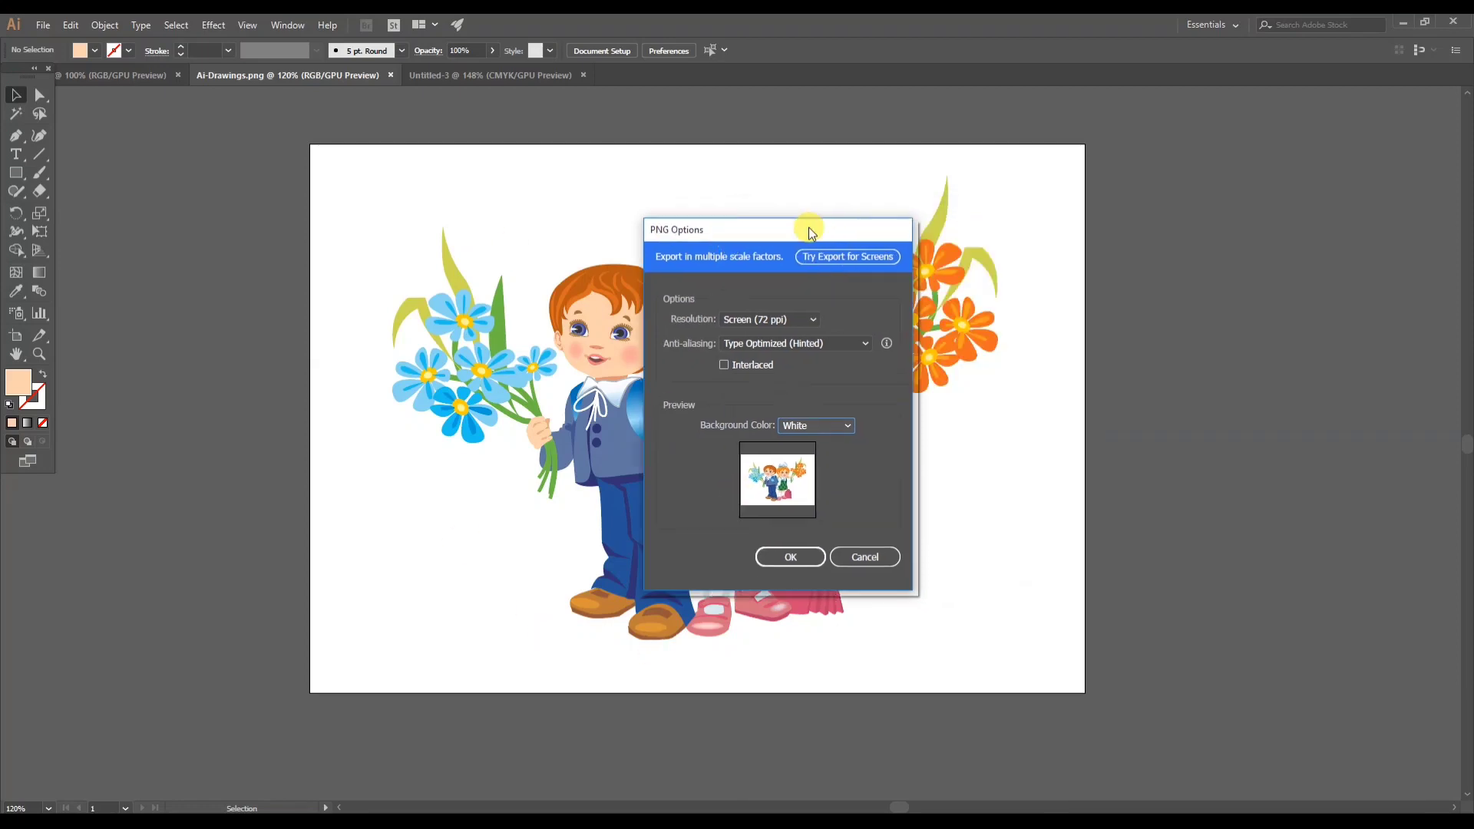
Set the PNG background color to Transparent and export the artwork.
click(826, 425)
click(822, 439)
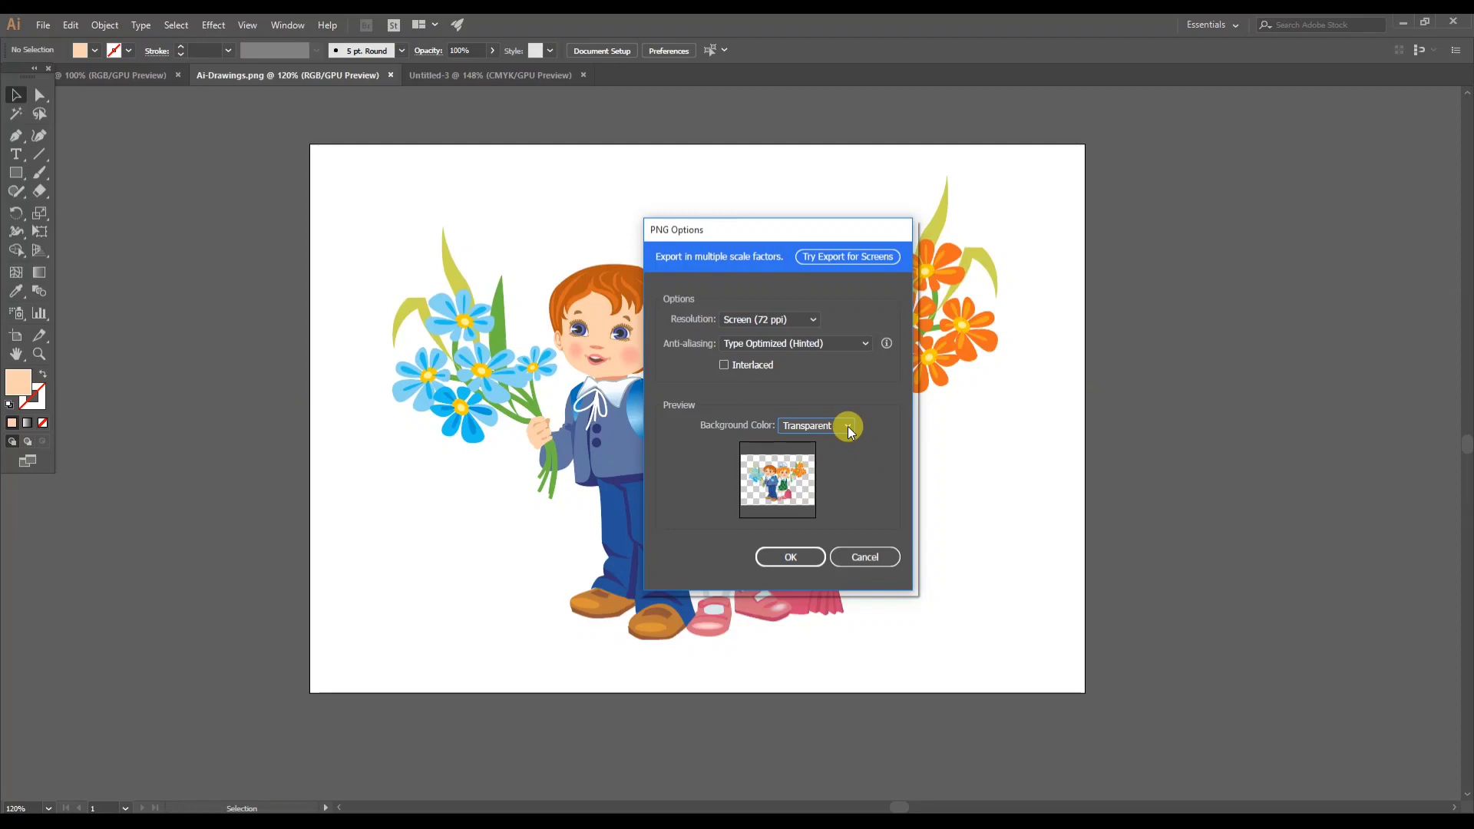
click(802, 552)
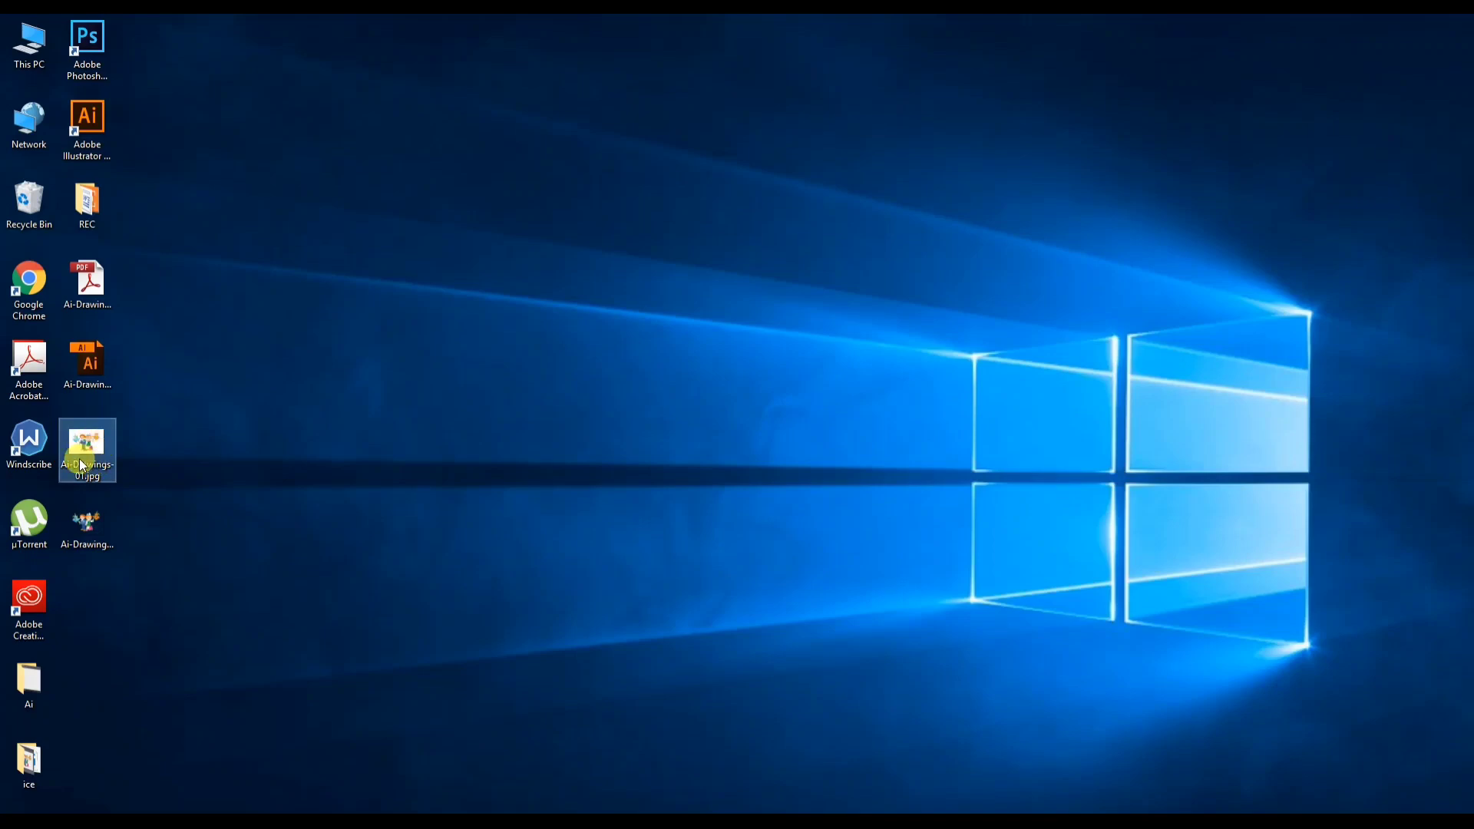
Open the exported Ai-Drawings-01.png from the desktop to view it.
click(91, 523)
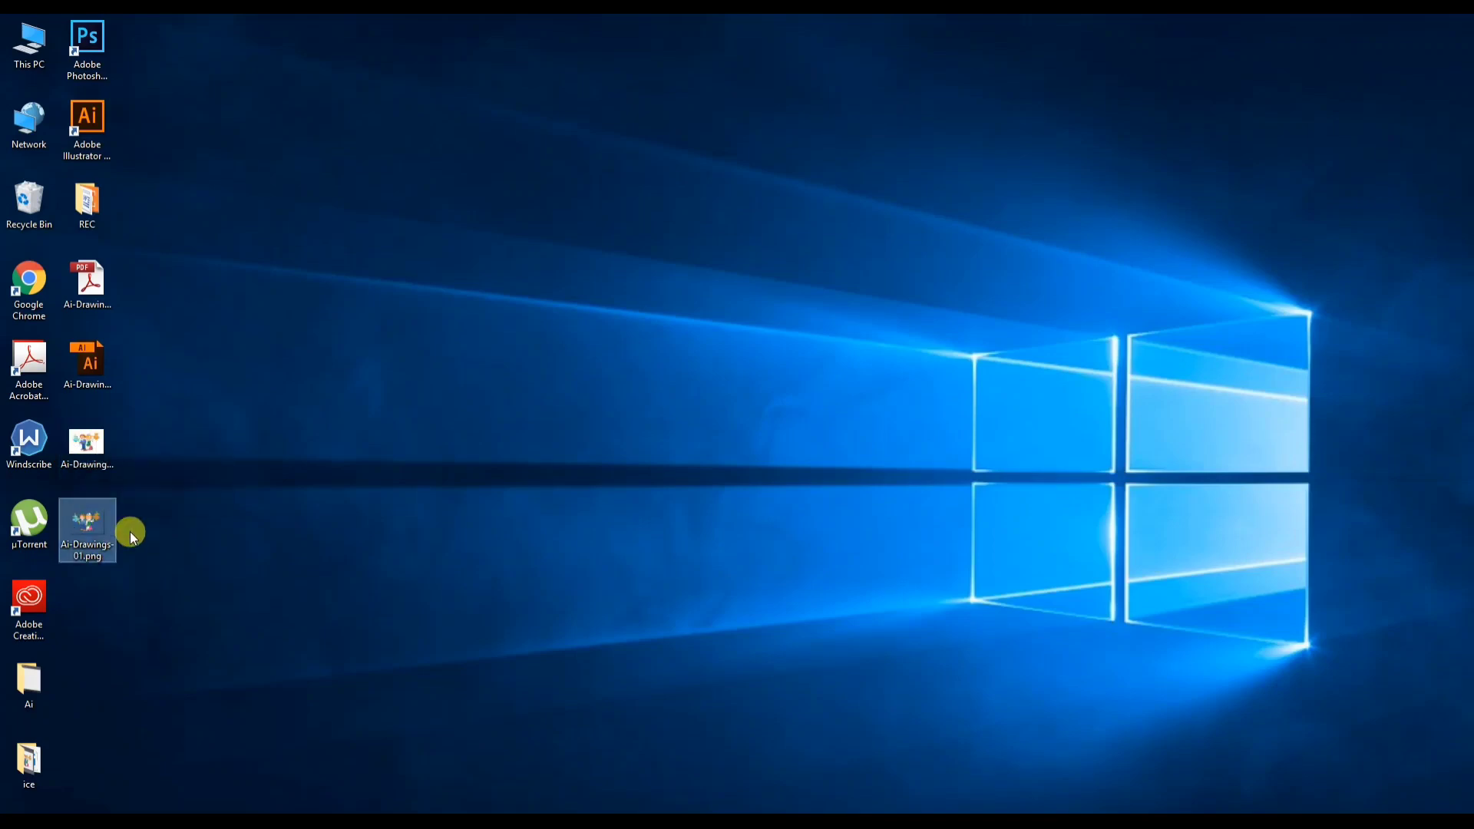
key(Return)
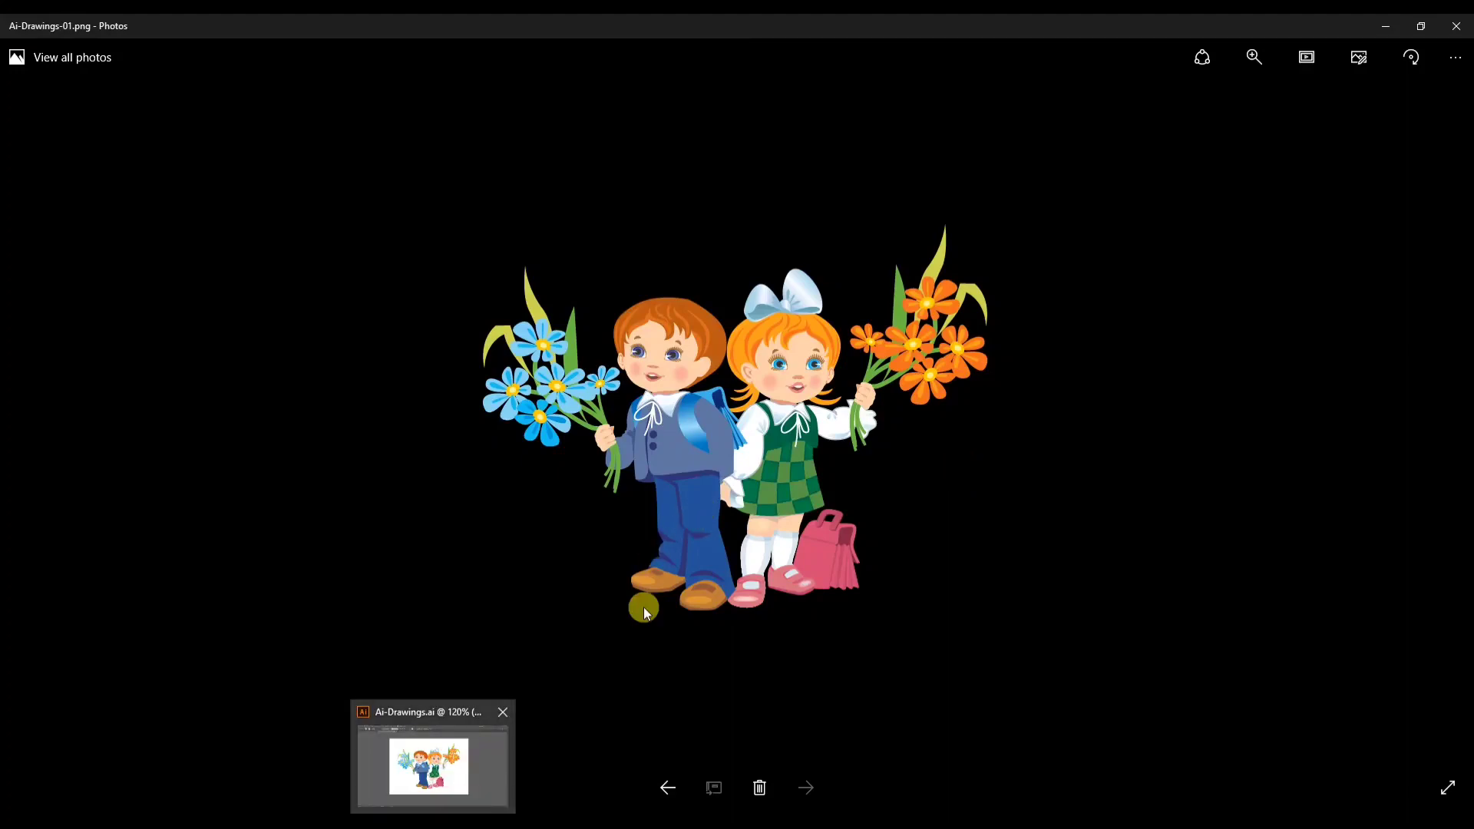
Switch back to Illustrator and open Export As for the Ai-Drawings artwork to review its export options.
key(alt+Tab)
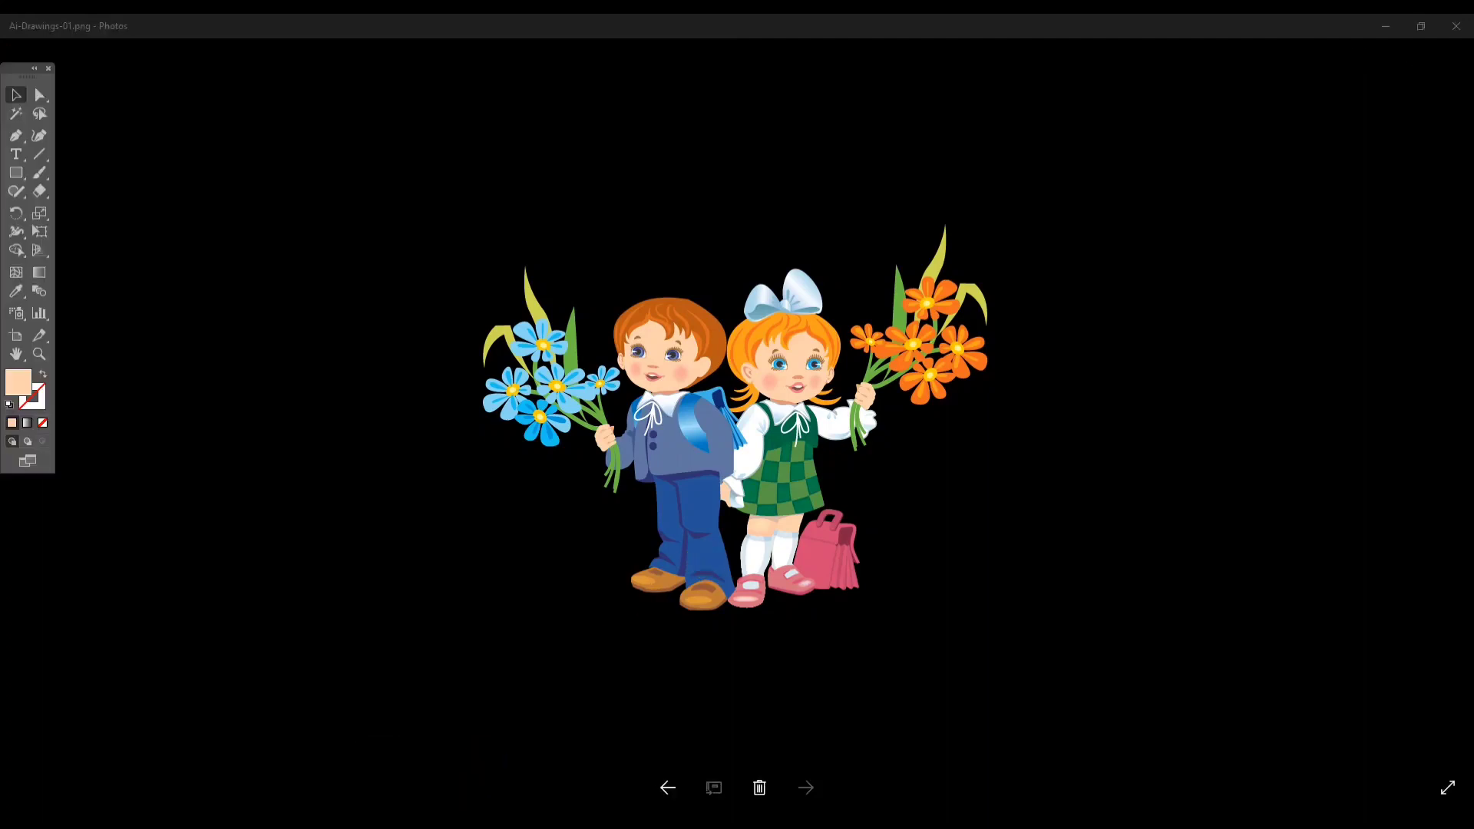
click(42, 26)
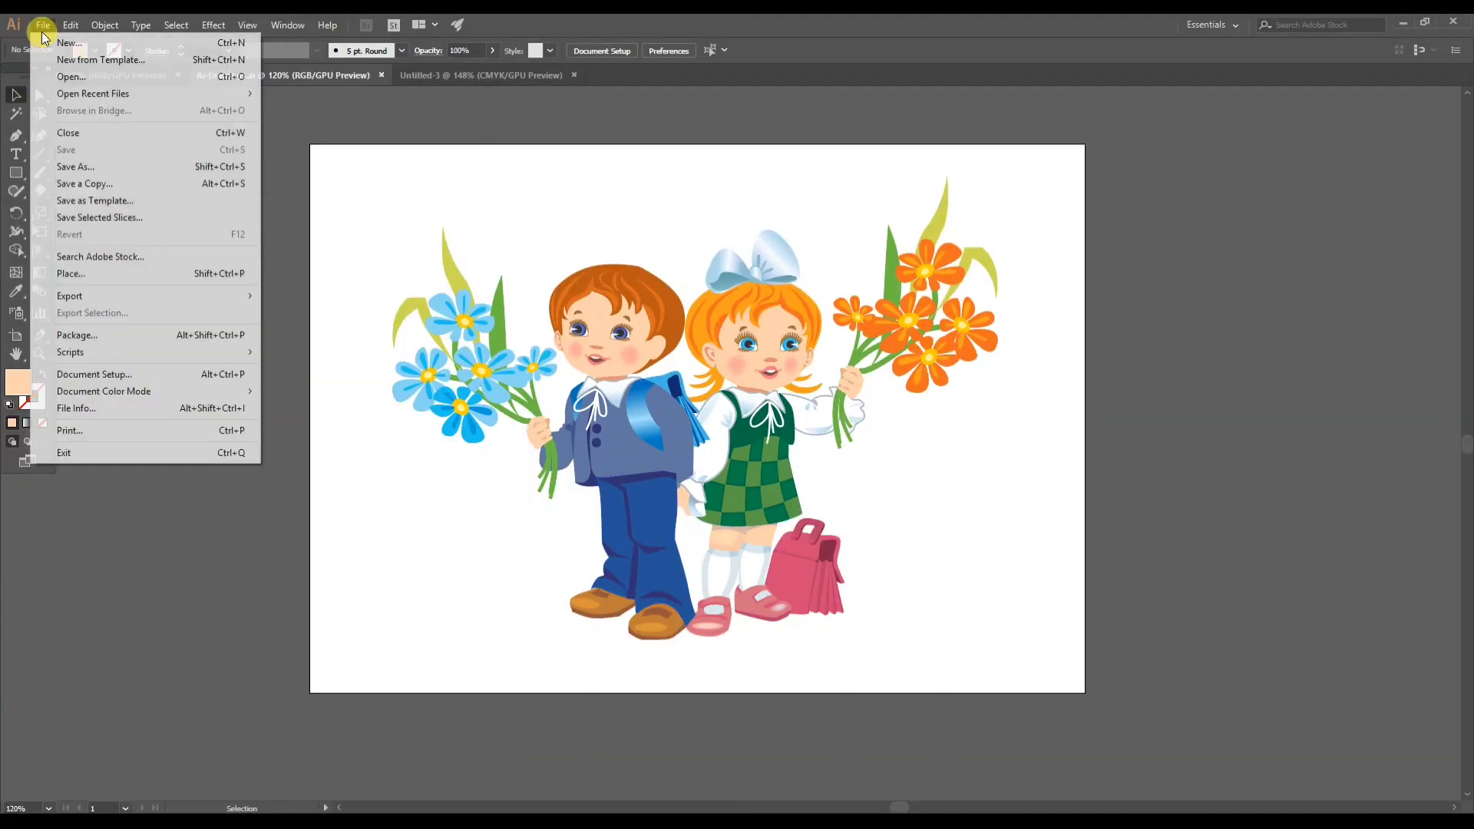
mouse_move(83, 304)
click(305, 312)
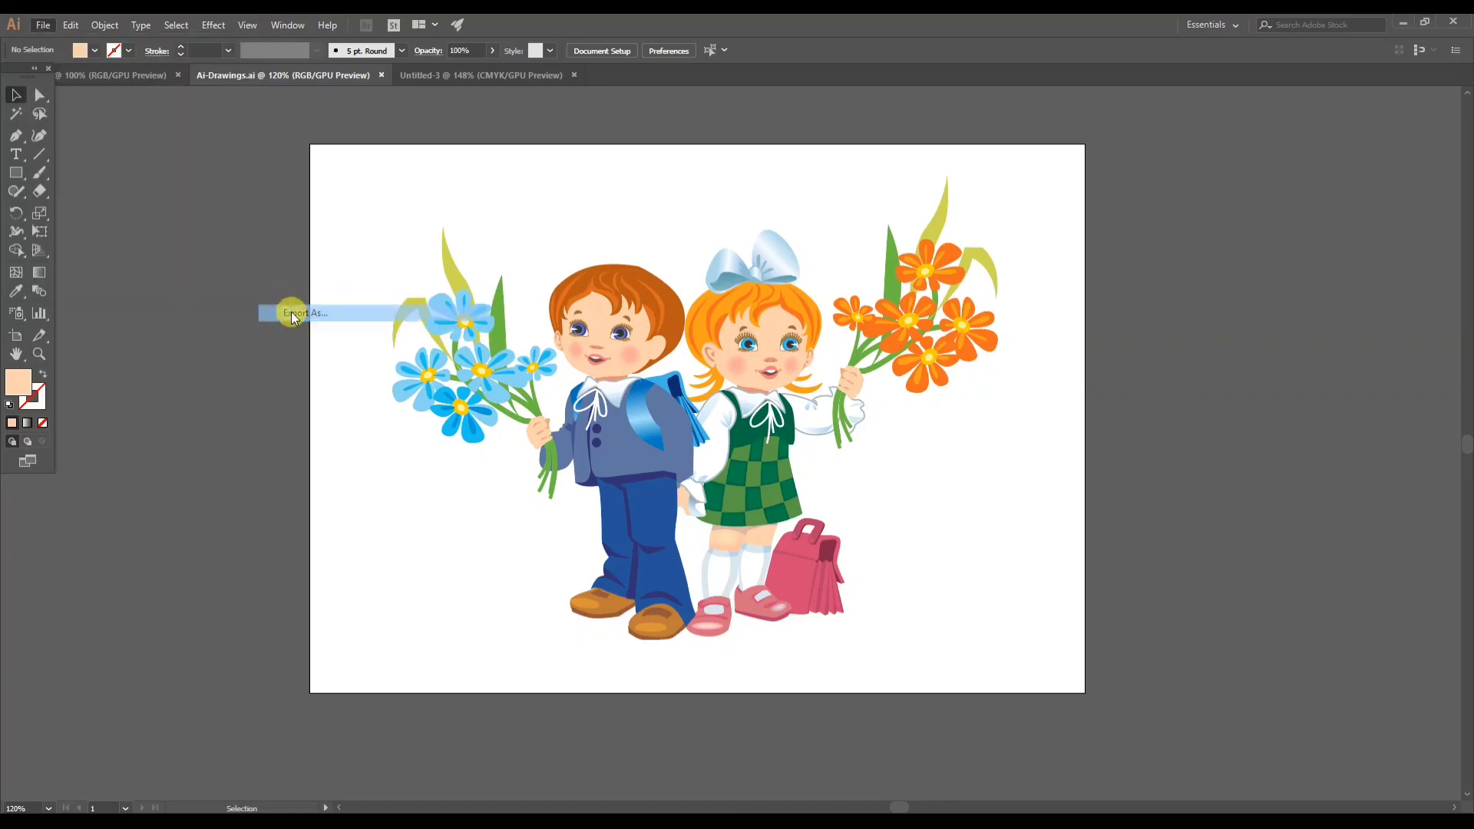
click(511, 681)
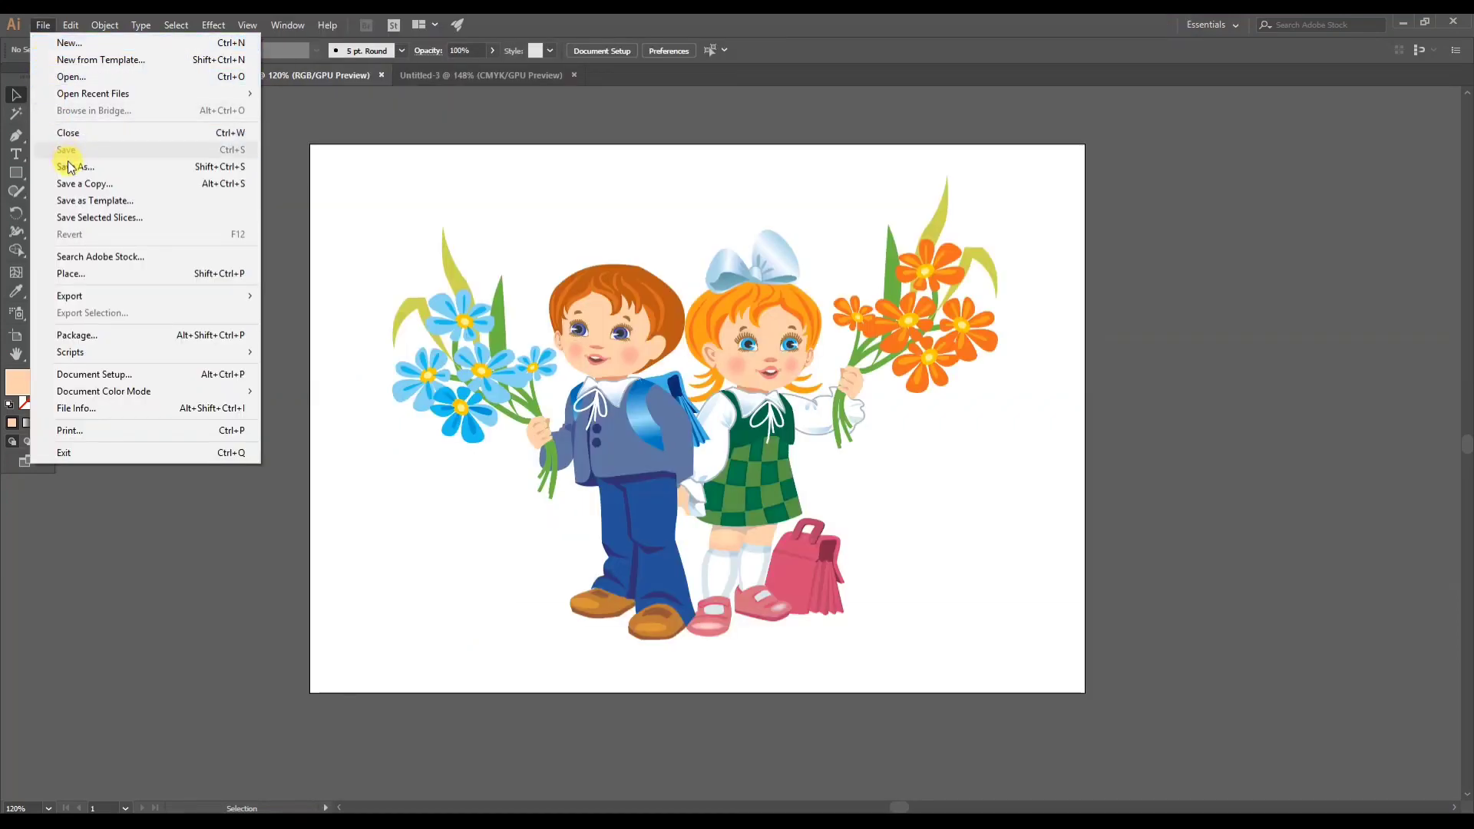
Look at the Save As command among the file commands for the Ai-Drawings document.
click(512, 209)
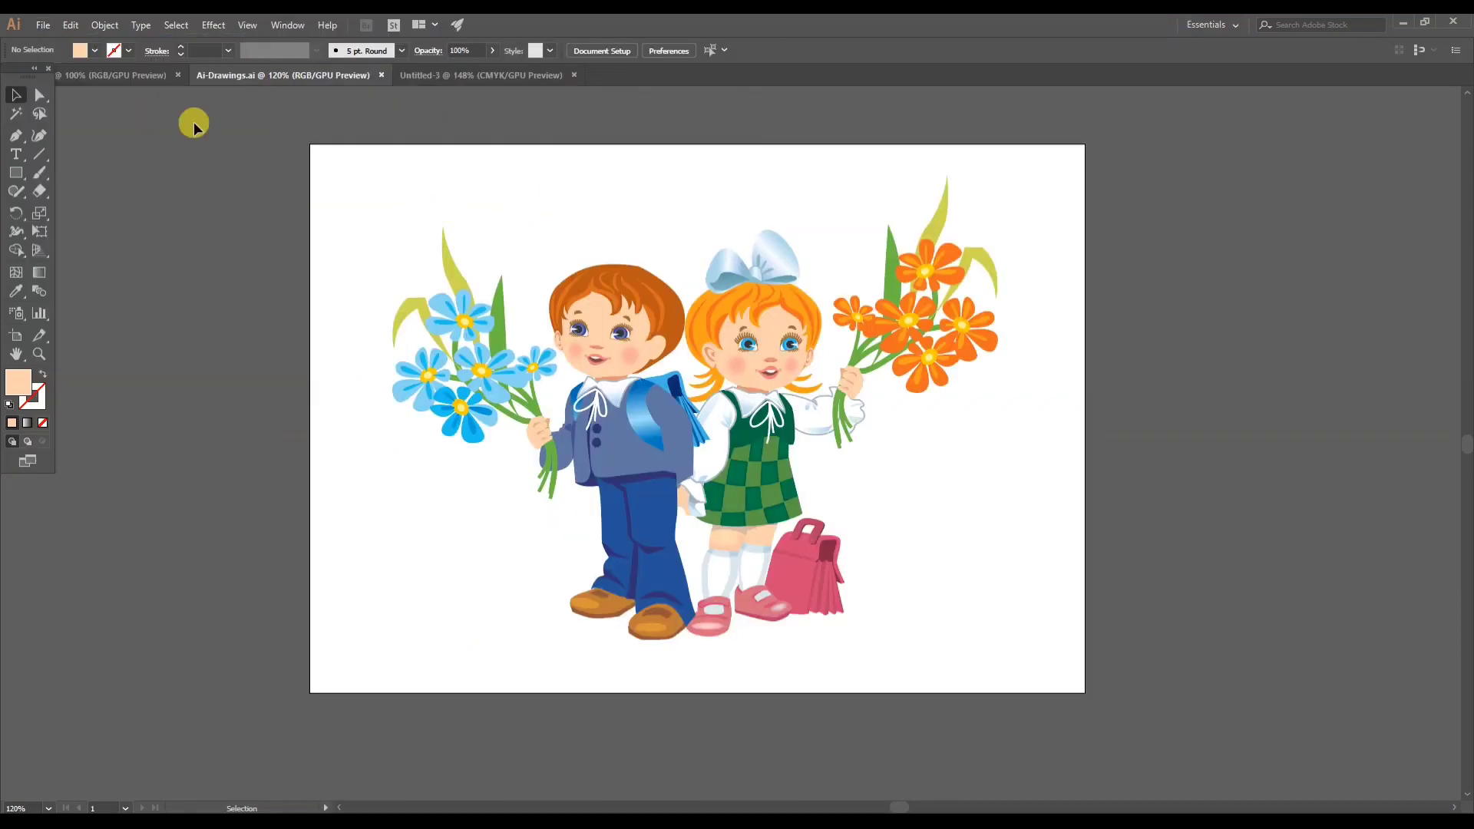
click(43, 24)
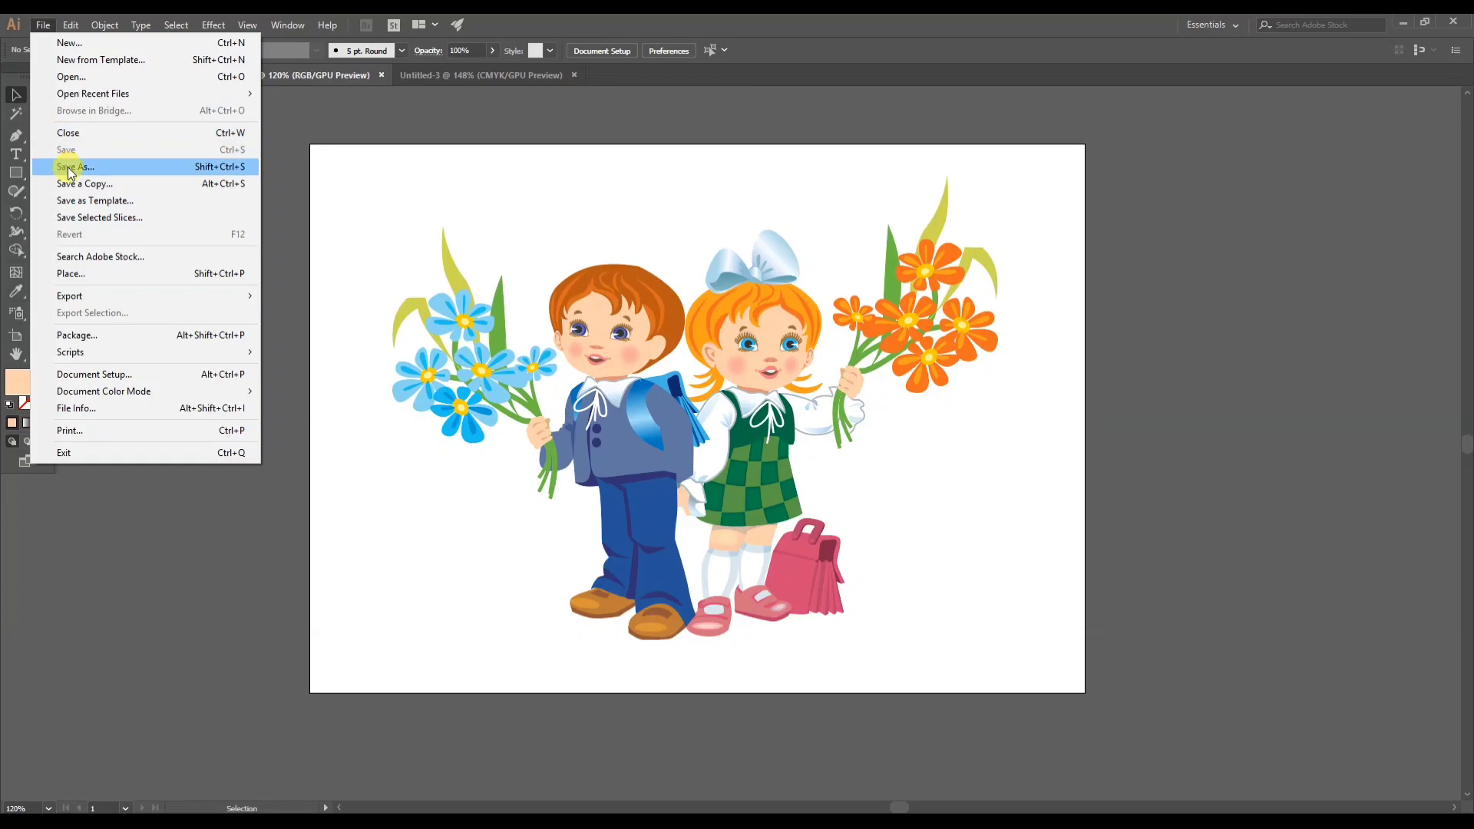